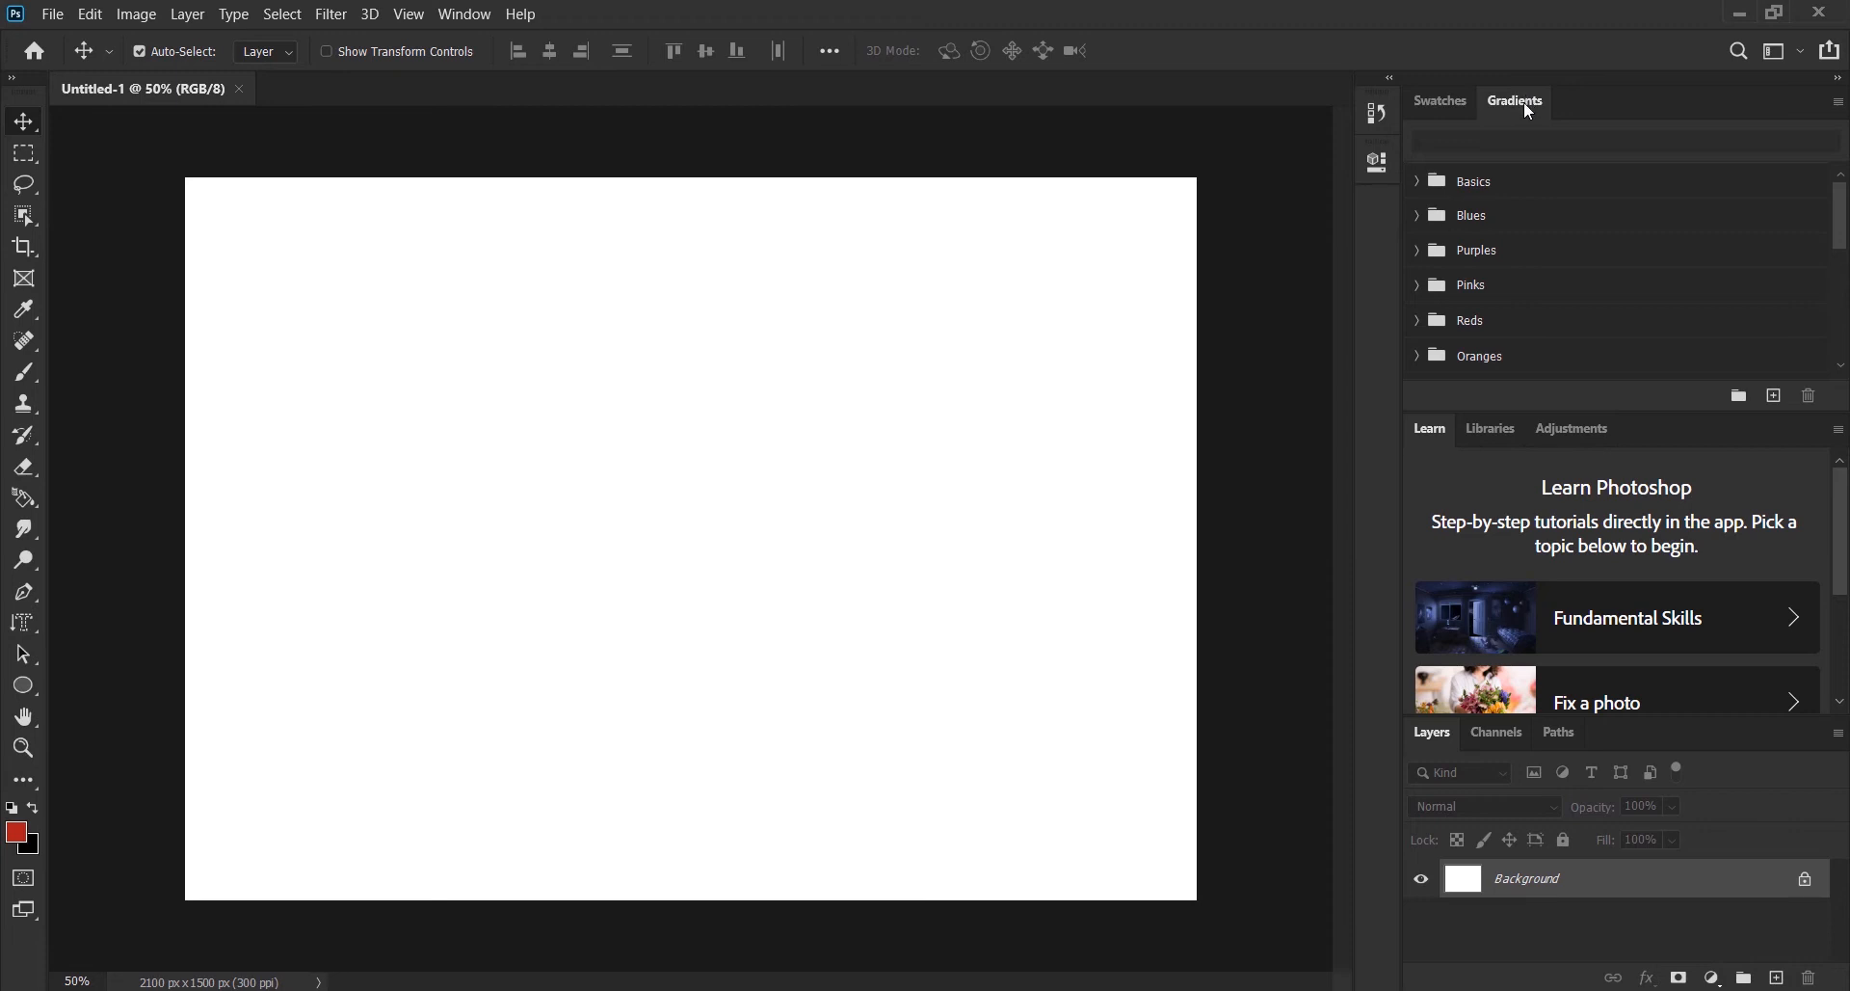
Step: Detach the Gradients and Swatches panels from the dock and close both of them
left_click_drag(1523, 101, 1046, 212)
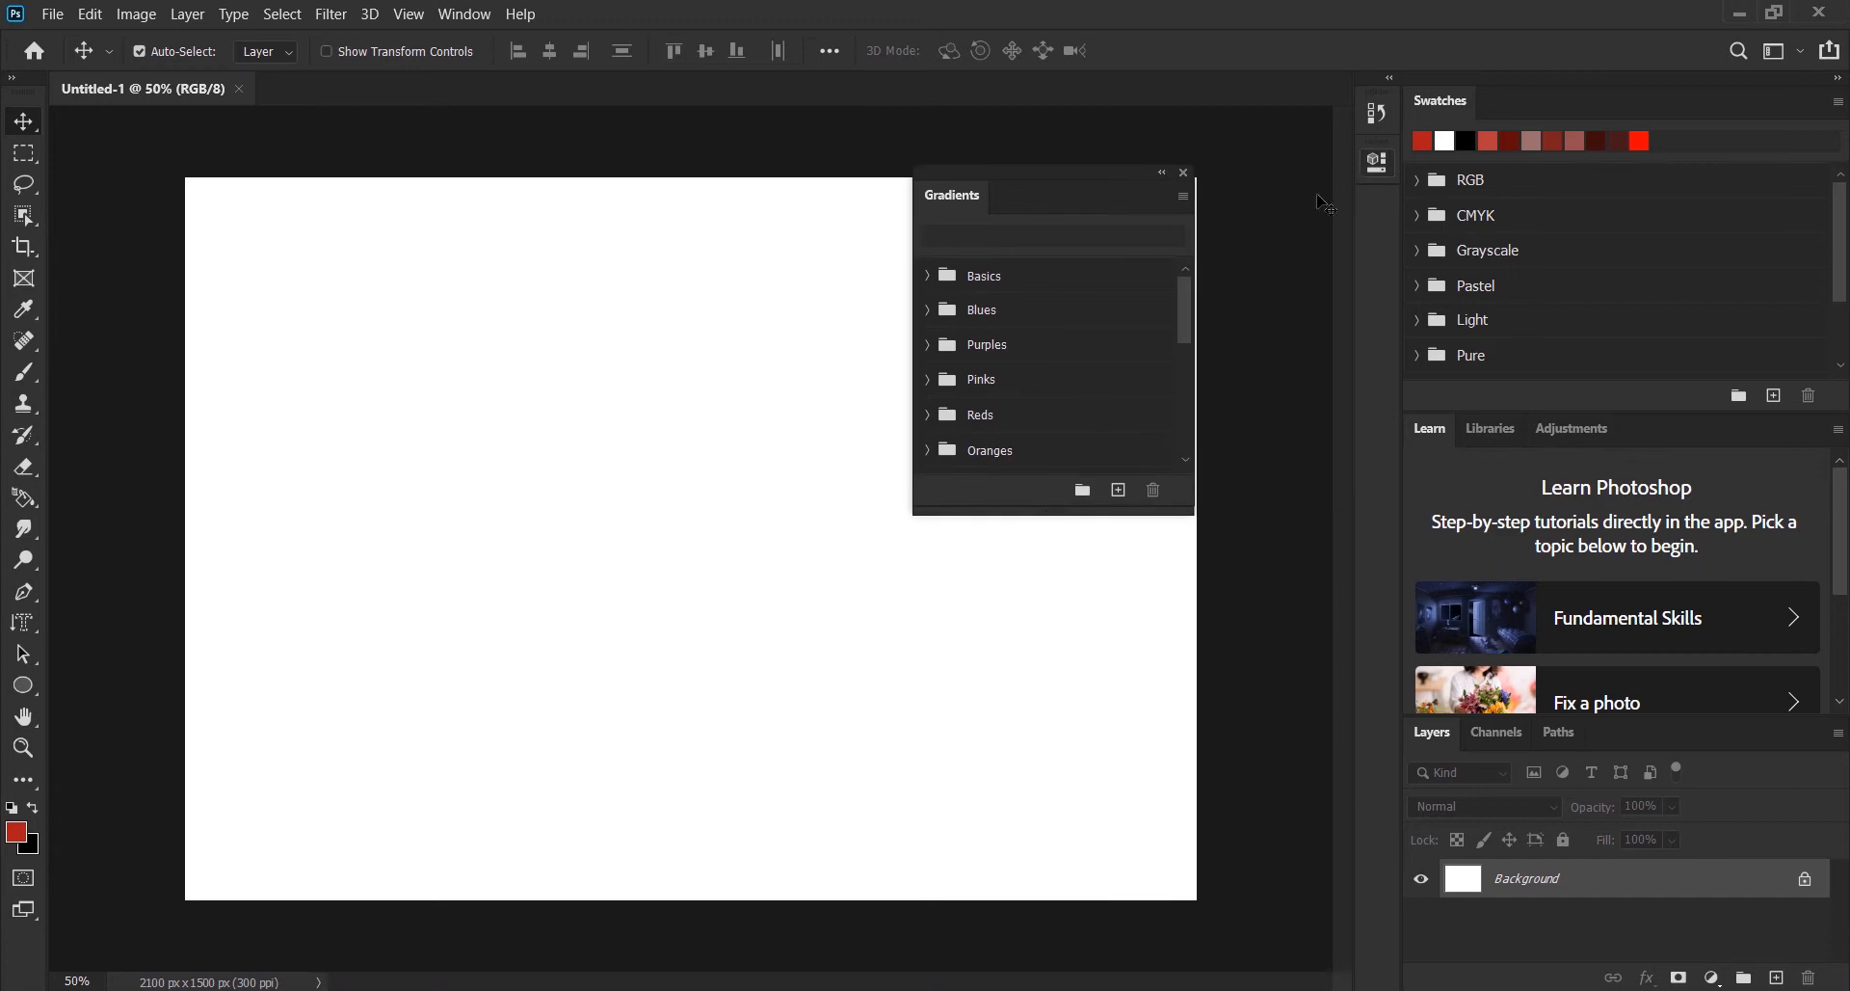
left_click(1184, 173)
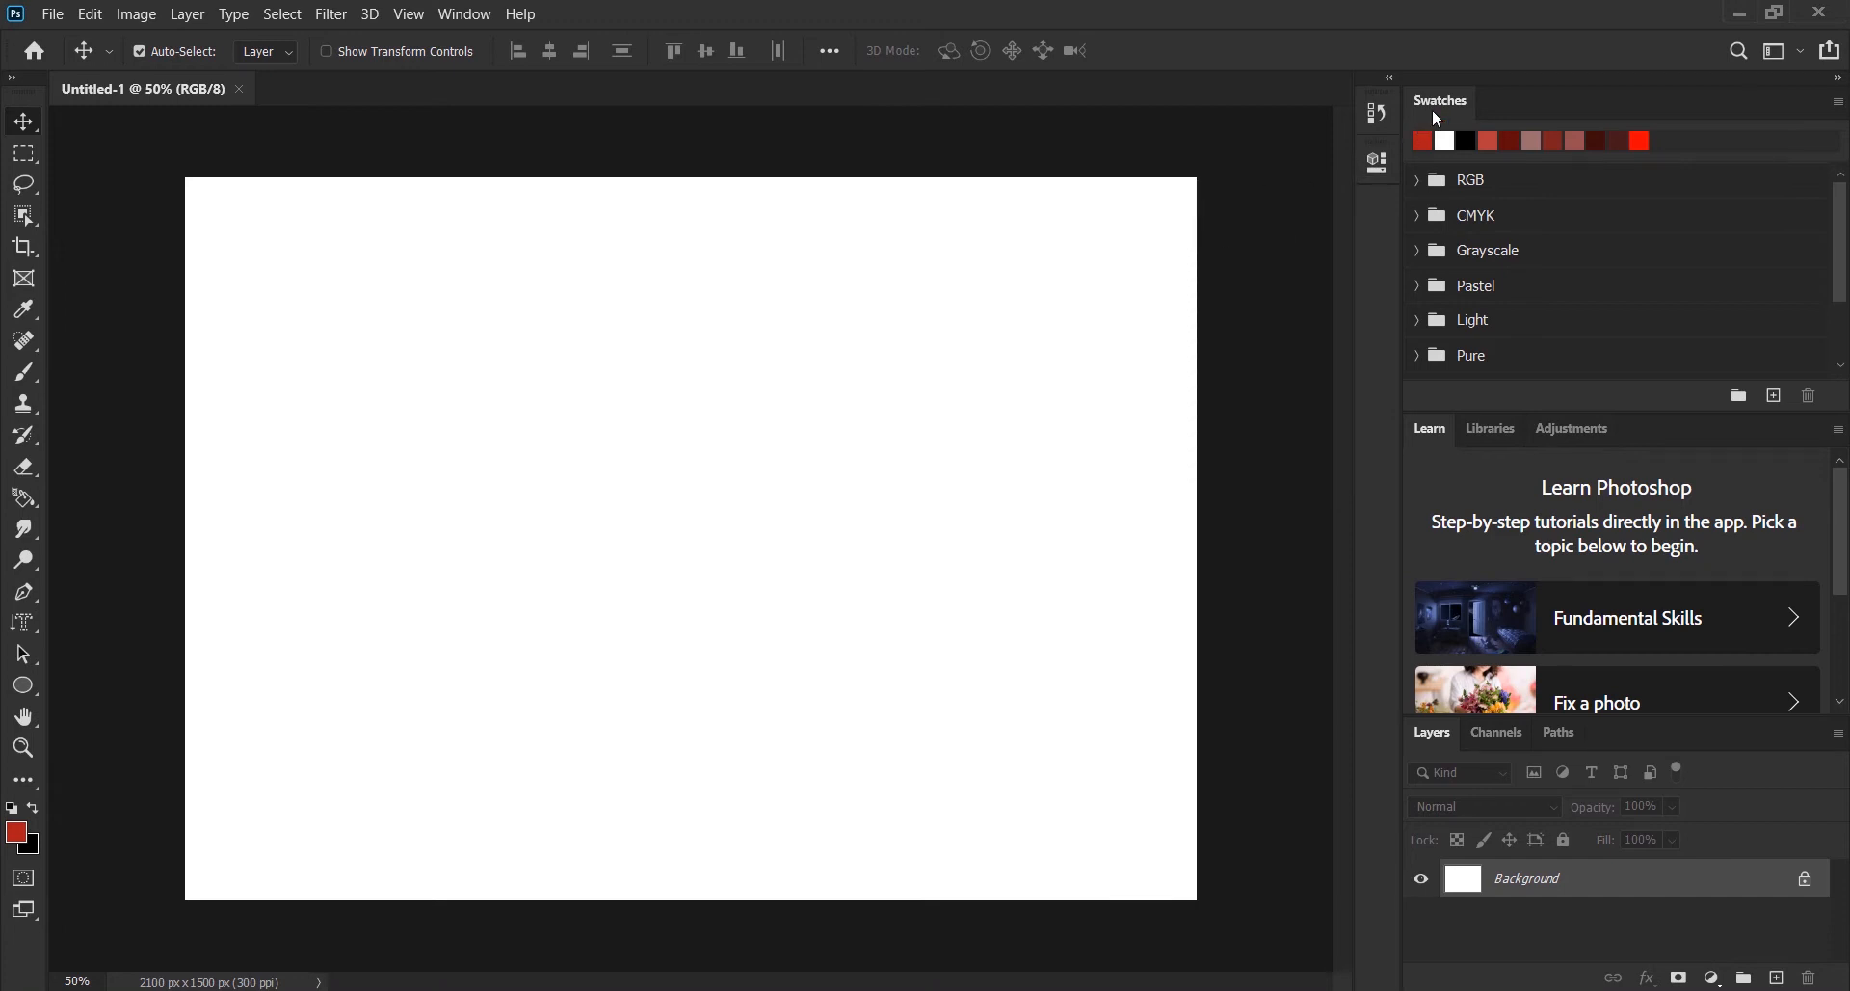
left_click(1419, 179)
left_click(1416, 179)
left_click_drag(1443, 112, 985, 182)
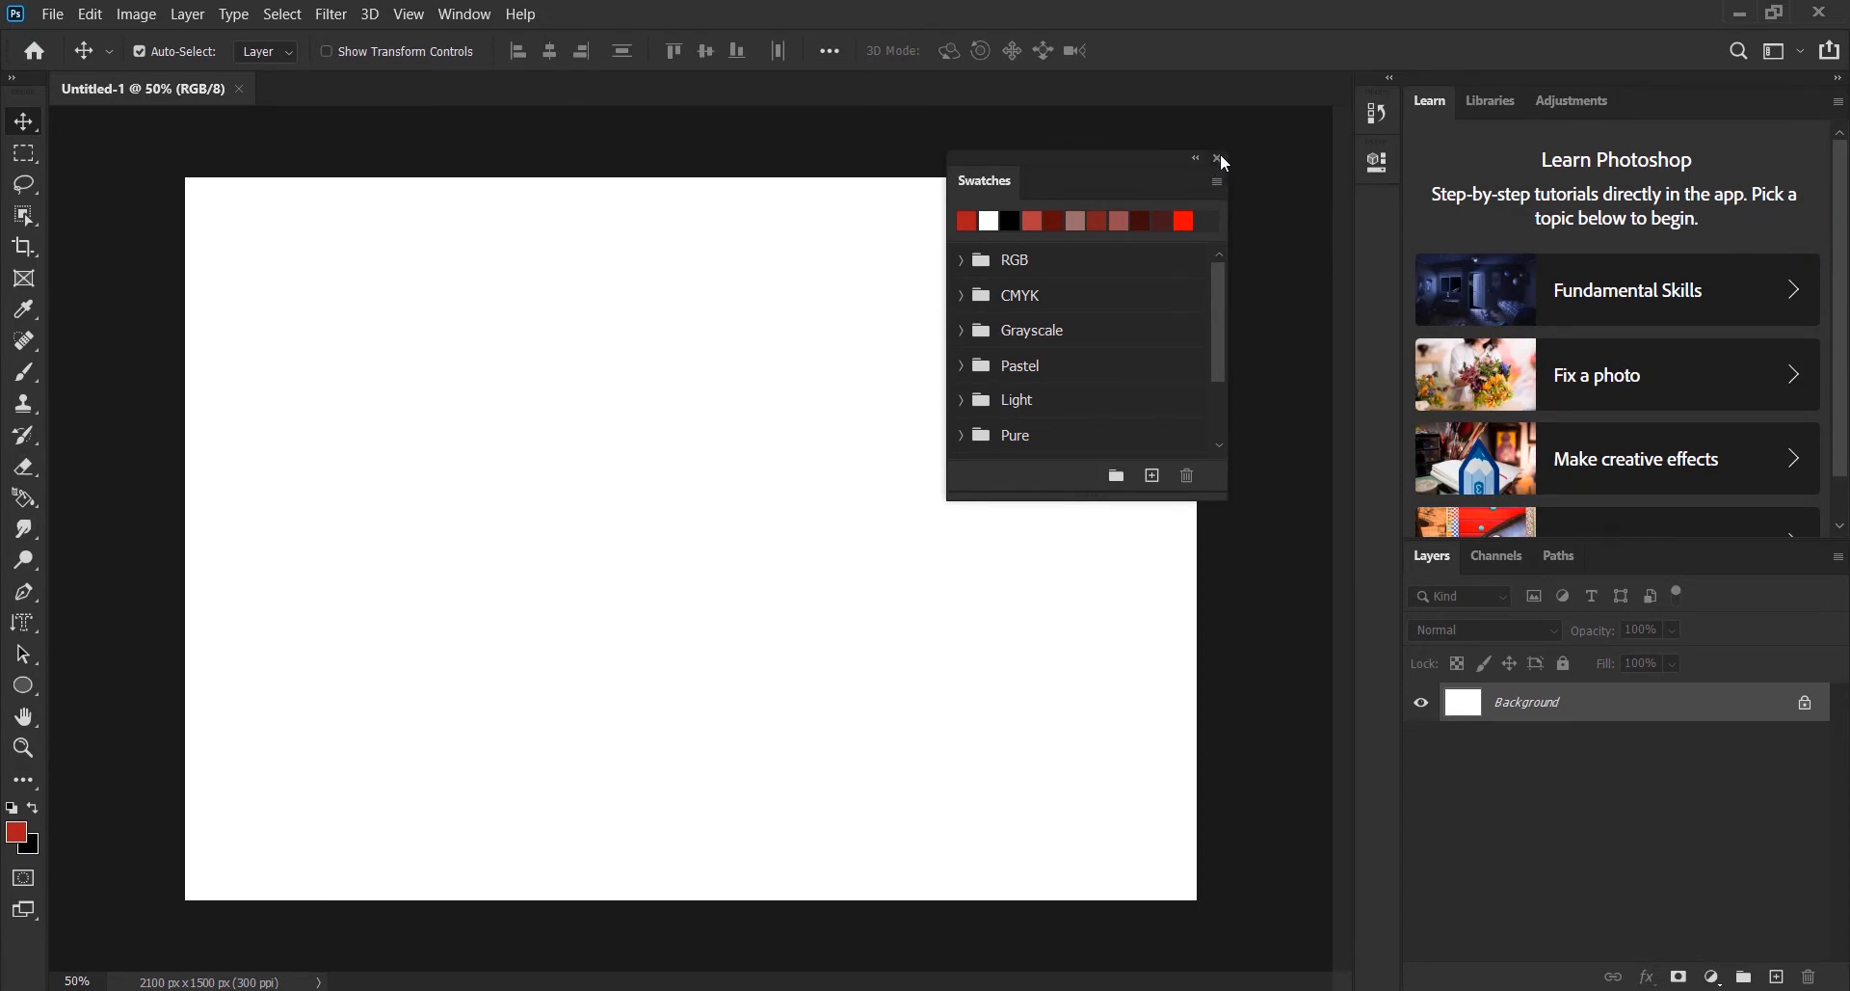
left_click(1220, 156)
Step: Detach and close the Learn, Adjustments and Libraries panels, leaving the Layers group in the main dock
left_click_drag(1426, 102, 933, 181)
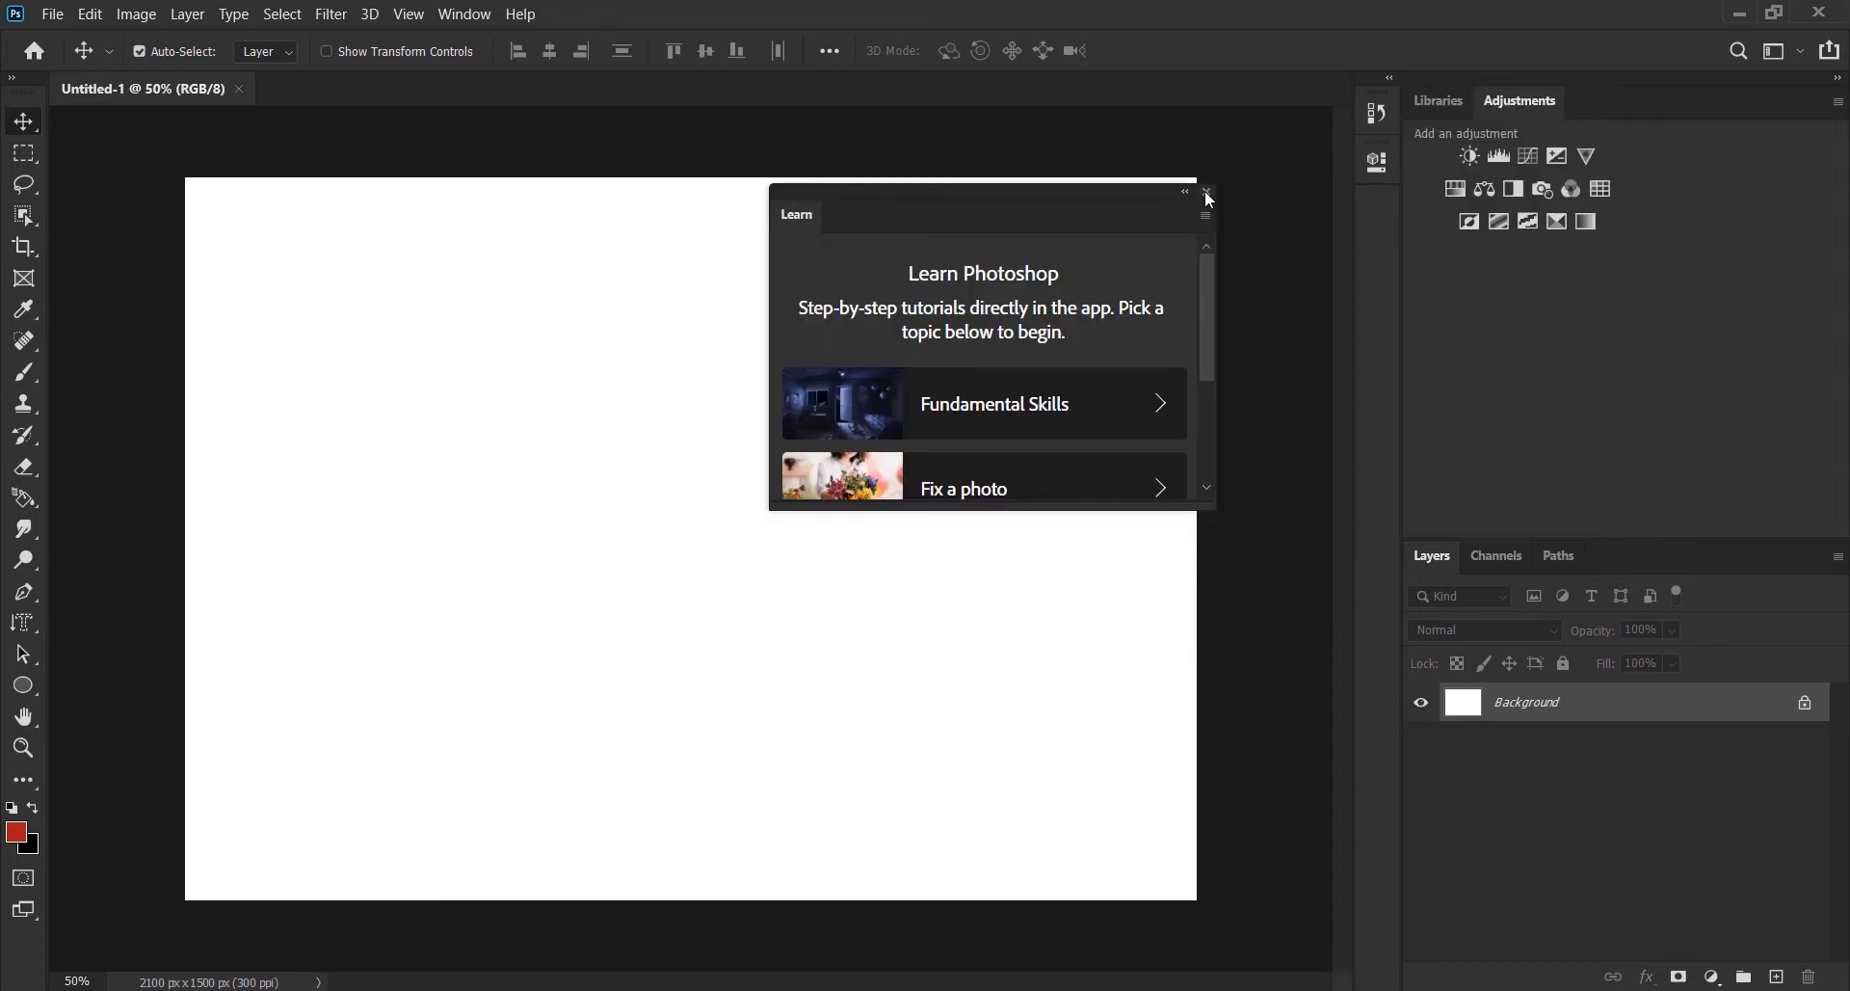
left_click(1209, 193)
left_click_drag(1532, 106, 902, 251)
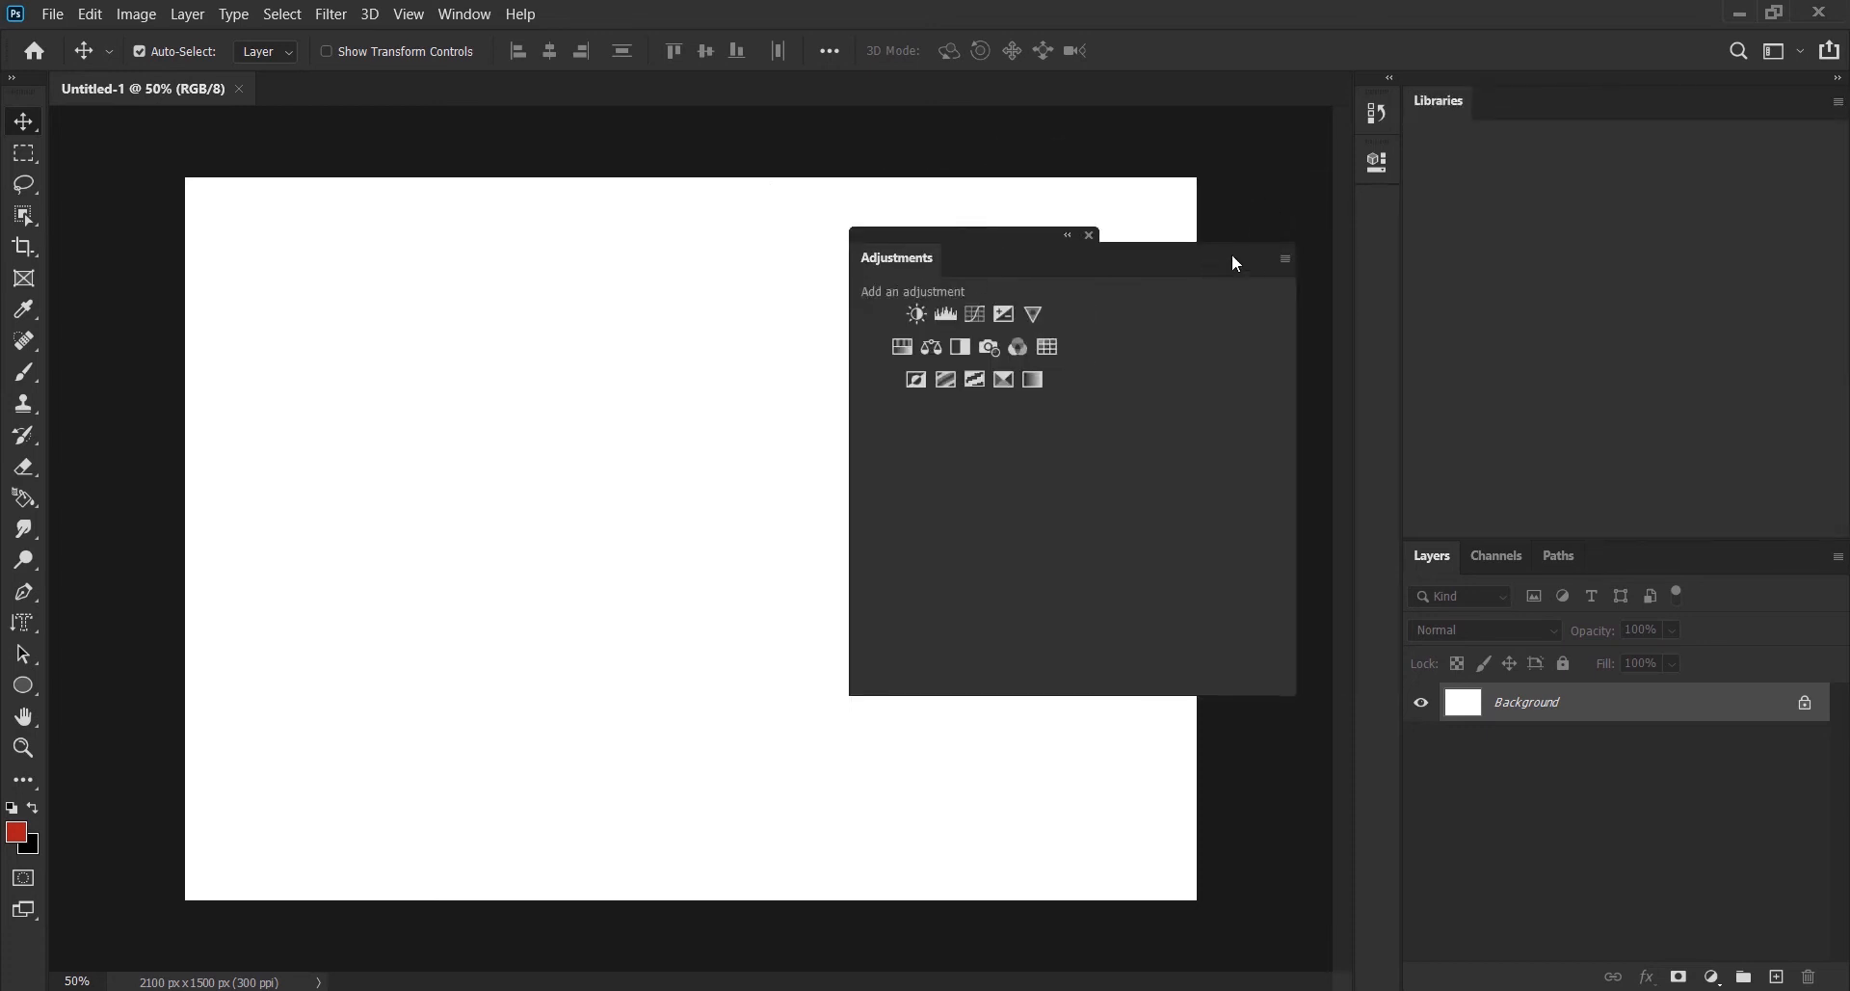
left_click(1090, 235)
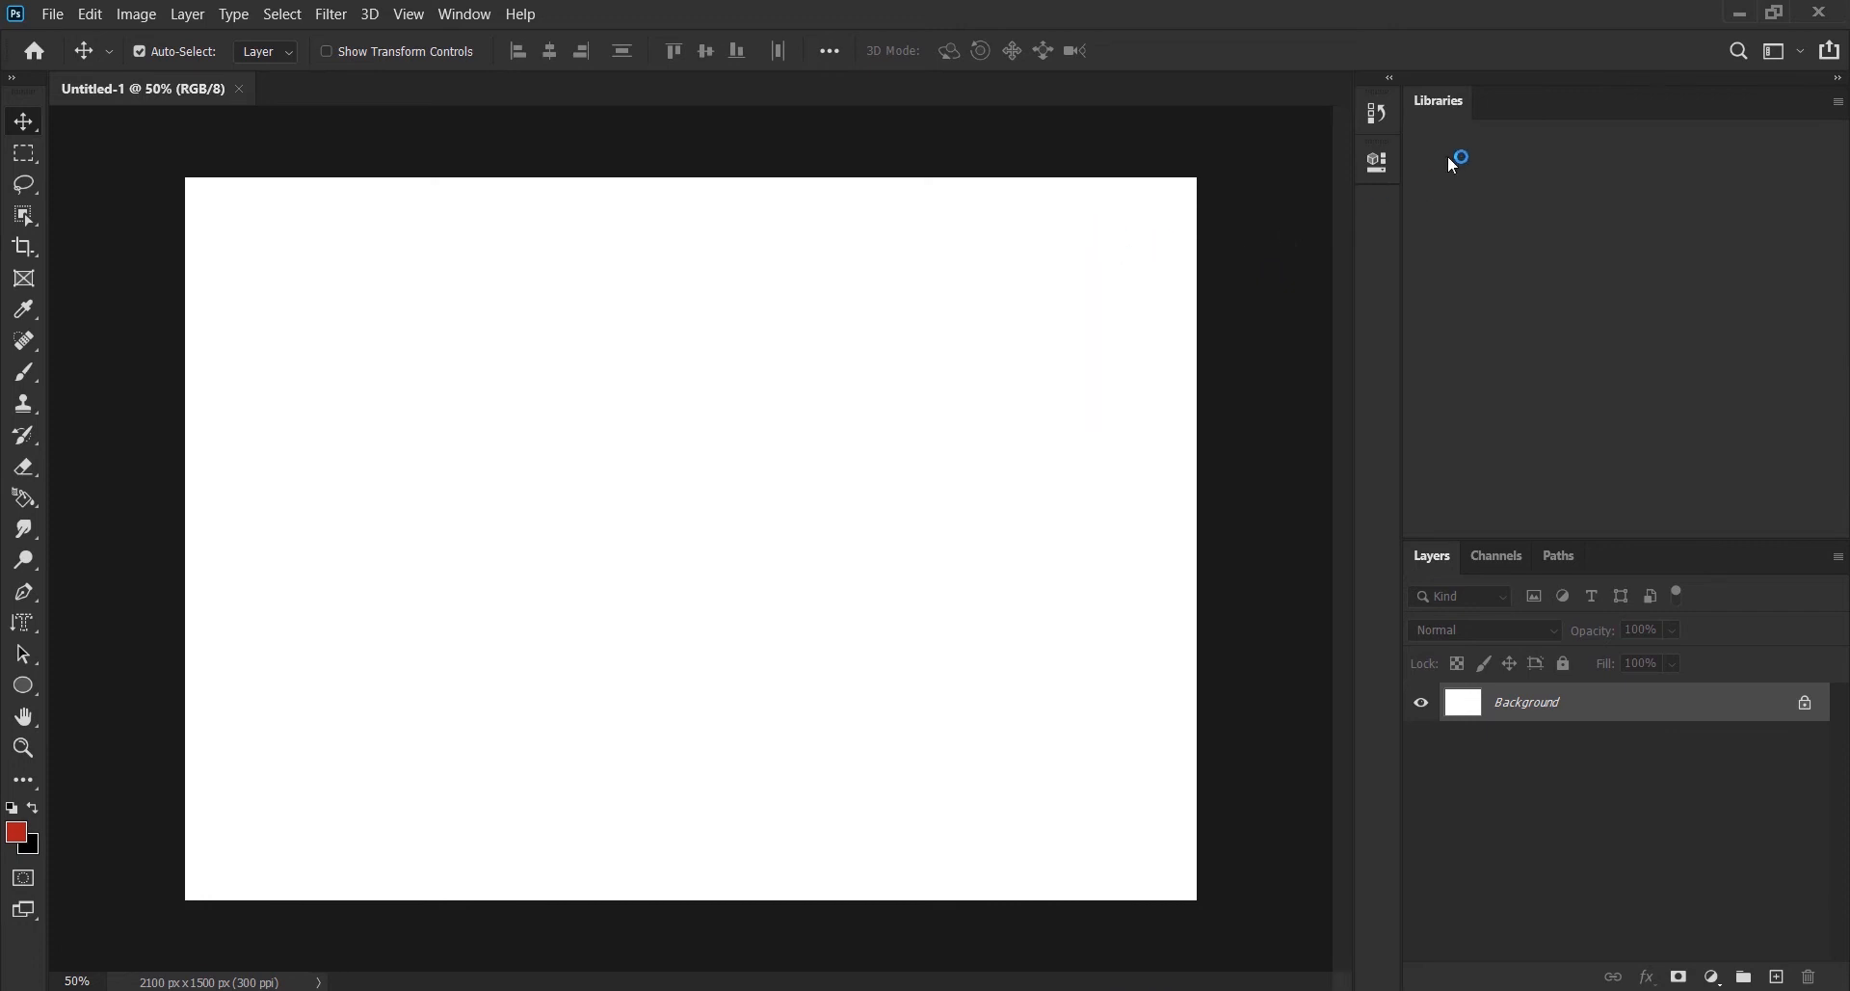
left_click_drag(1436, 107, 767, 252)
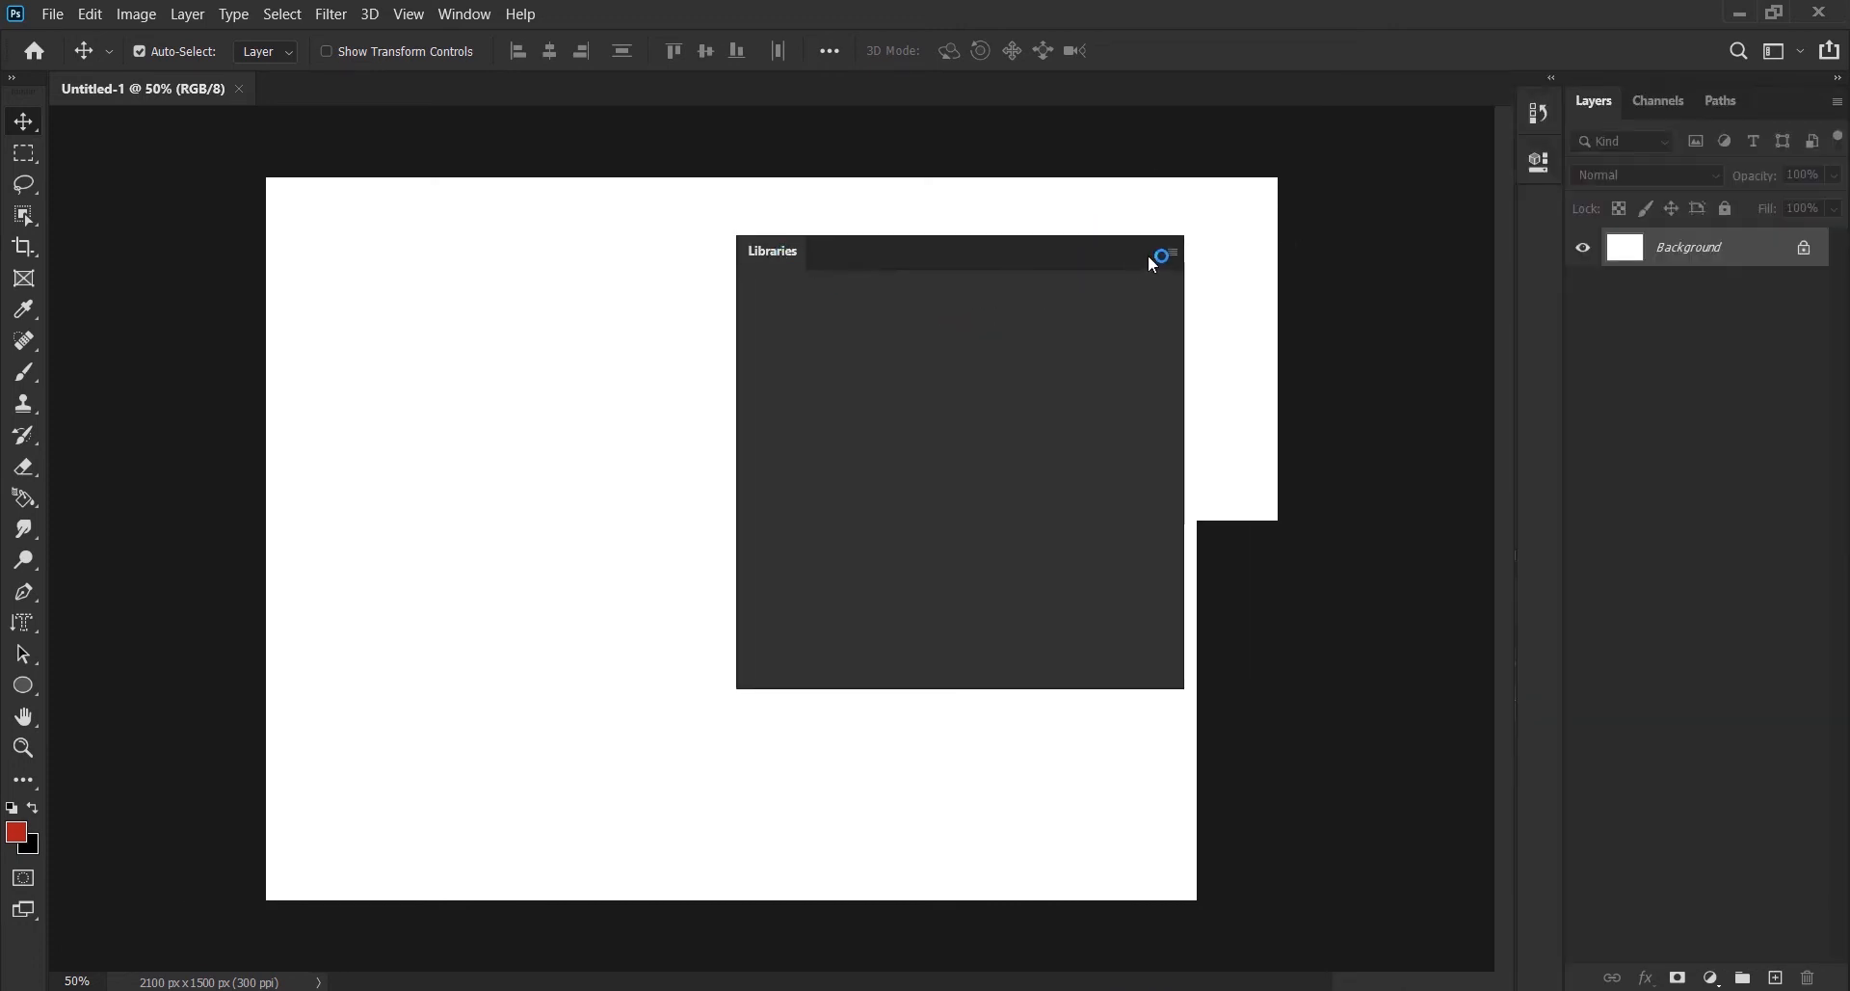
left_click(1178, 234)
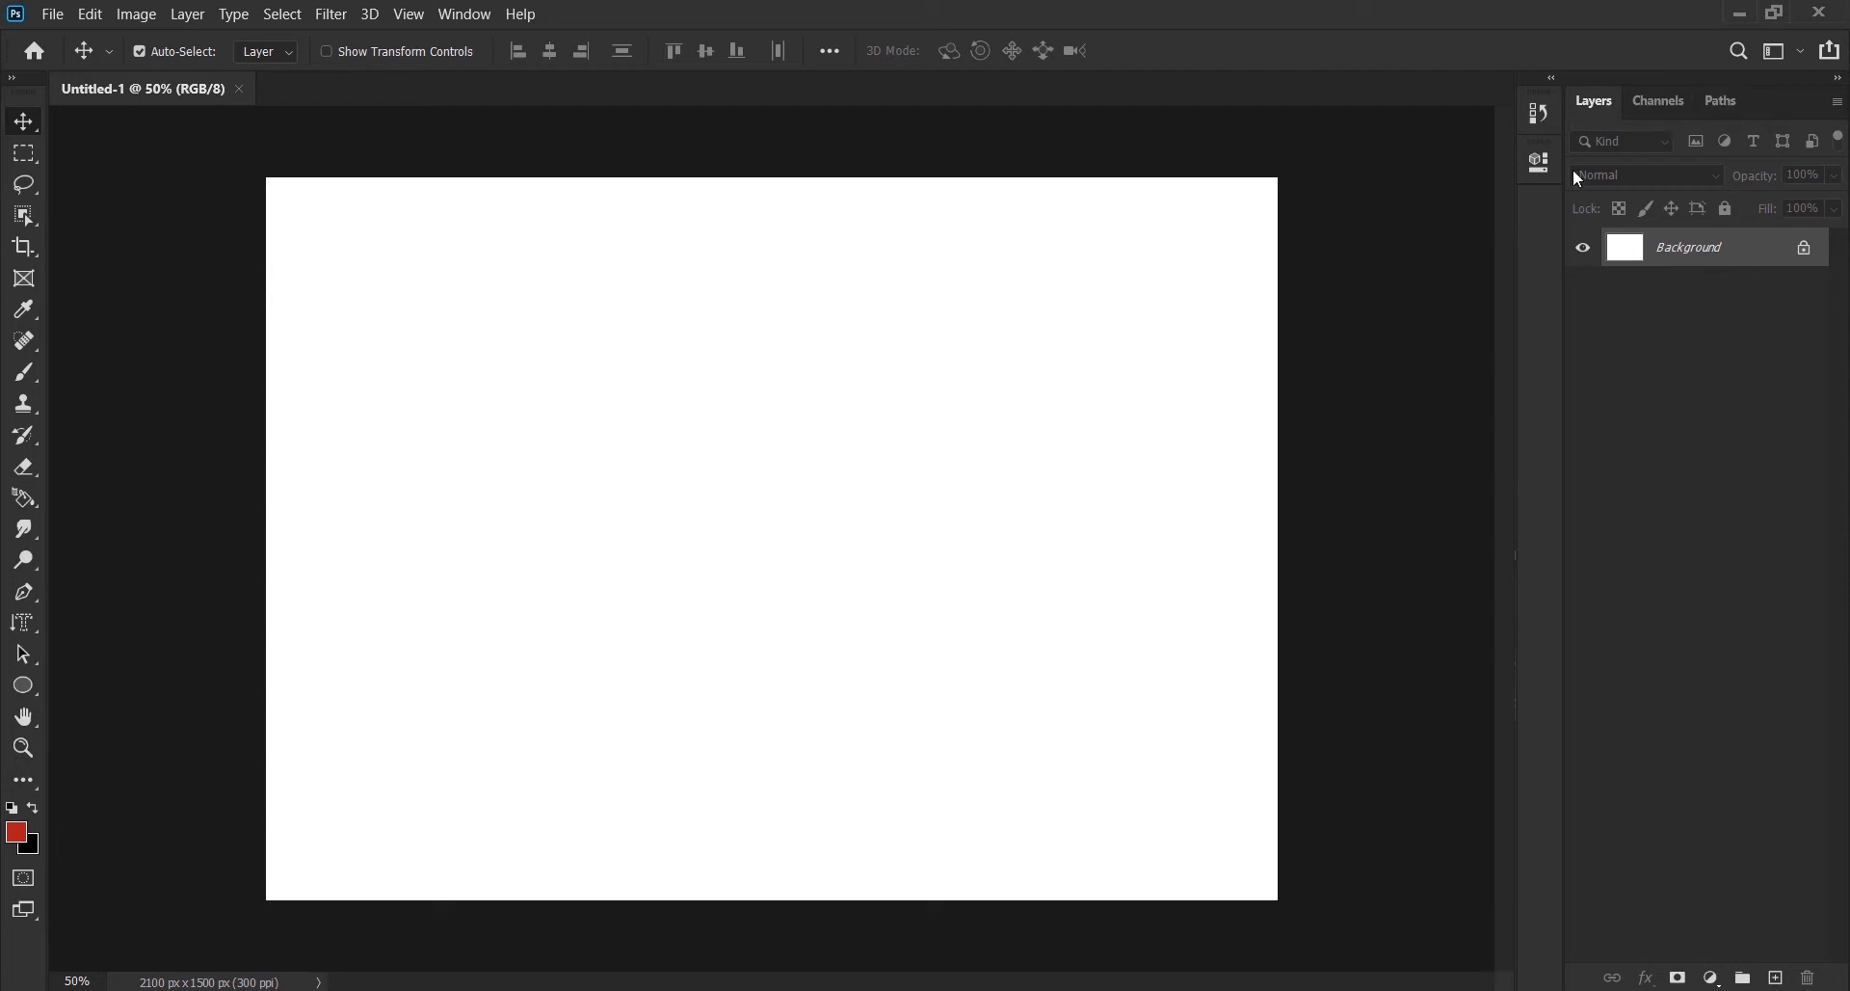
Step: Show the Character panel floating over the canvas, and close the Paragraph panel that comes with it
left_click(478, 21)
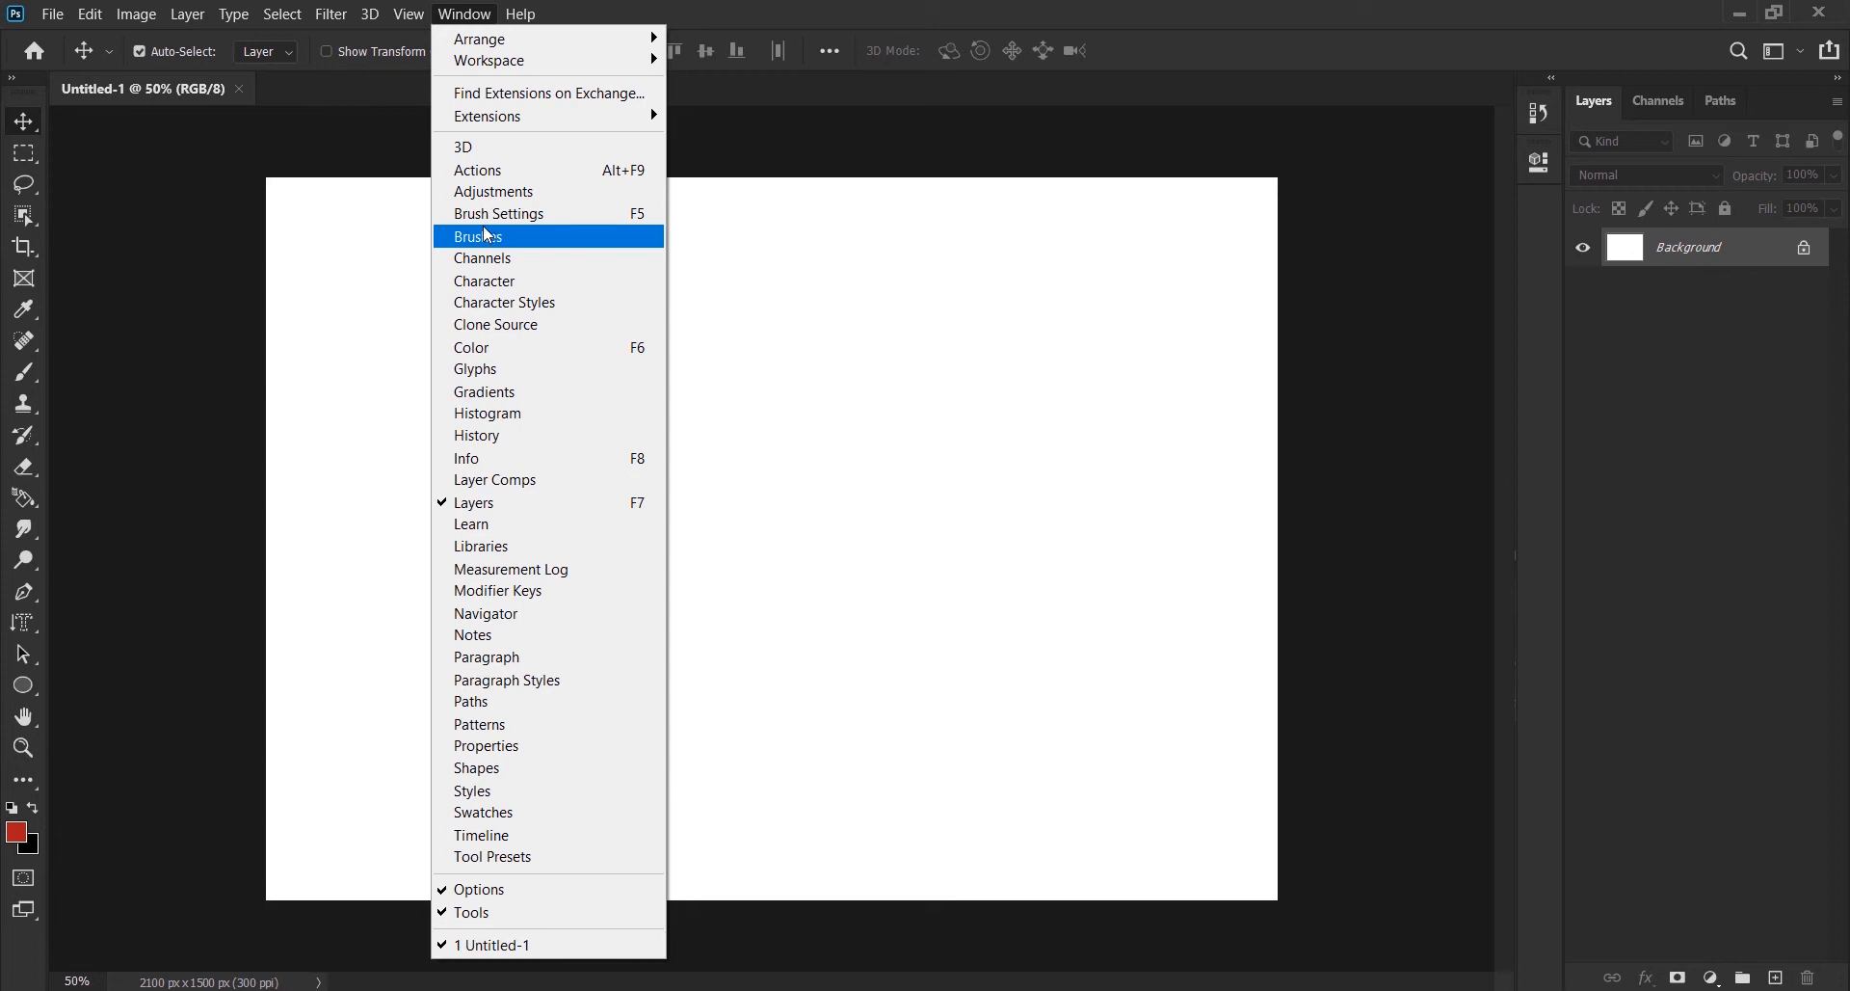
left_click(503, 285)
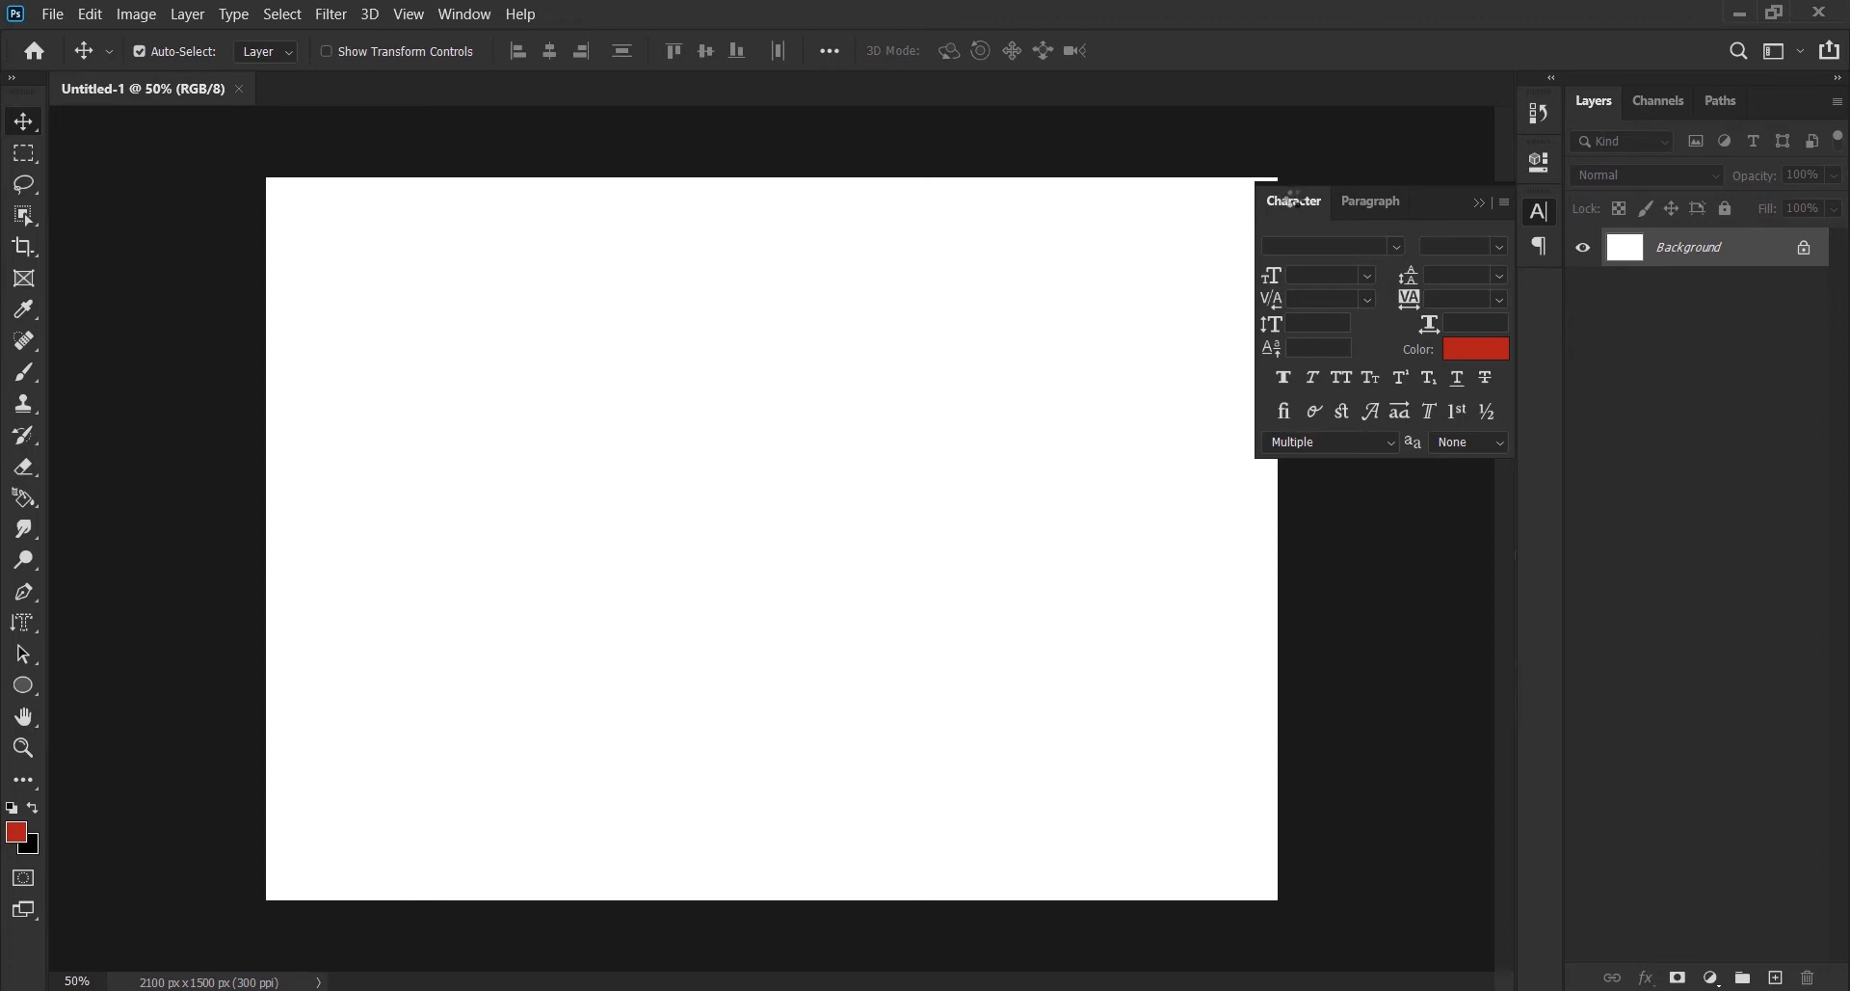
left_click_drag(1287, 193, 1280, 196)
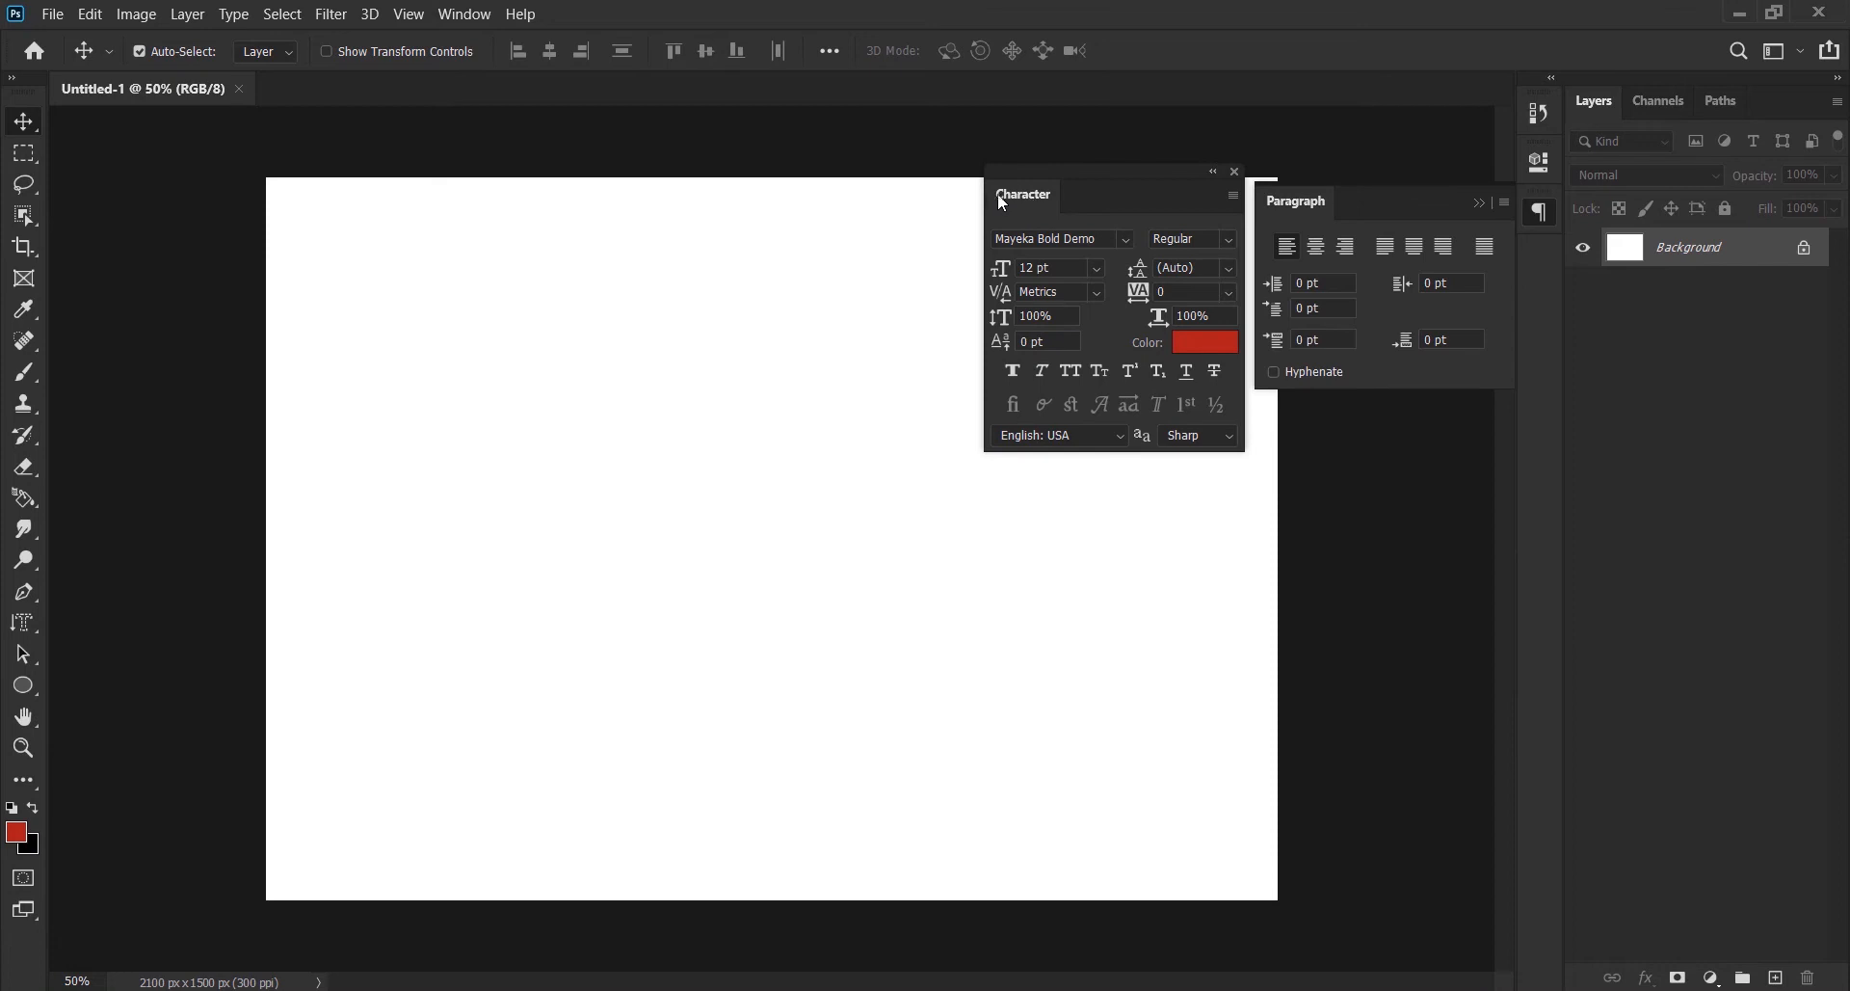
left_click_drag(1004, 203, 892, 199)
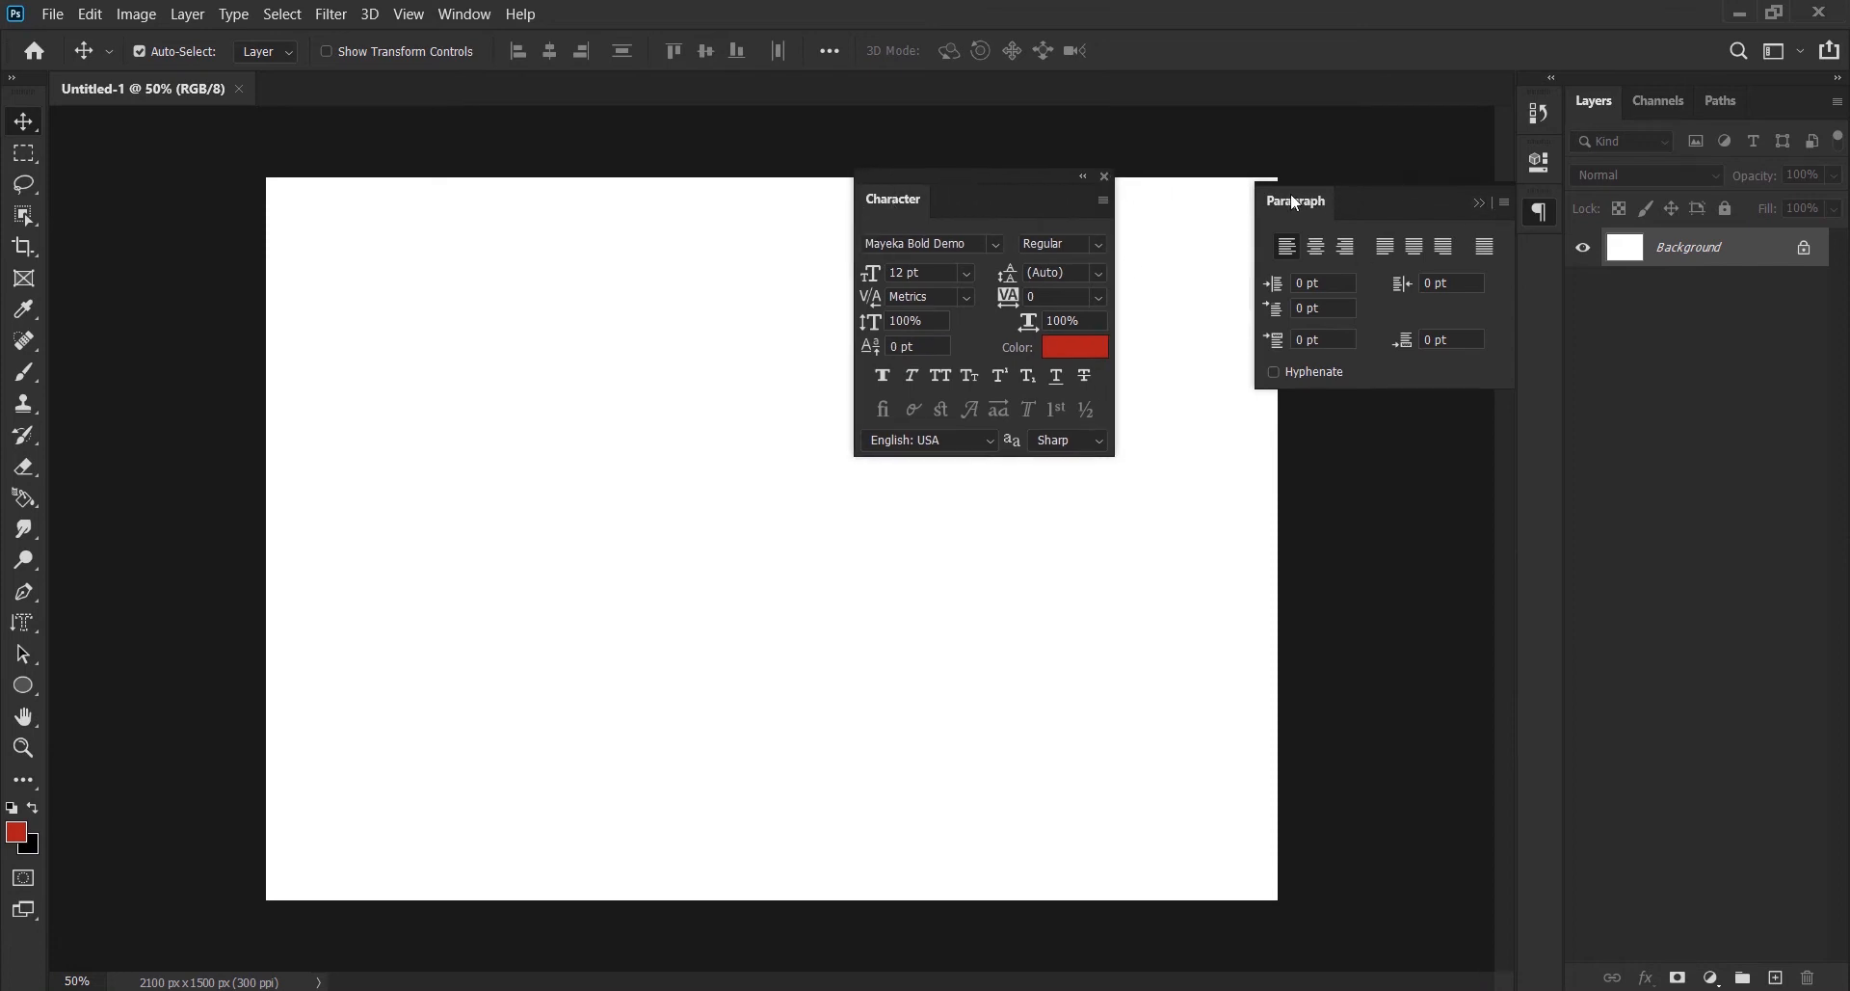
left_click_drag(1297, 203, 1214, 205)
left_click(1420, 193)
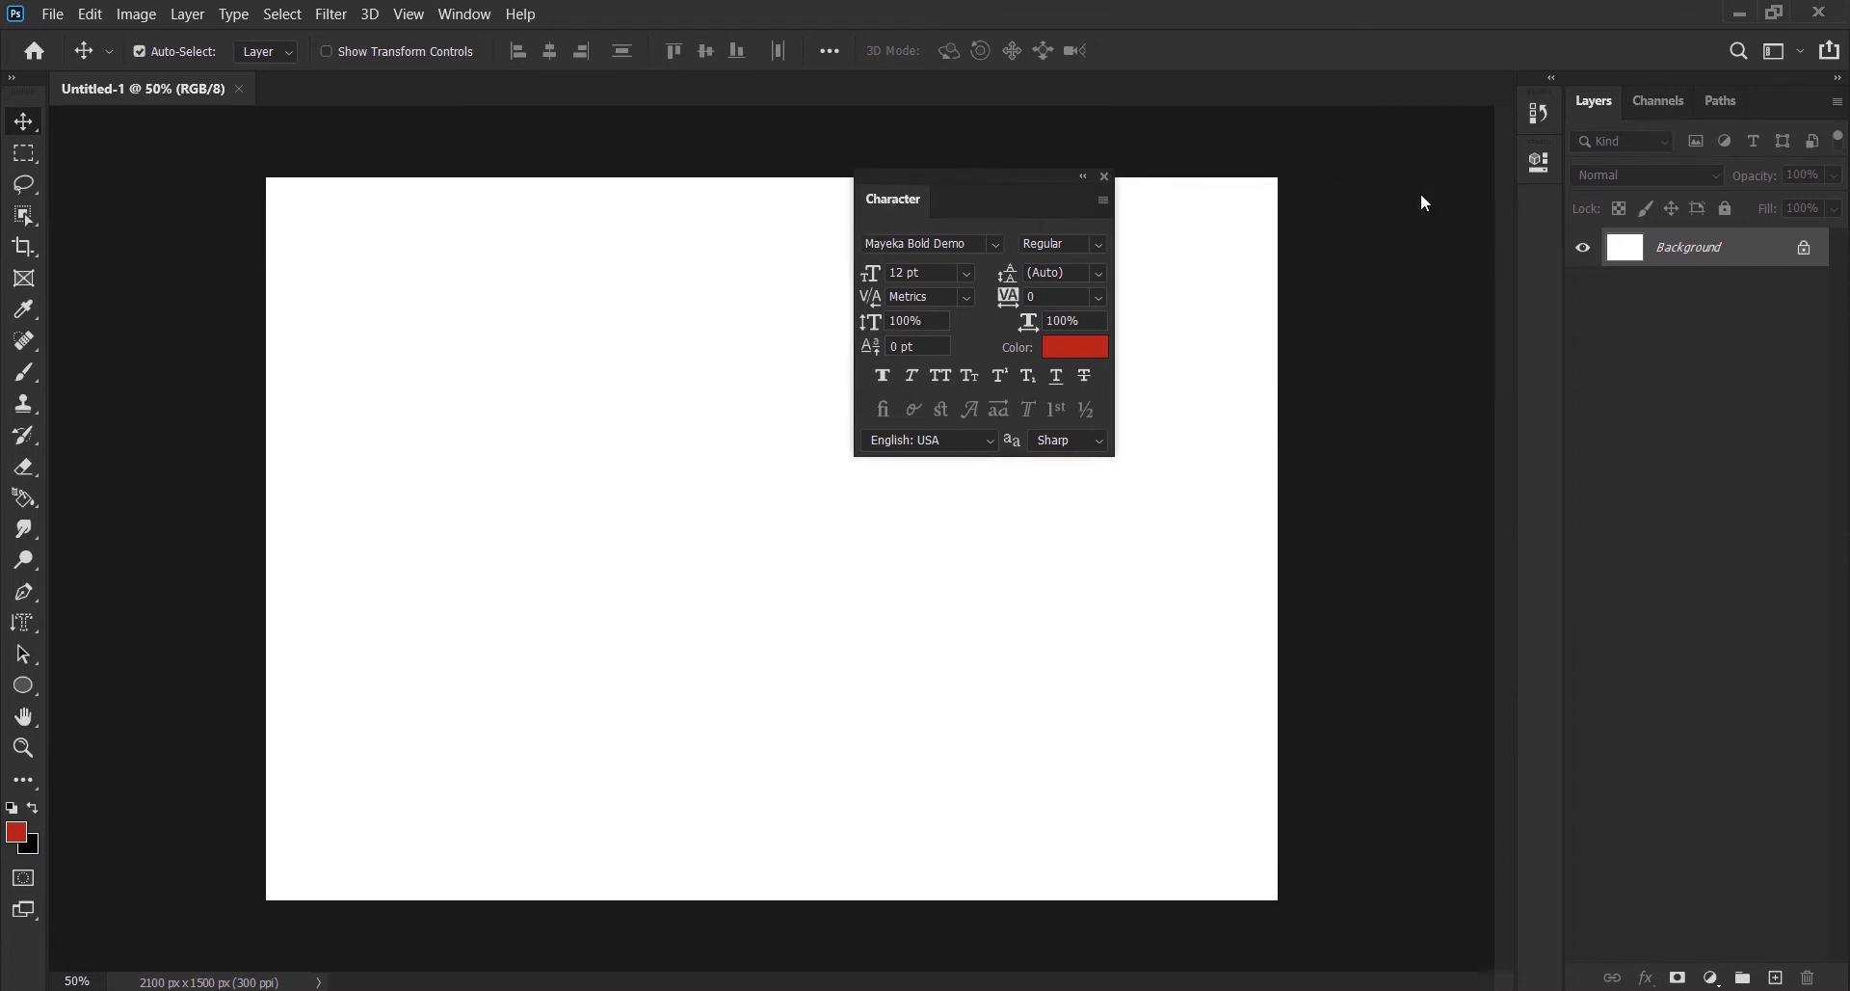
Step: Show the Properties panel and float it over the canvas beside the Character panel
left_click(465, 14)
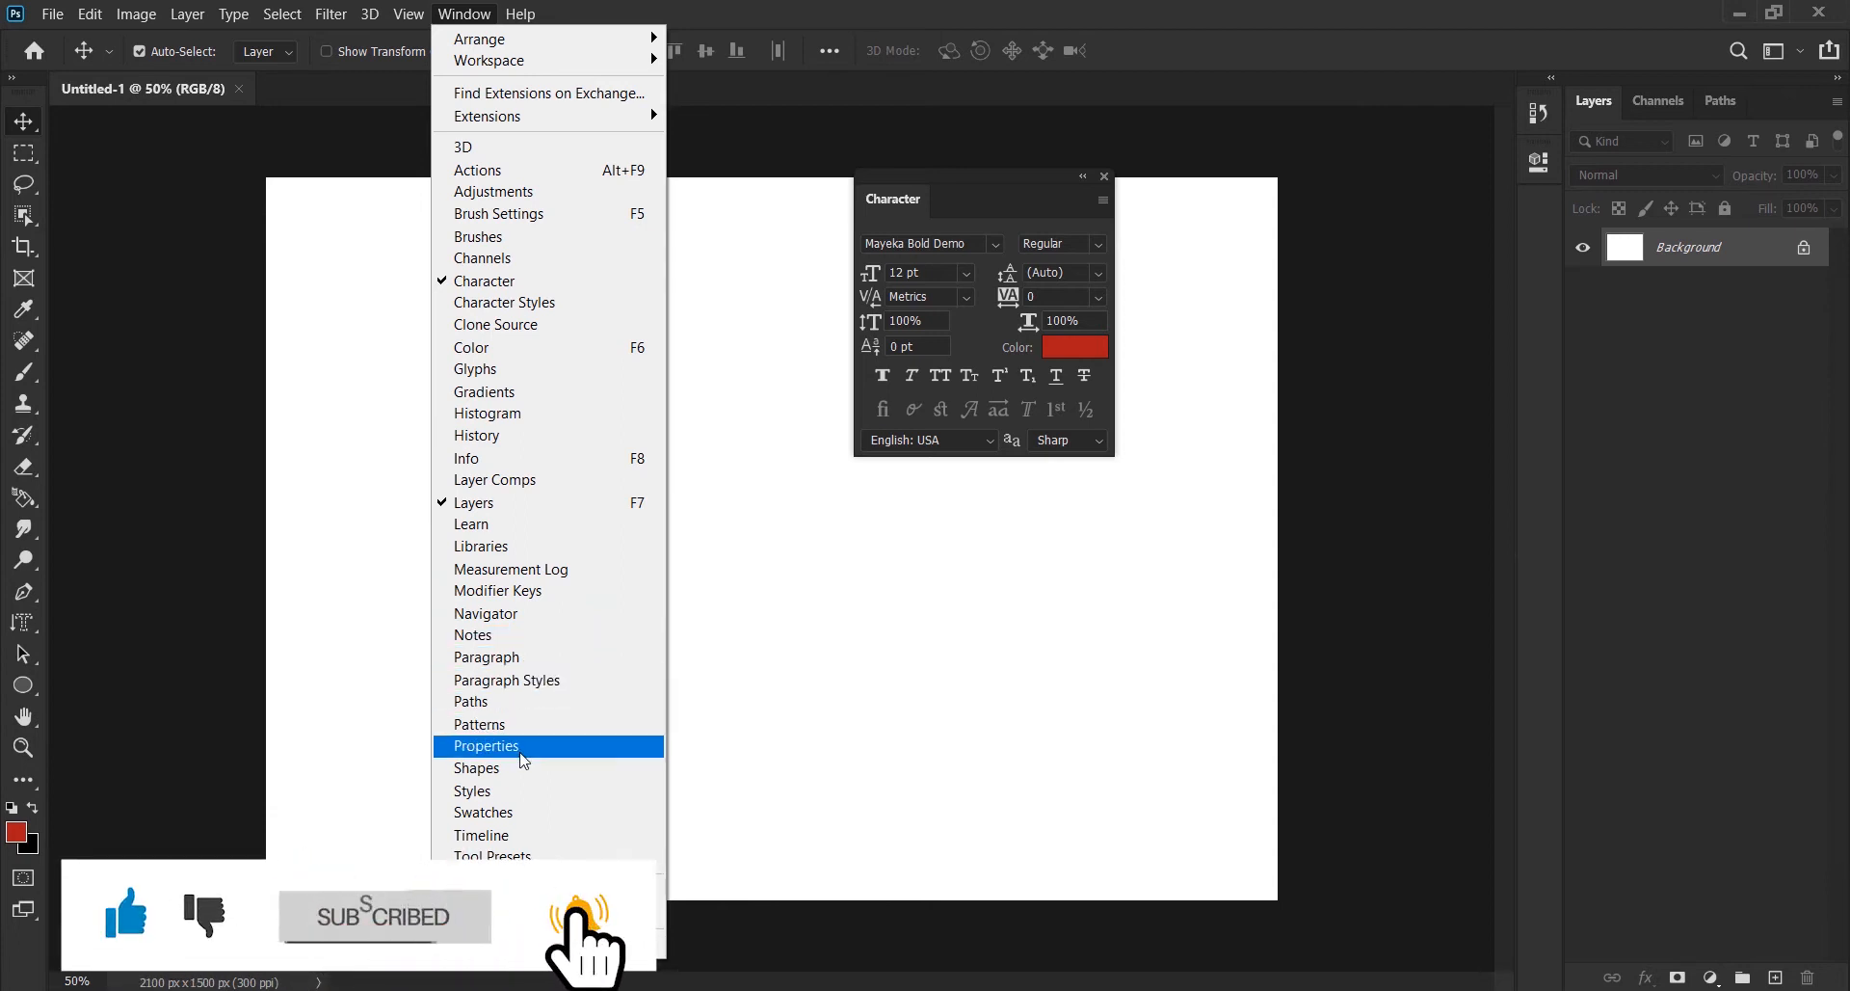
left_click(523, 760)
left_click_drag(1231, 150, 525, 172)
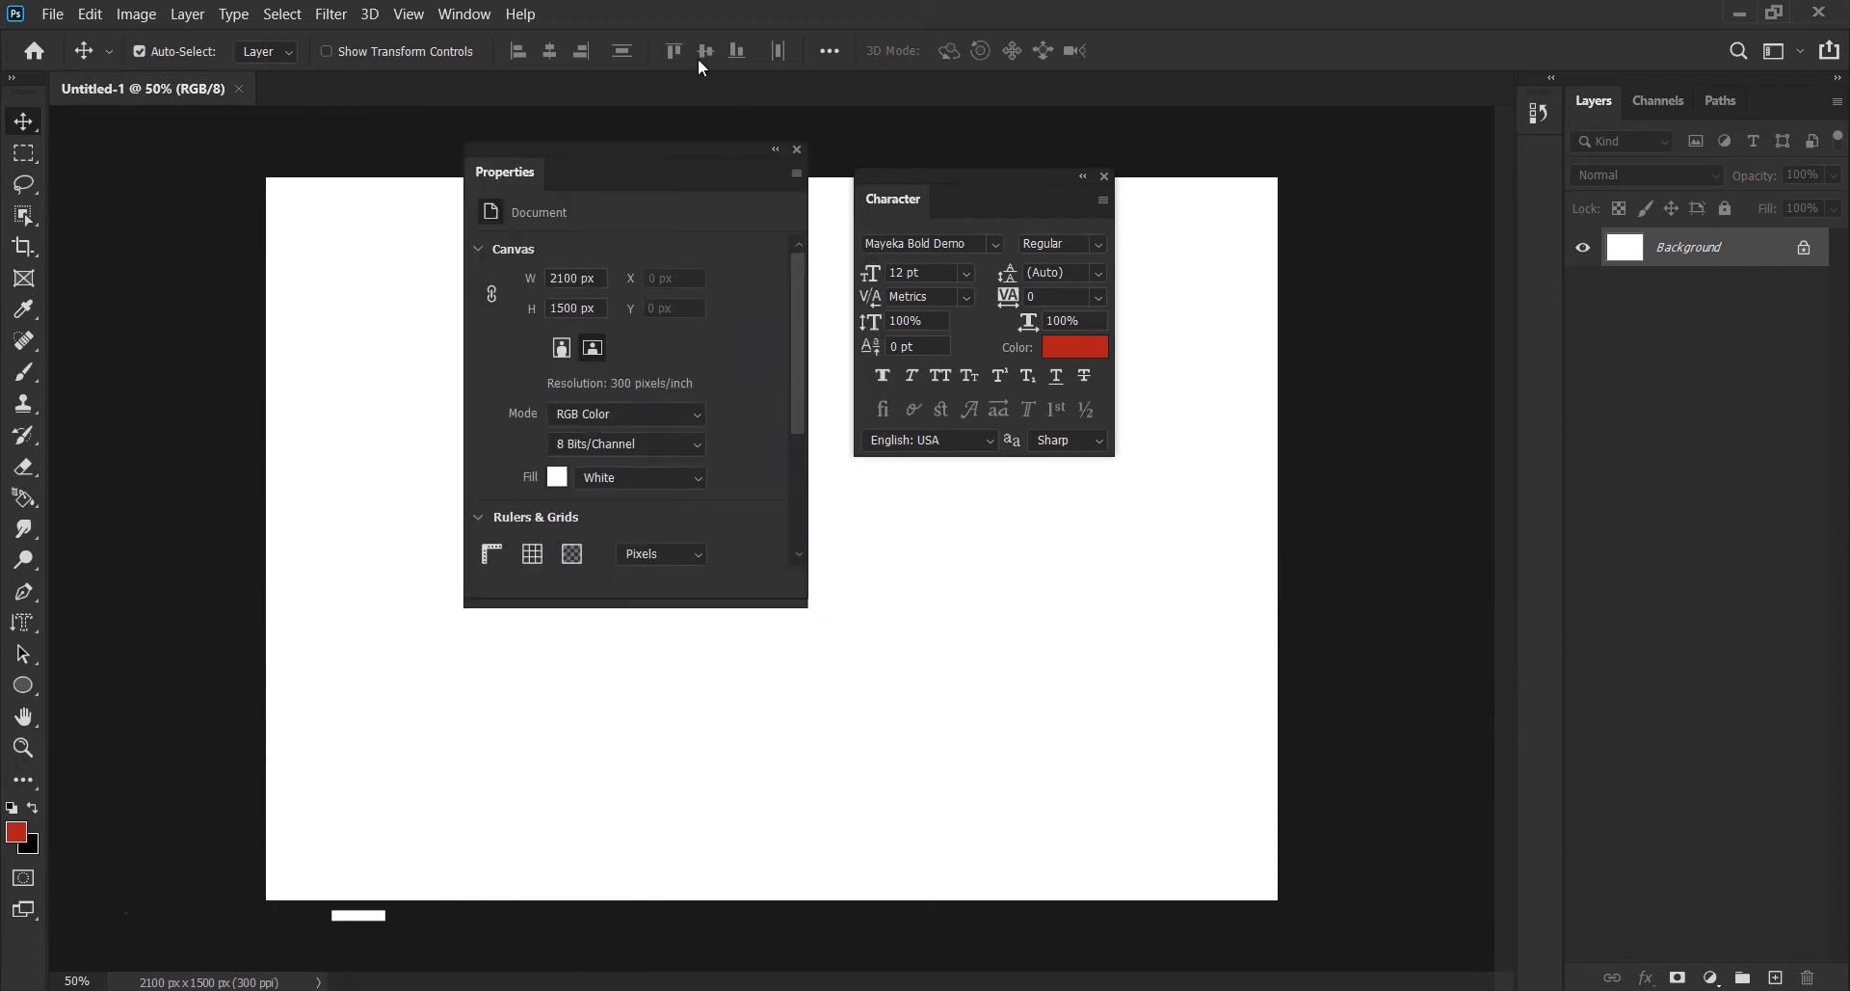
Step: Show the Styles and Swatches panels, floating Styles beside the Character panel and Swatches below it
left_click(466, 14)
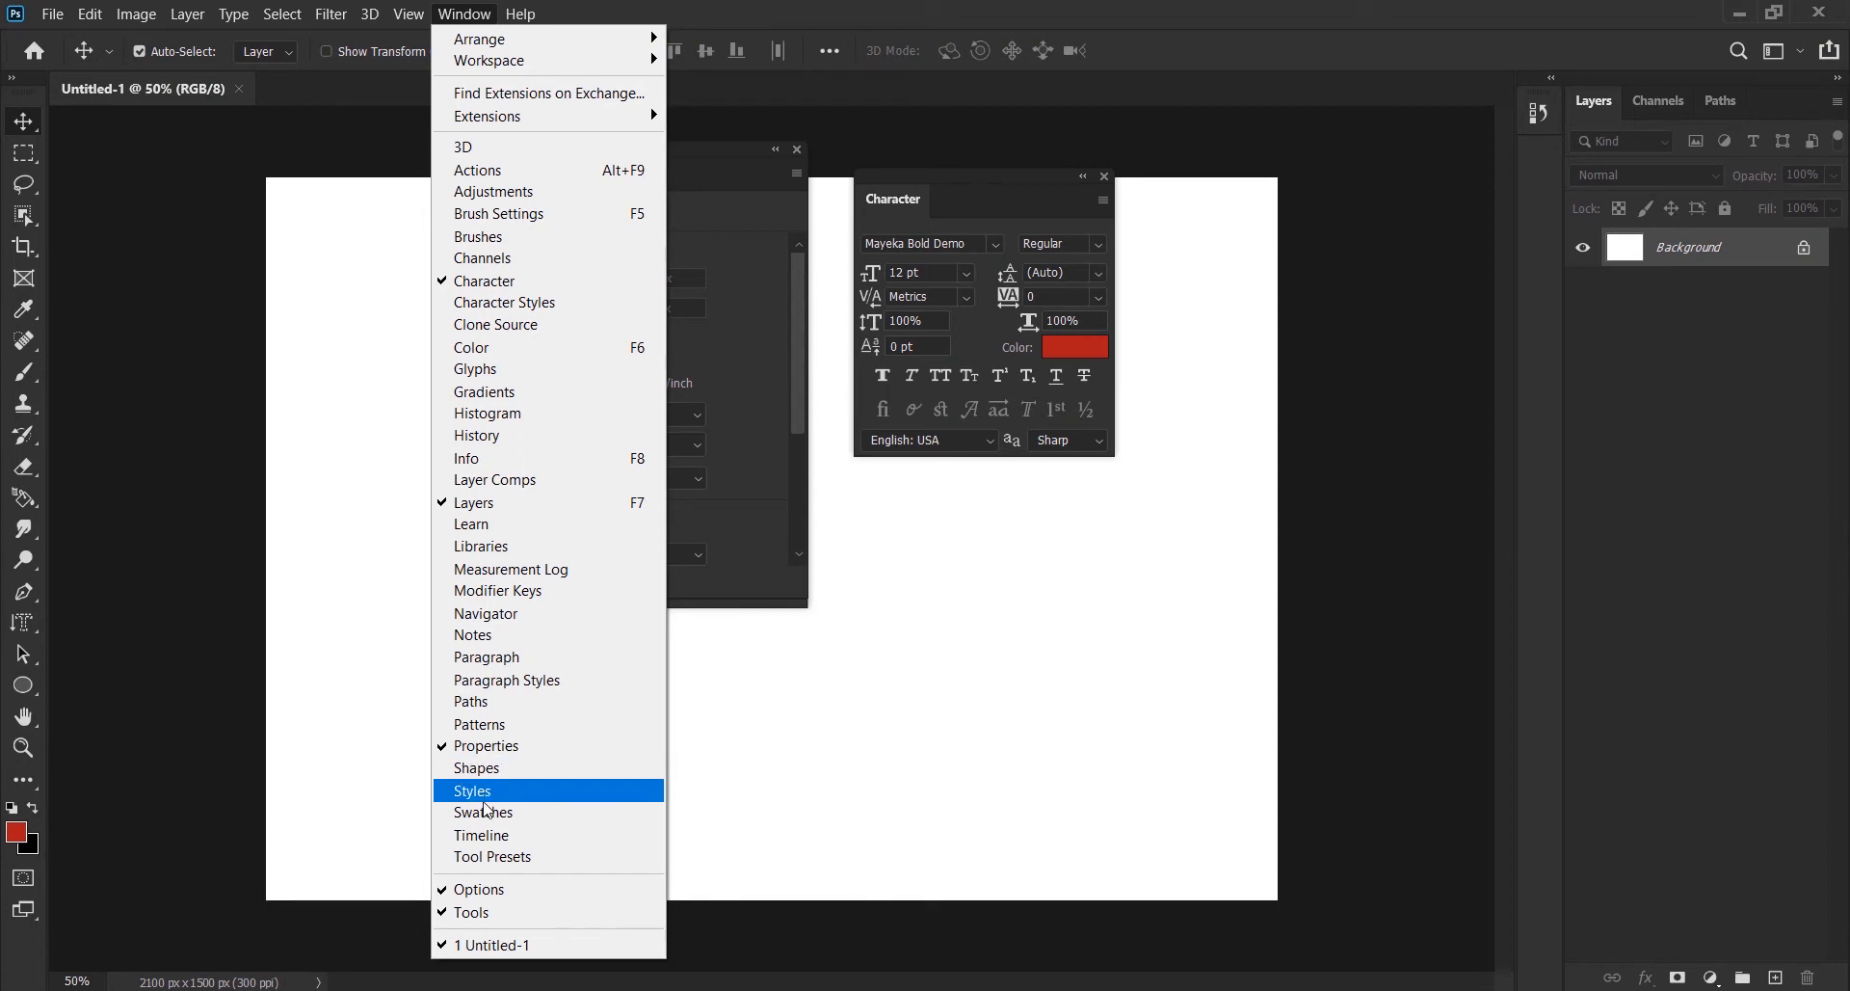
left_click(487, 792)
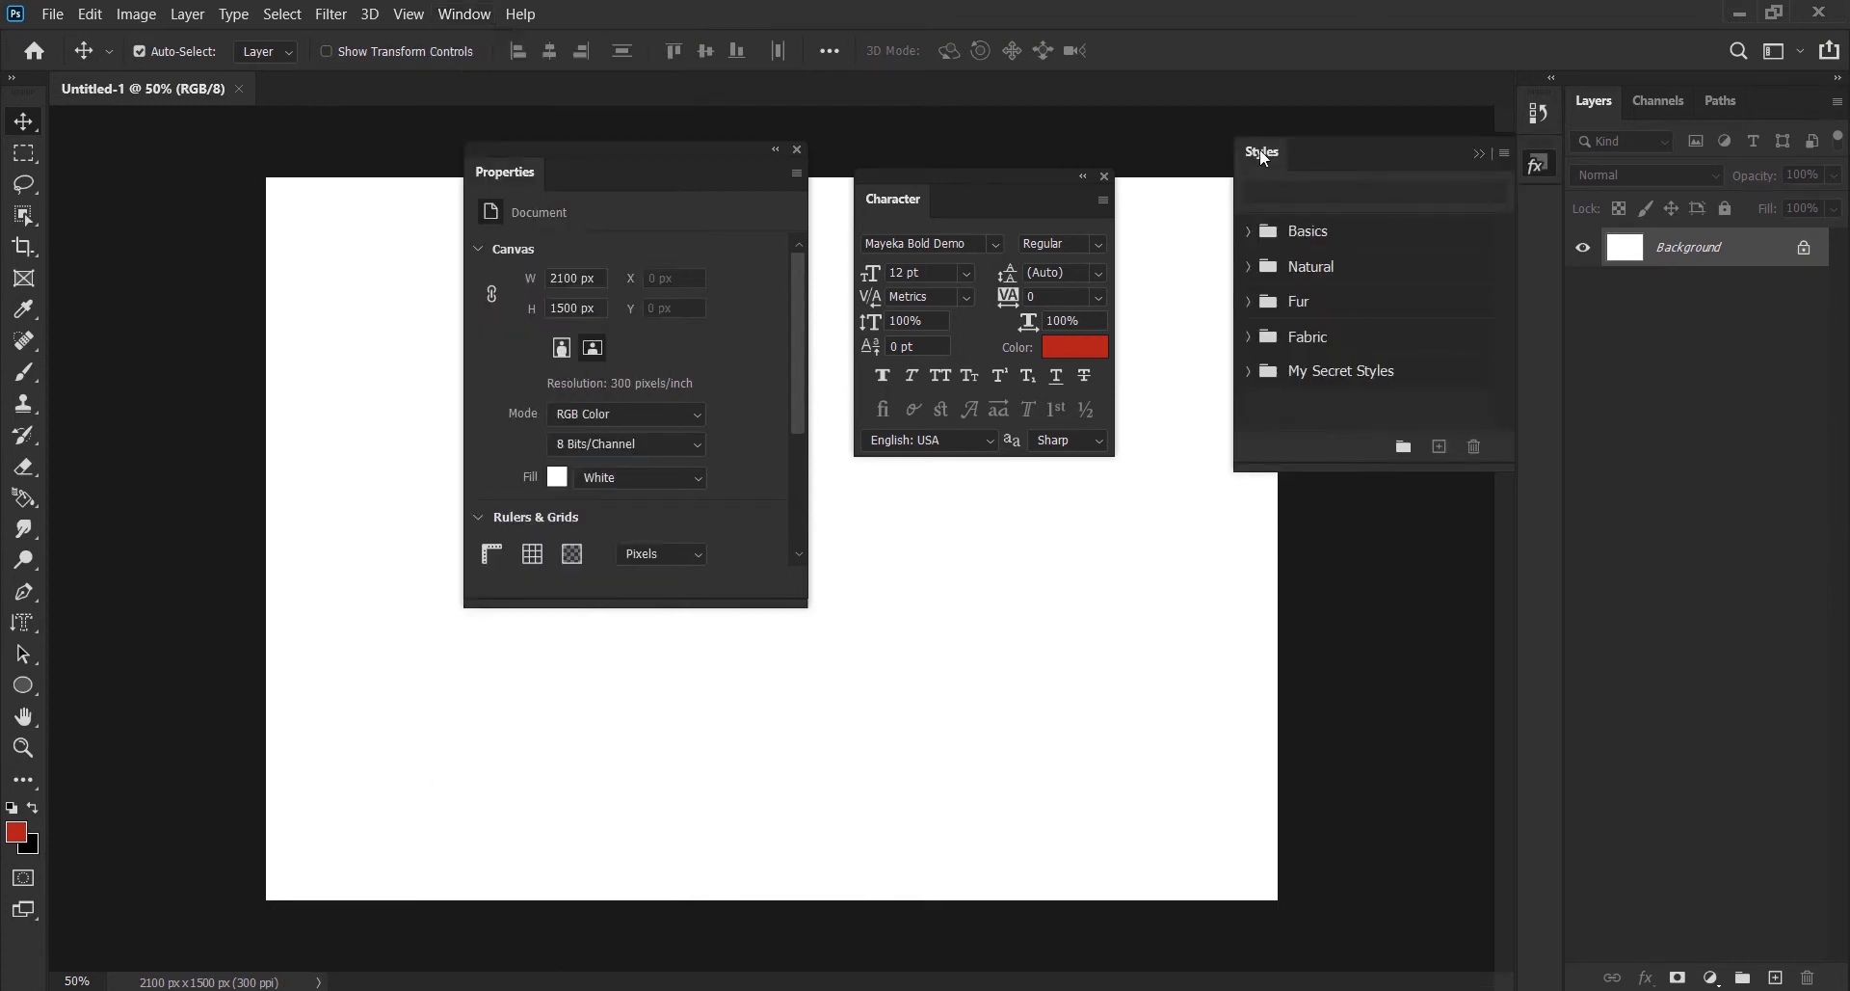
left_click_drag(1258, 155, 1166, 177)
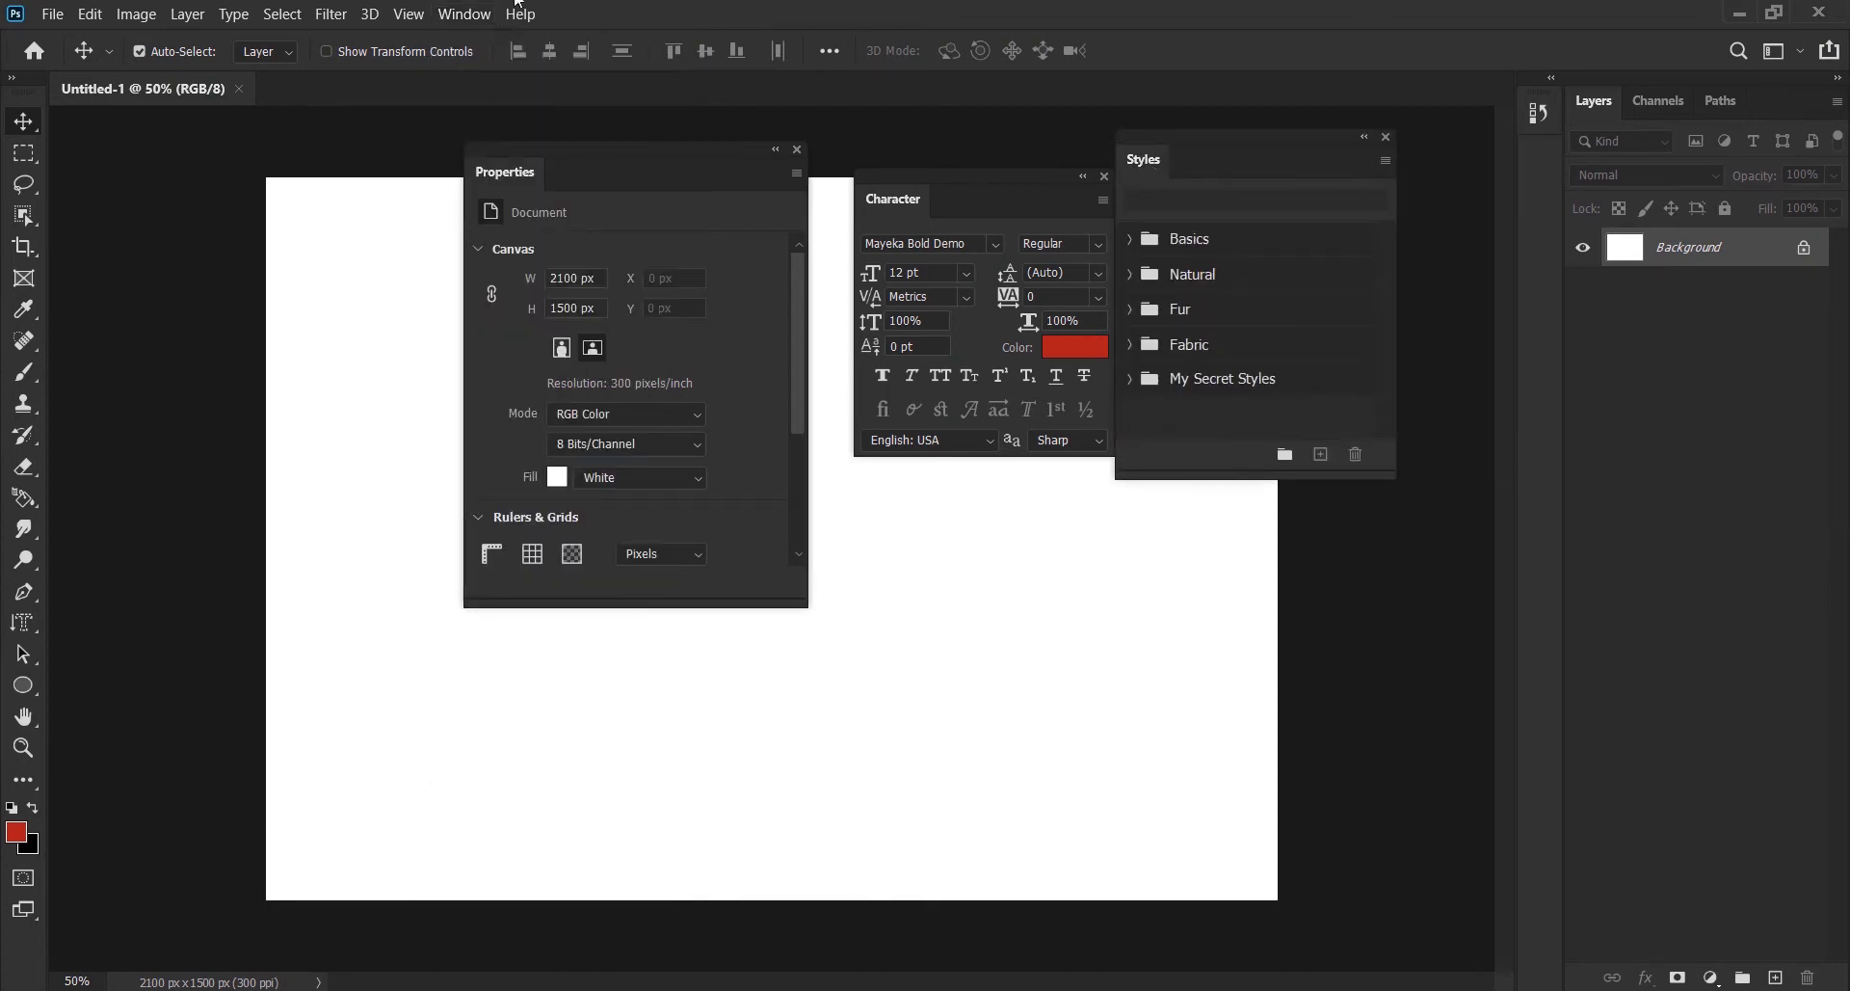
left_click(448, 13)
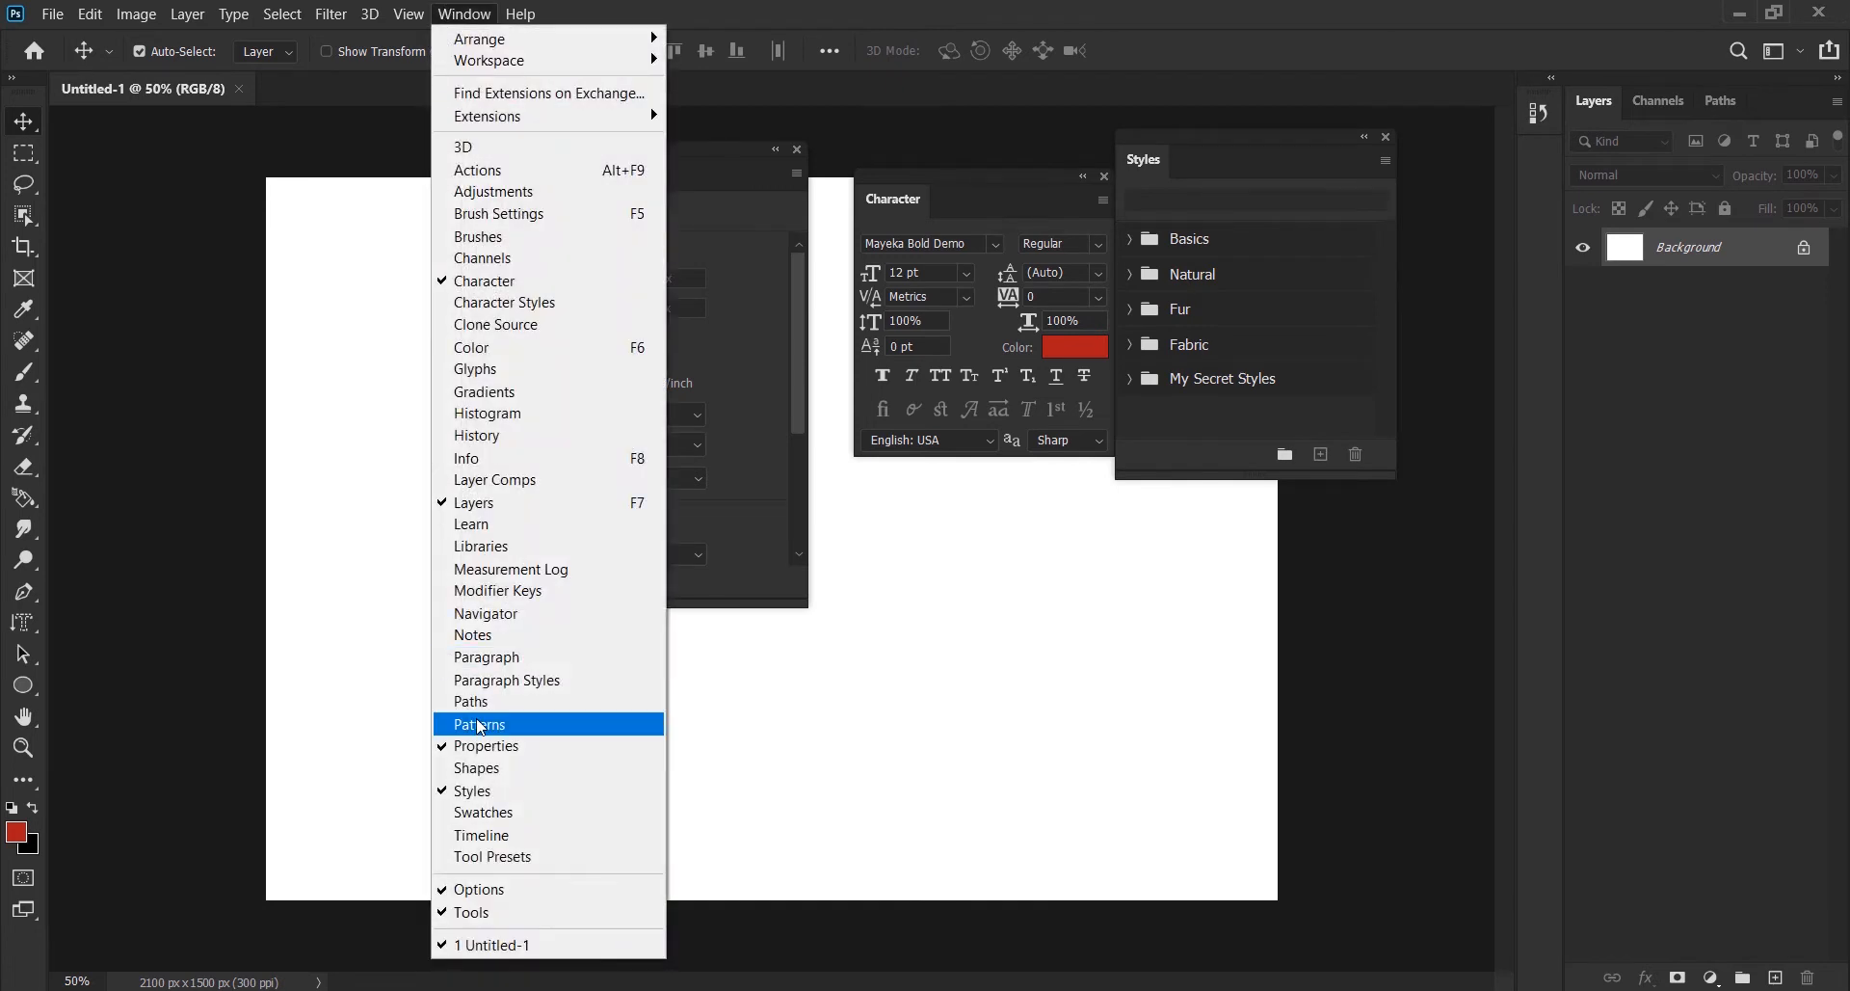
left_click(487, 811)
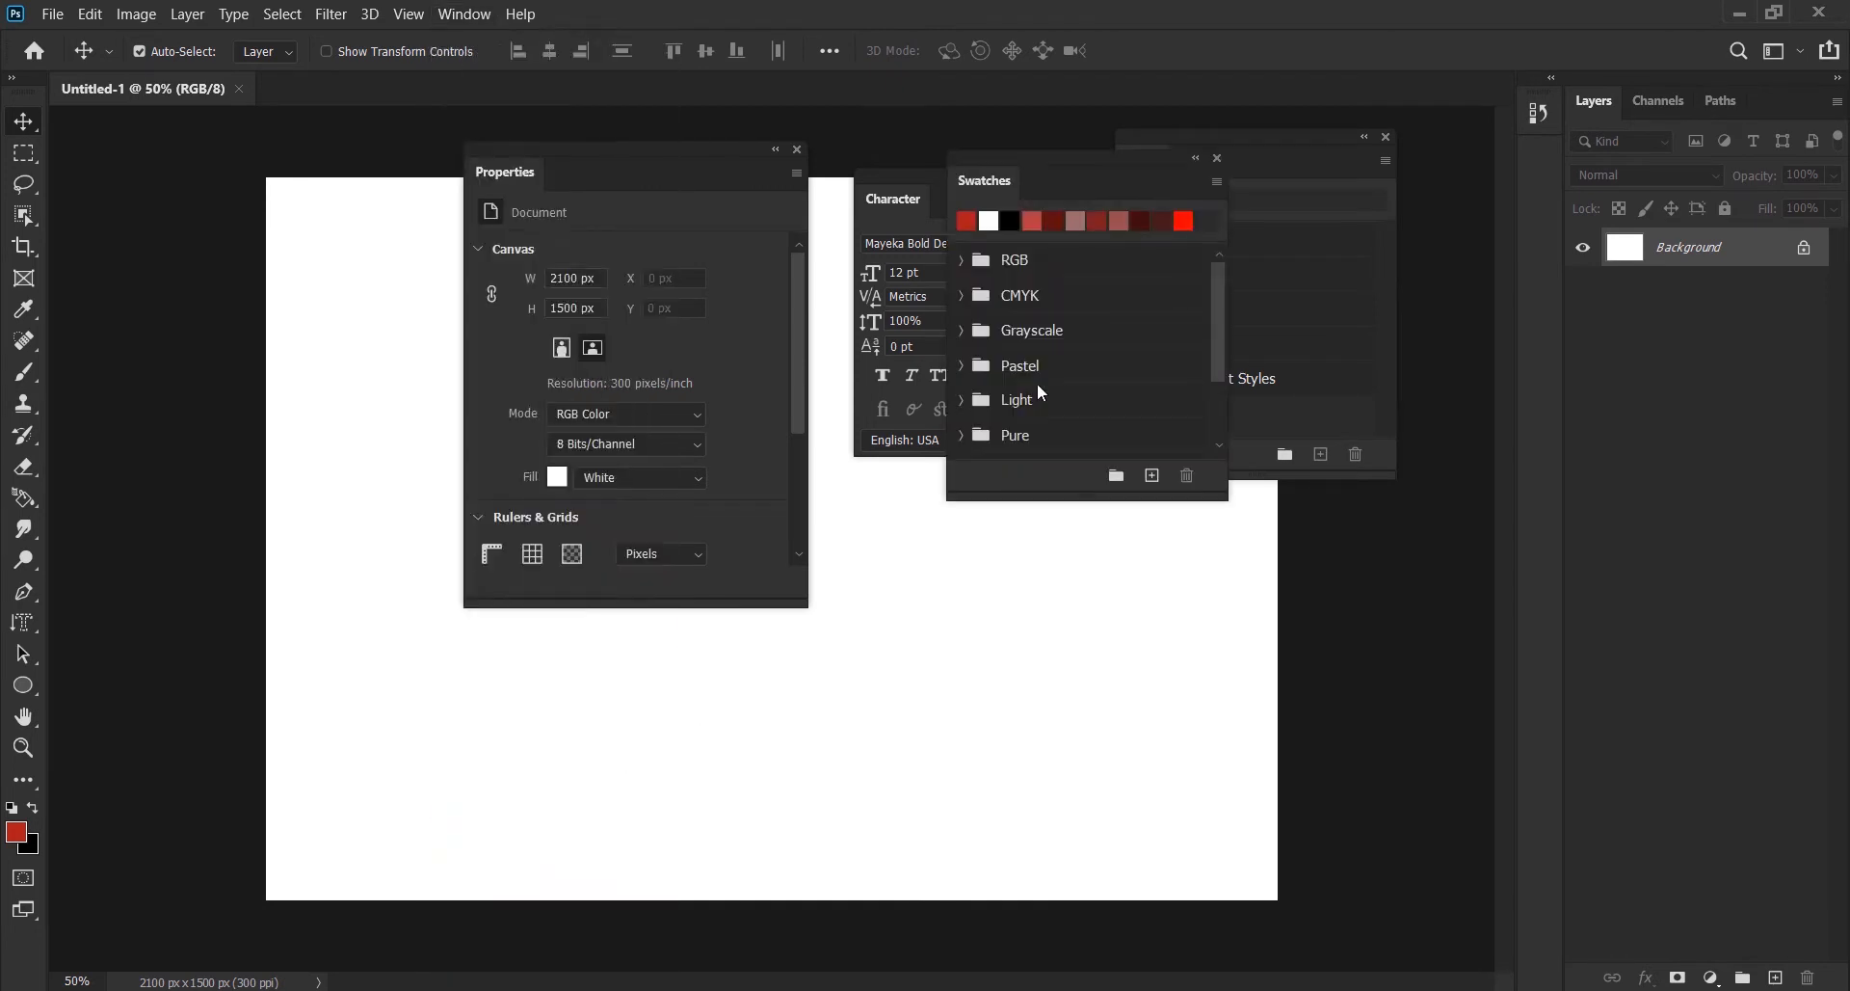
left_click_drag(1058, 194, 1031, 583)
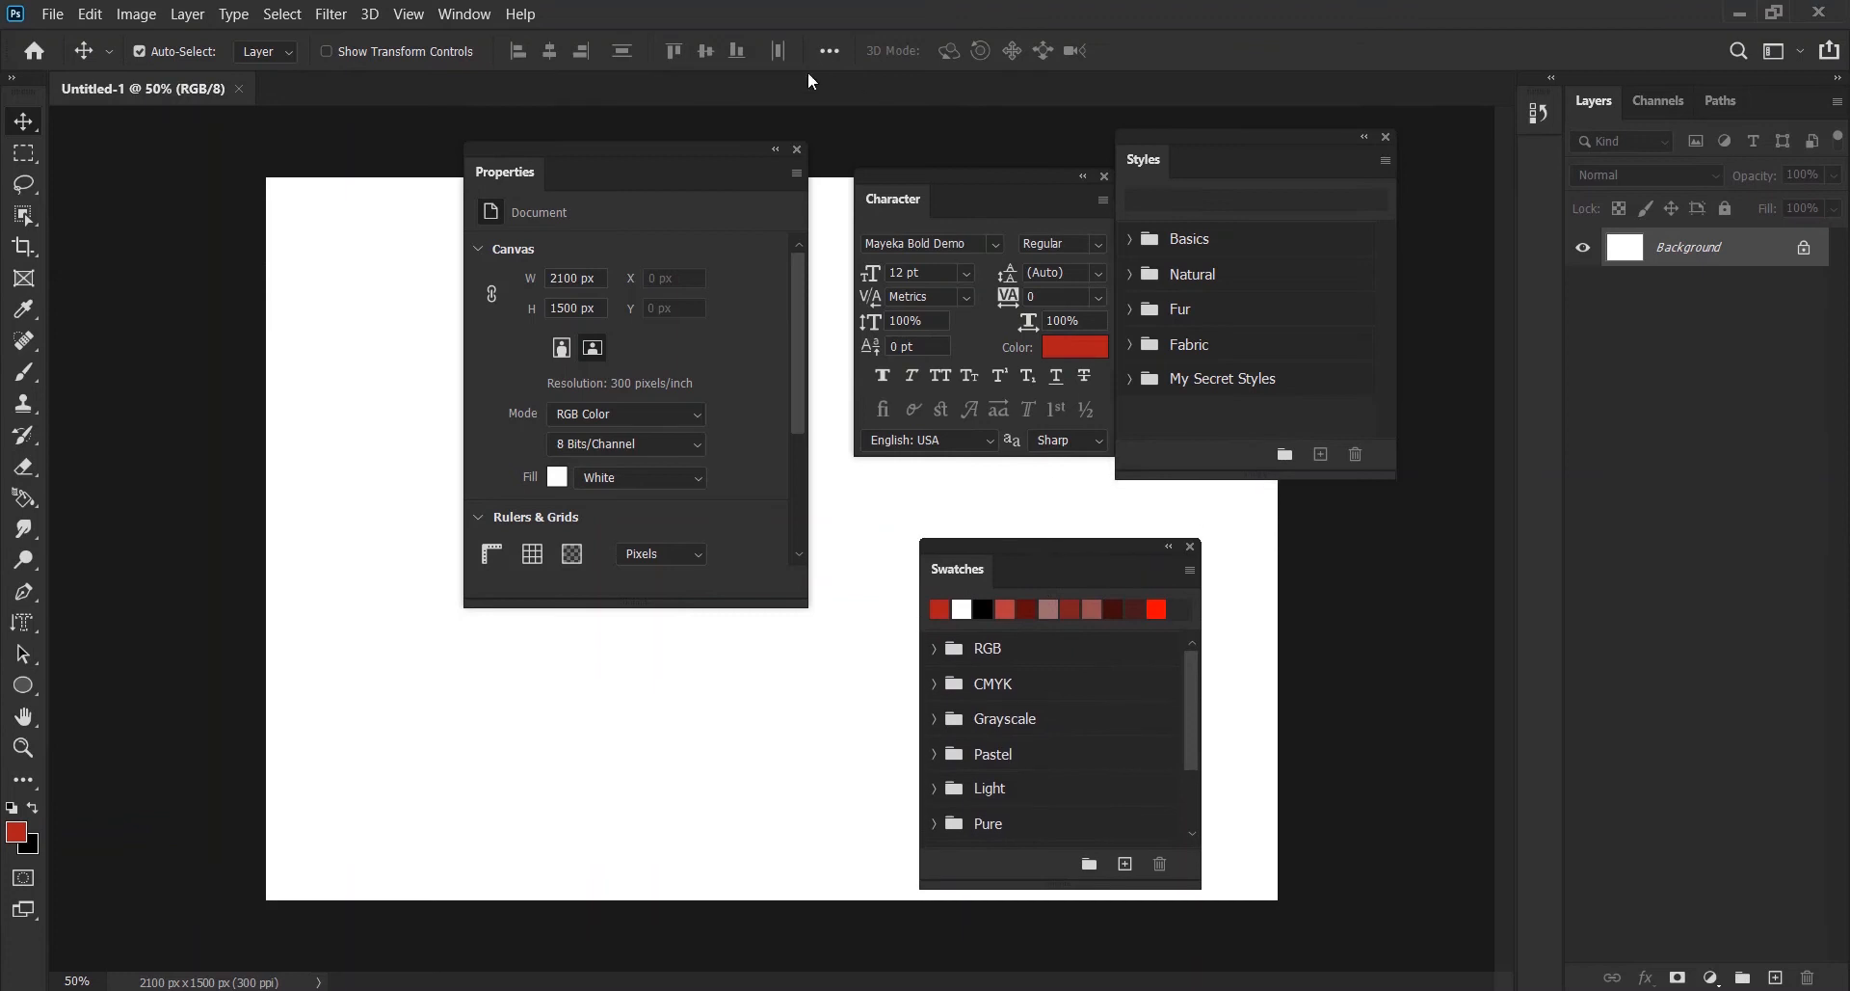
left_click(476, 13)
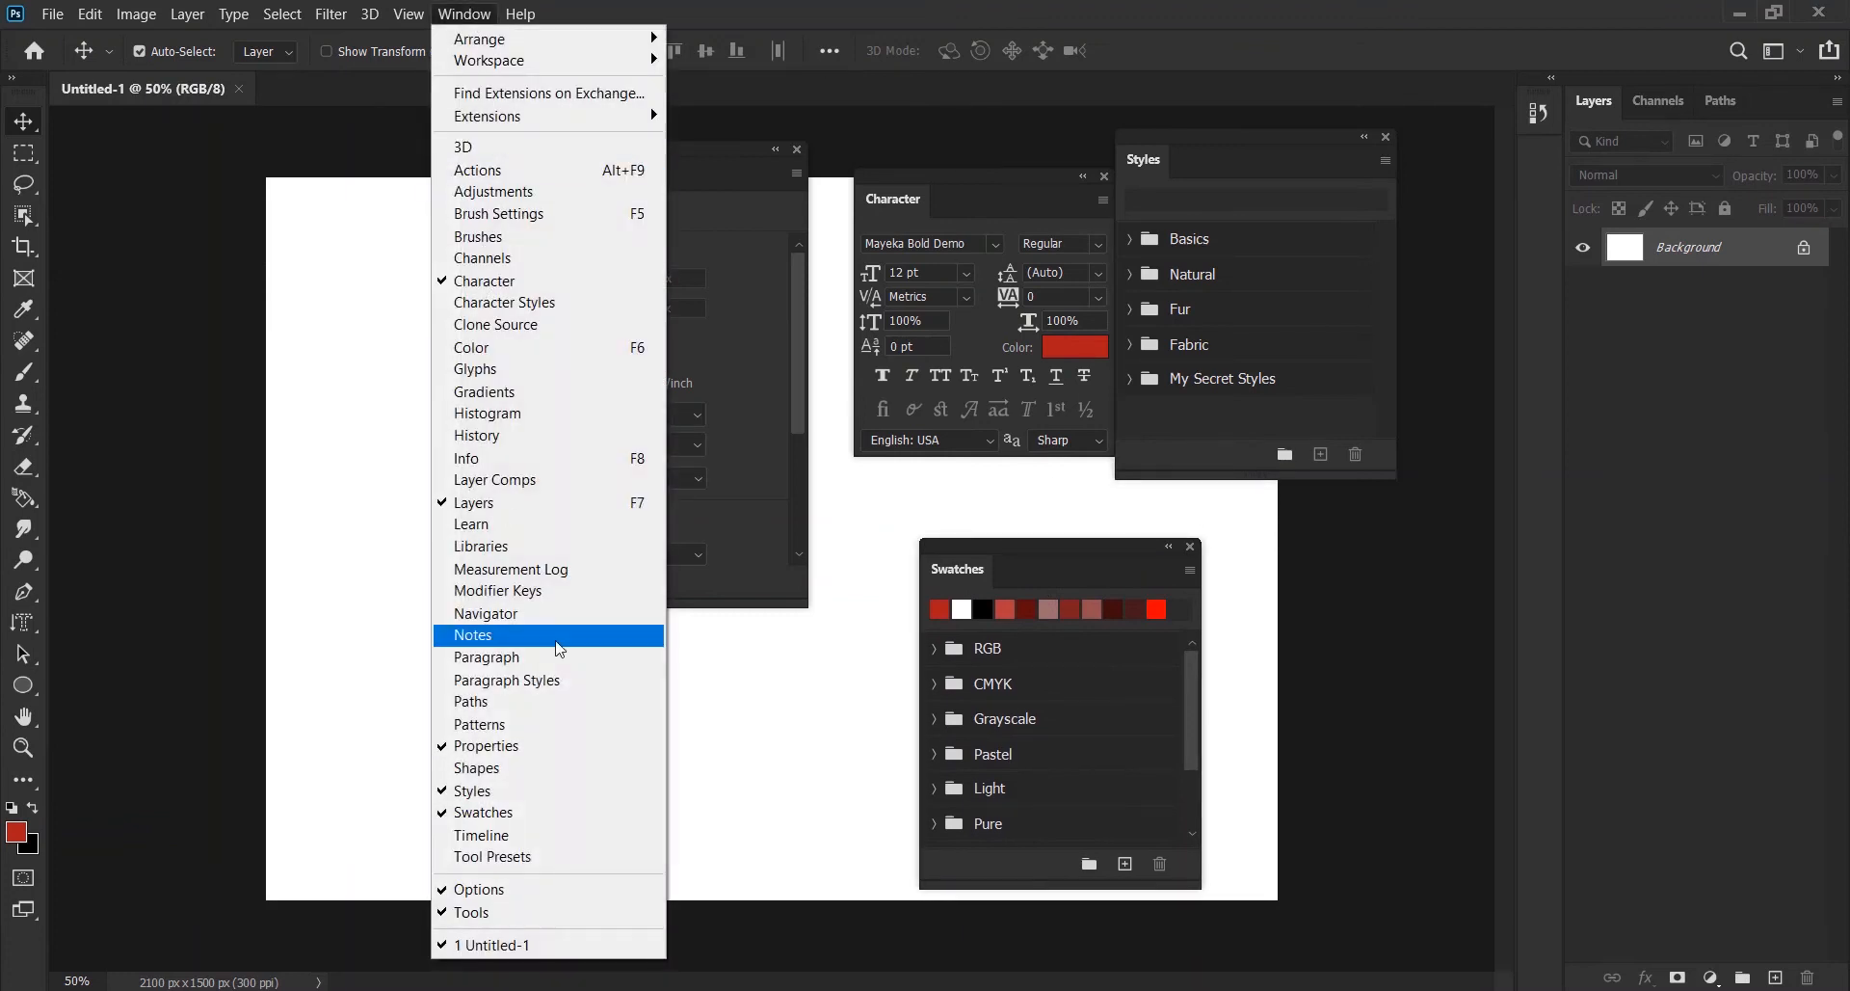
left_click(542, 859)
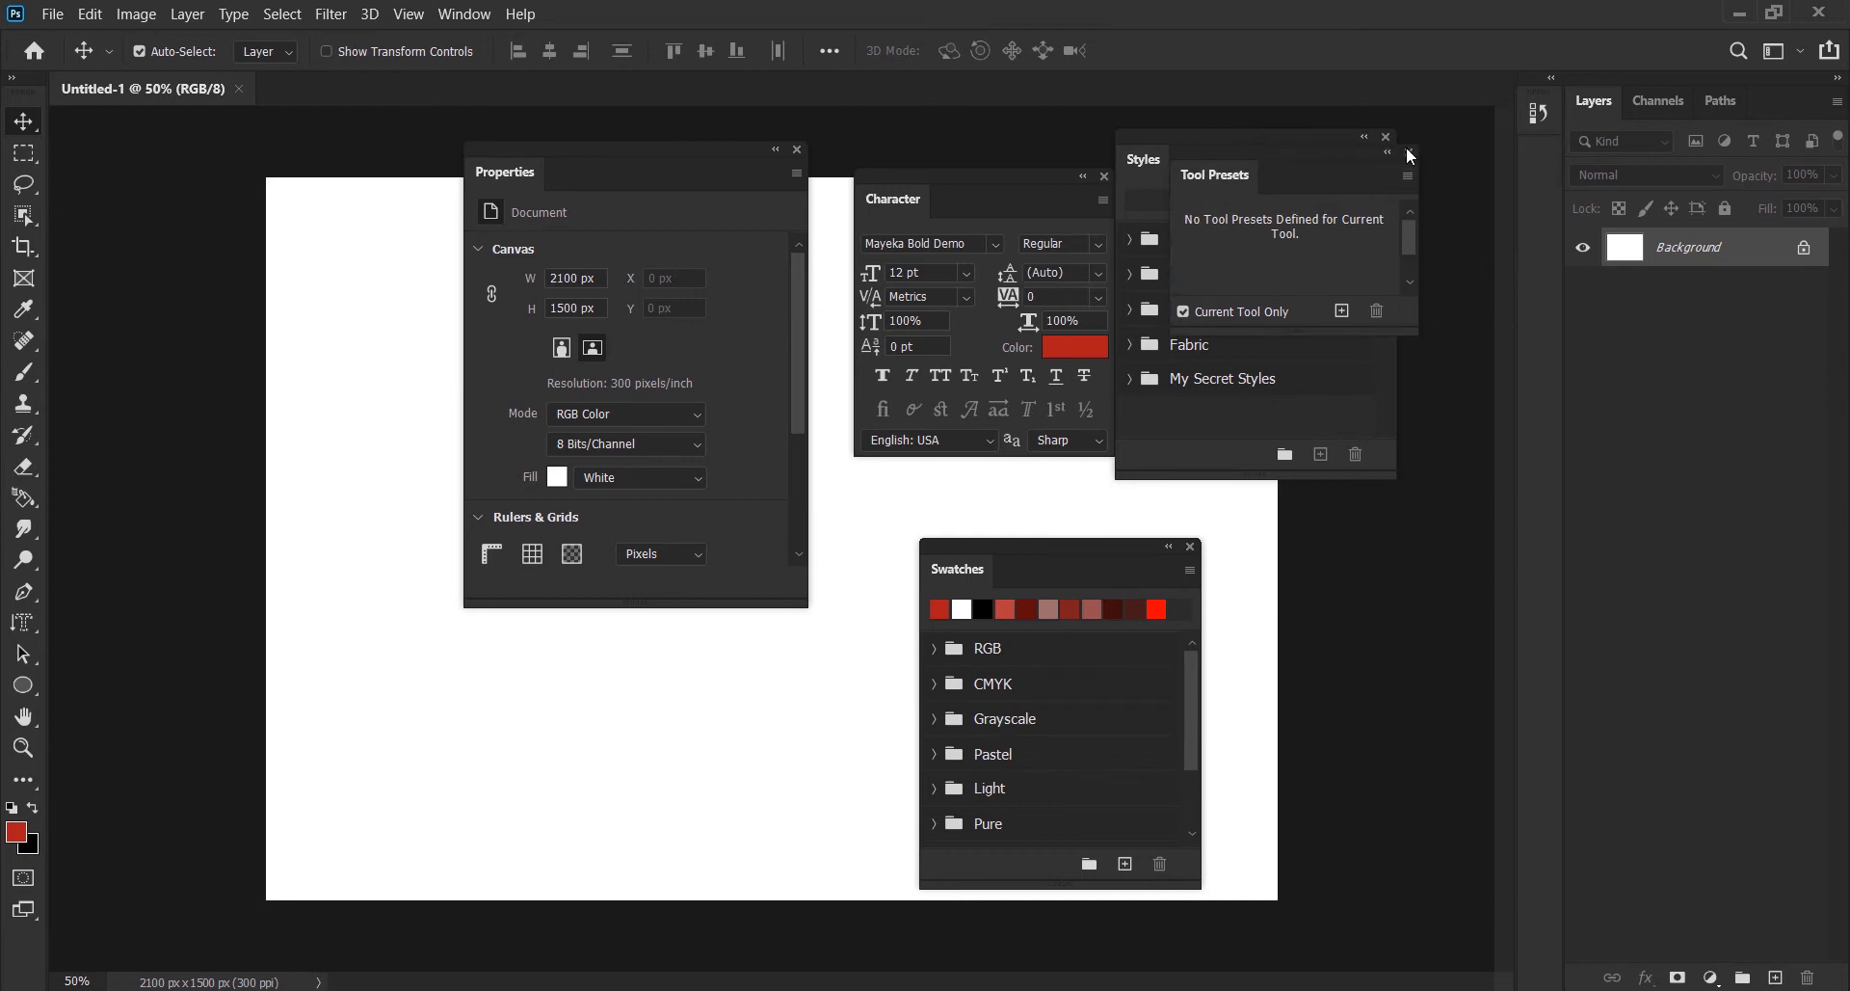
left_click(1414, 146)
left_click(469, 14)
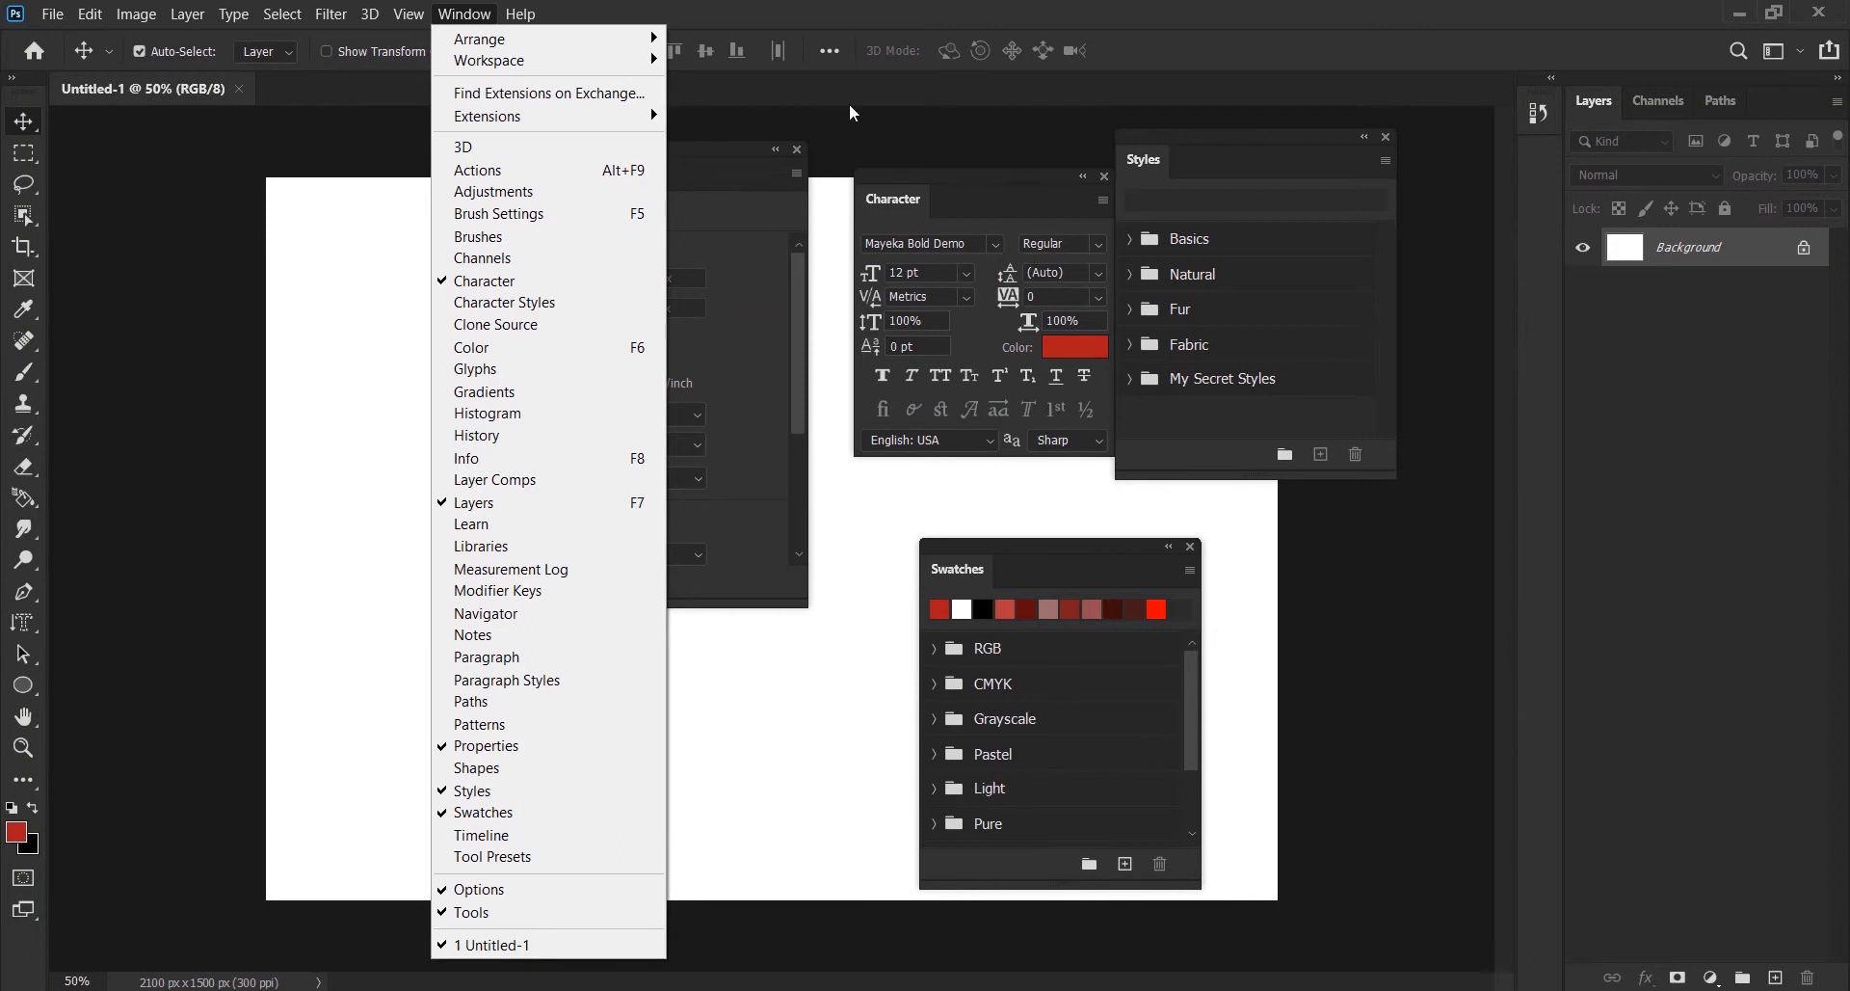
left_click(869, 57)
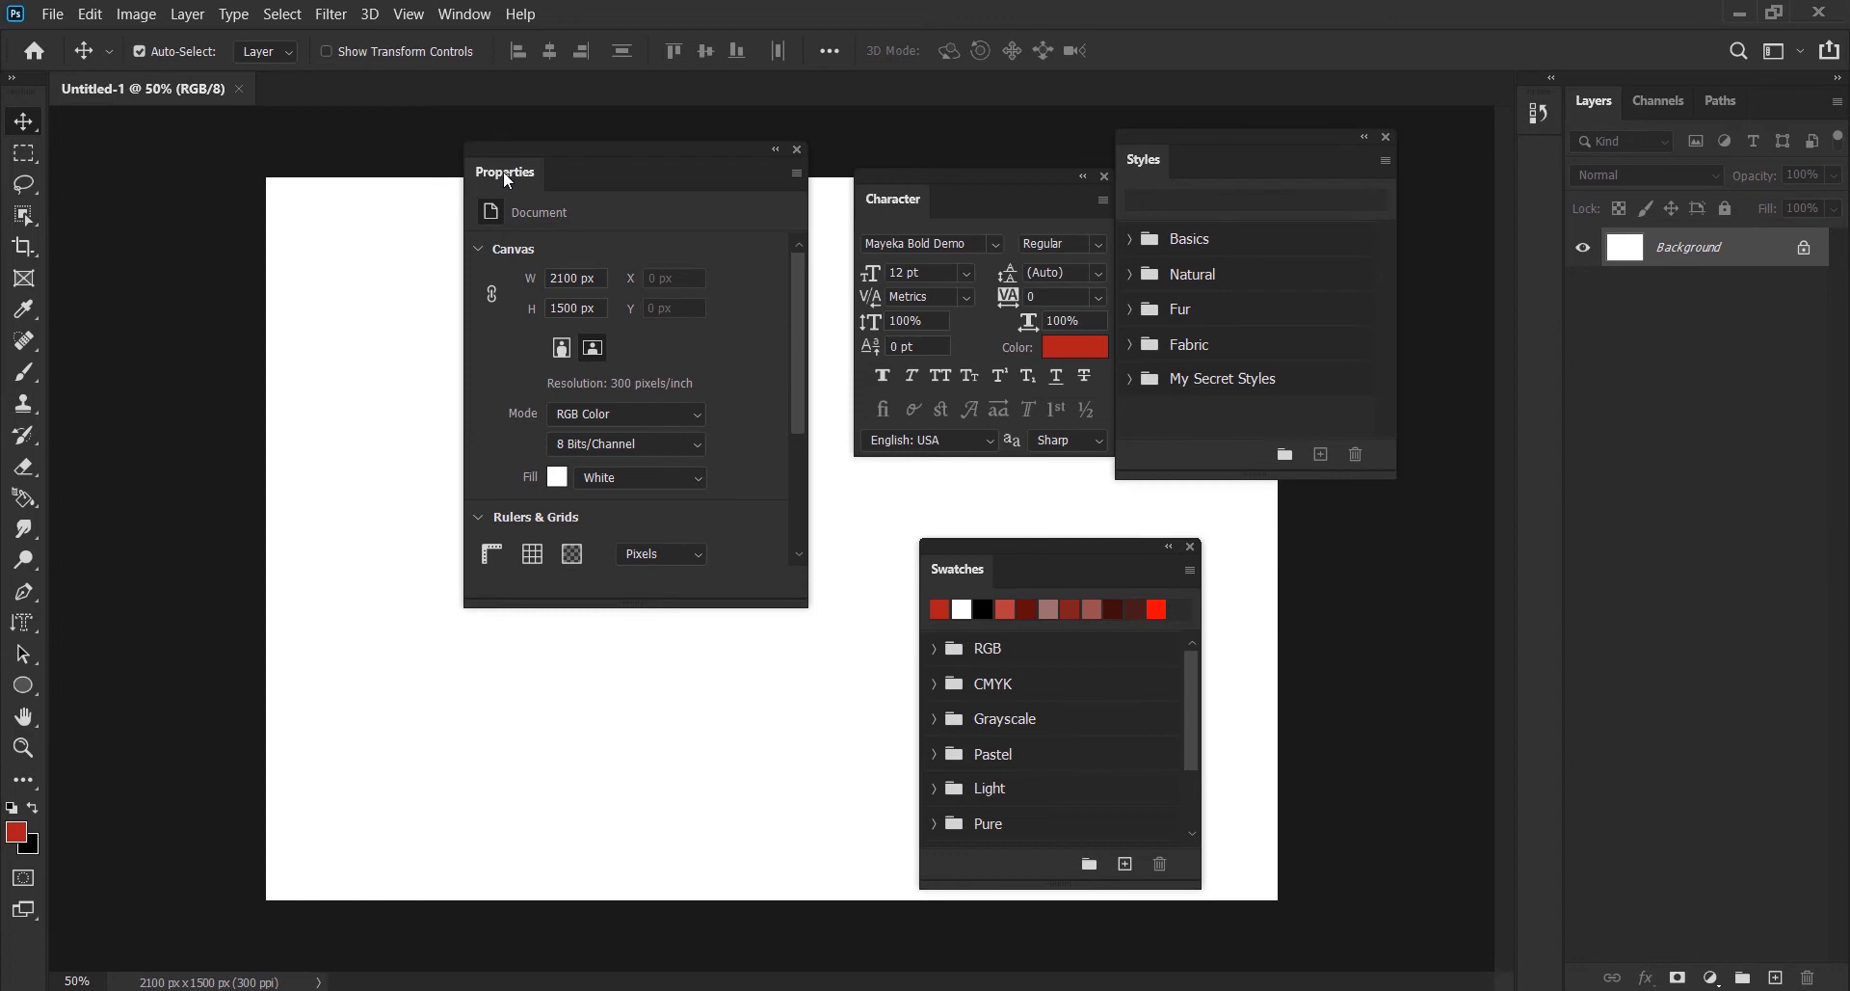
Step: Dock Properties as an icon below History, collapse its Canvas, Rulers & Grids, Guides and Quick Actions sections, and minimize it back to its icon
left_click_drag(503, 173, 1535, 129)
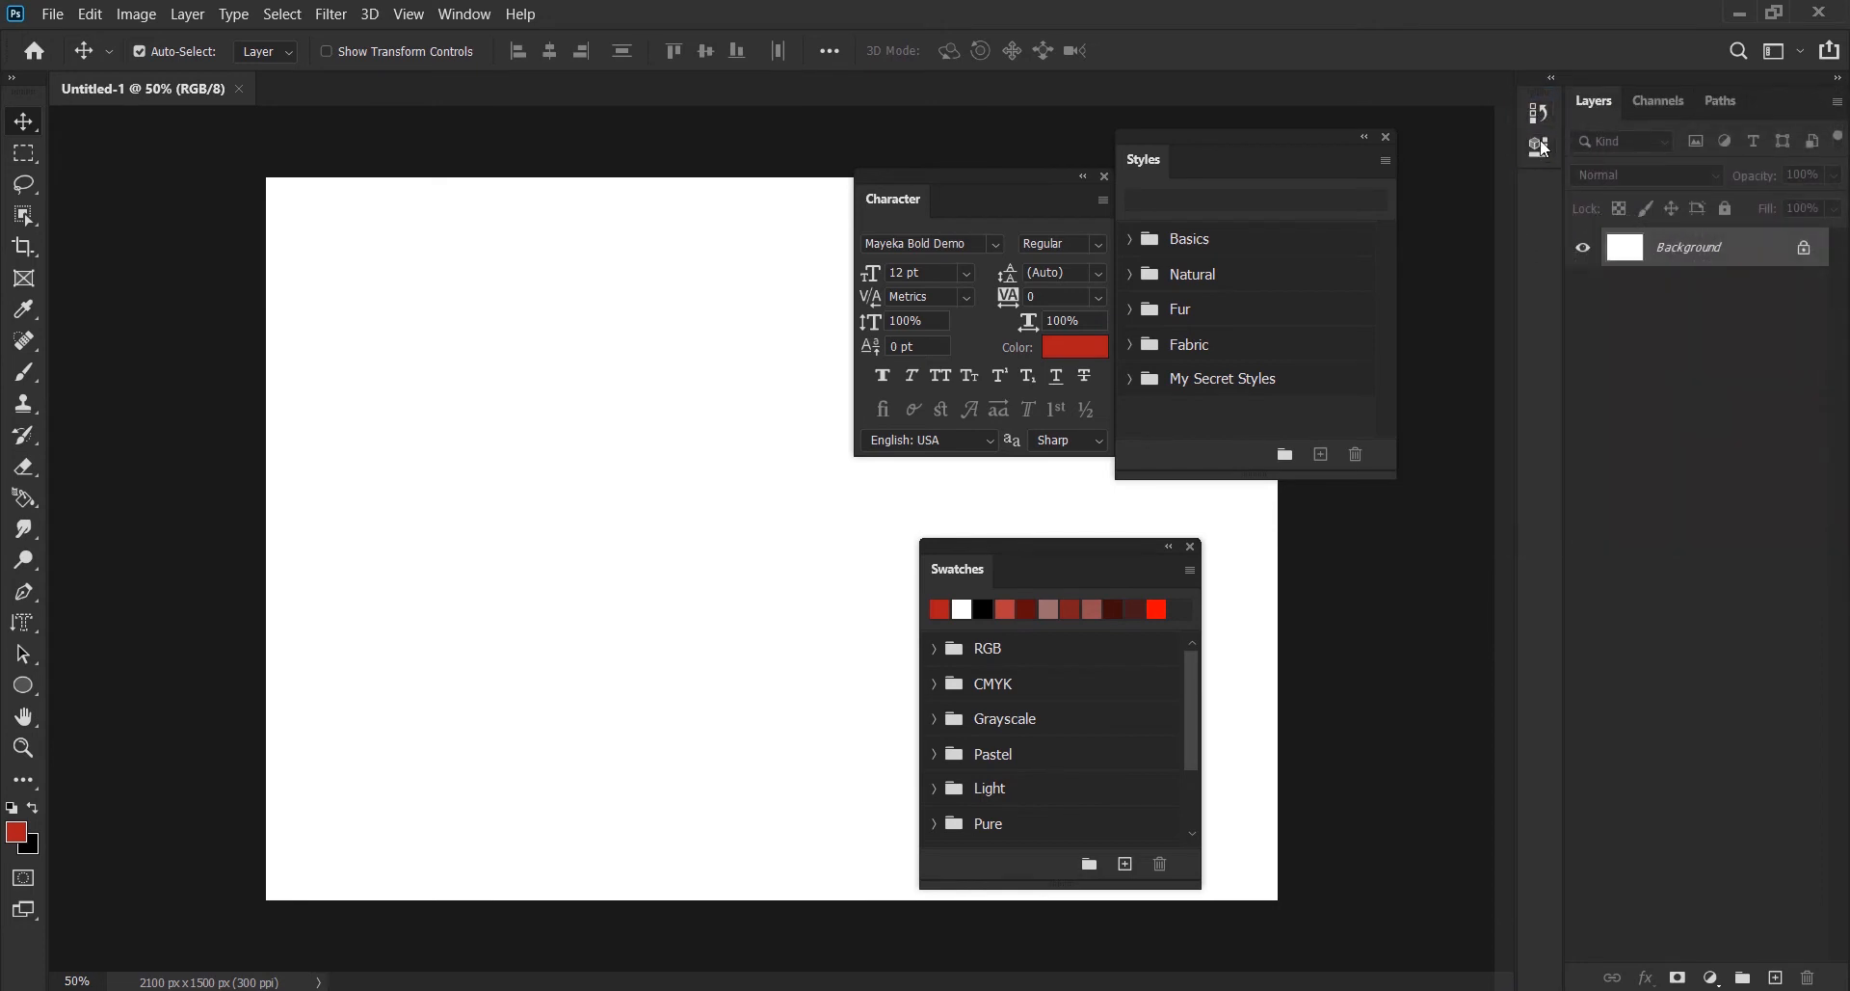
left_click(1540, 146)
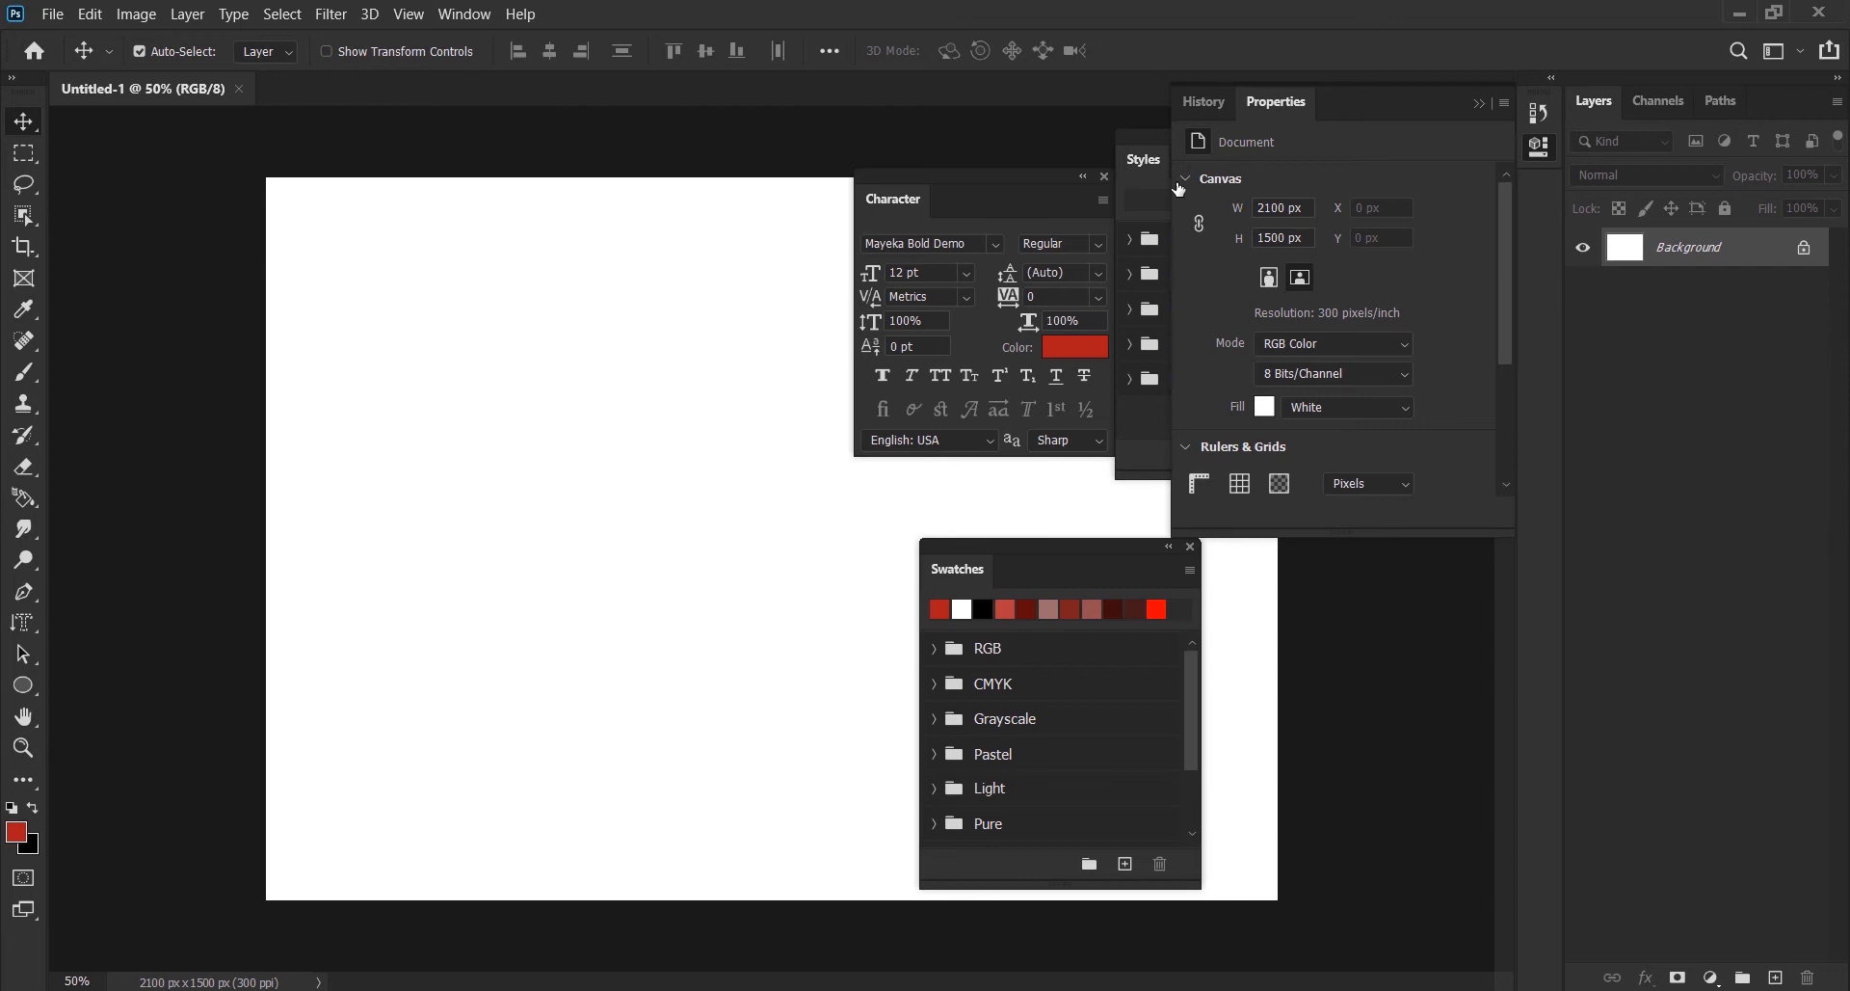
left_click(1180, 185)
left_click(1187, 218)
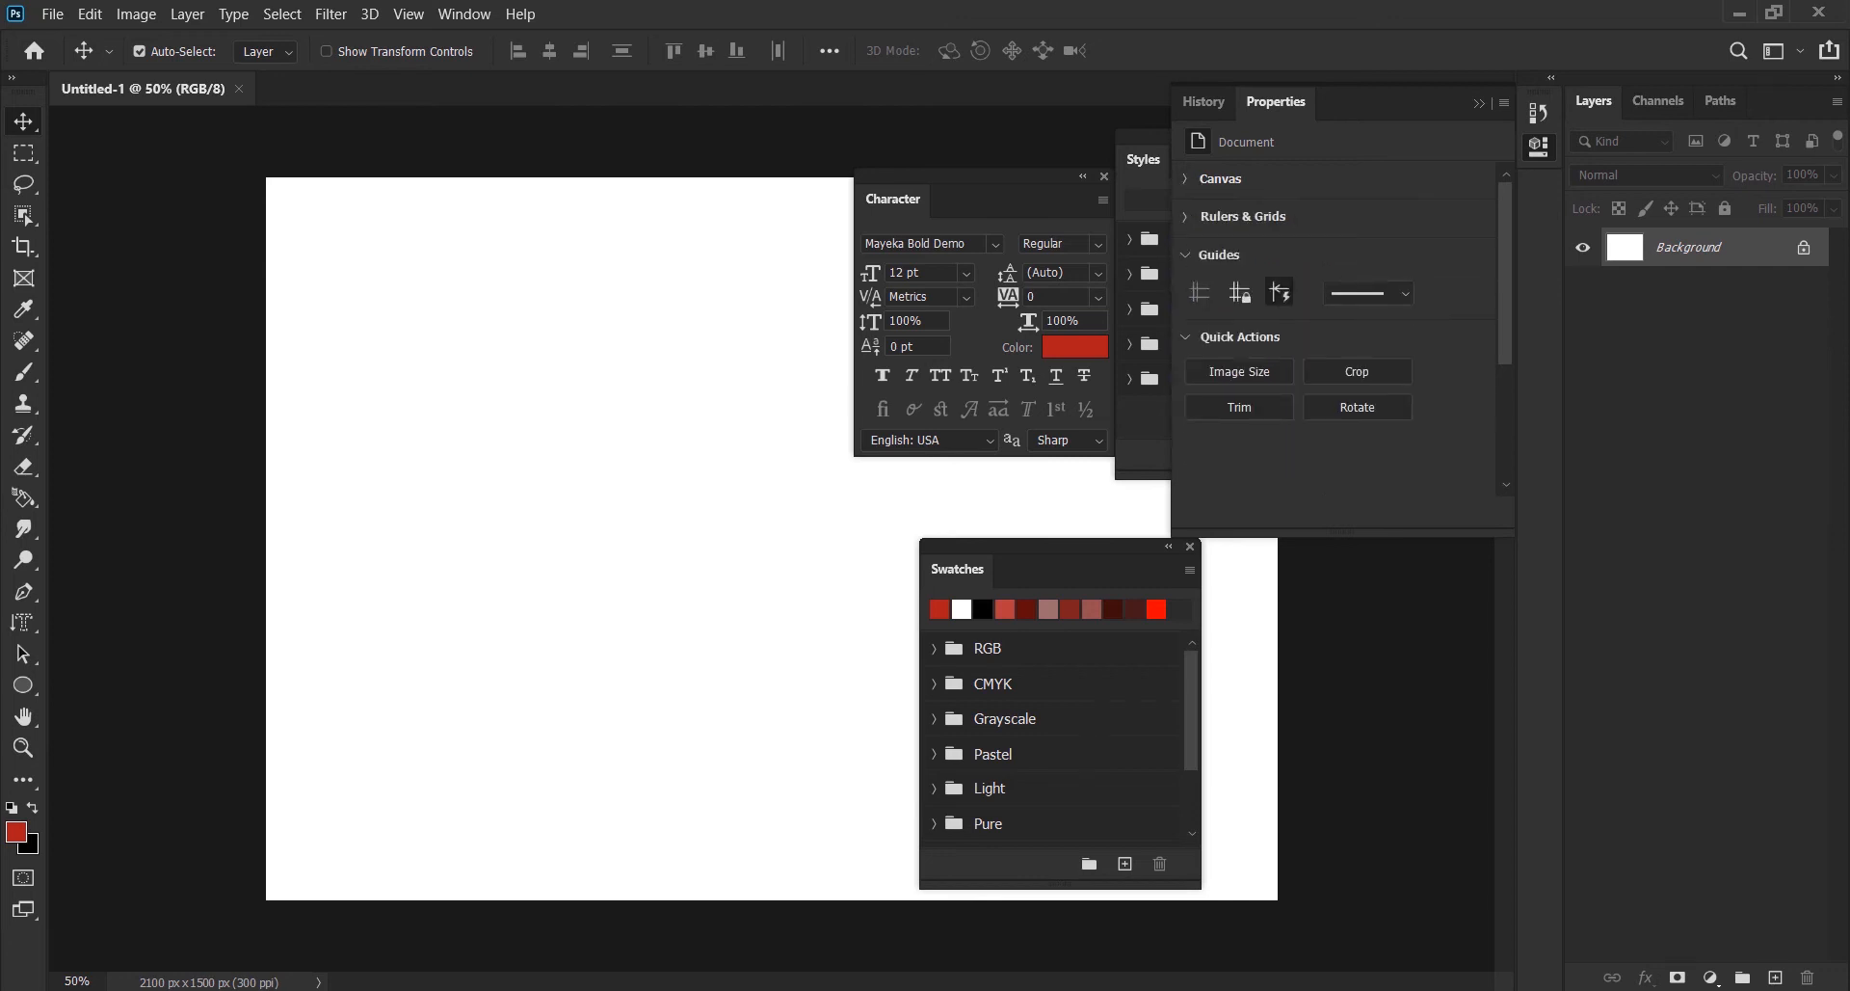
left_click(1188, 256)
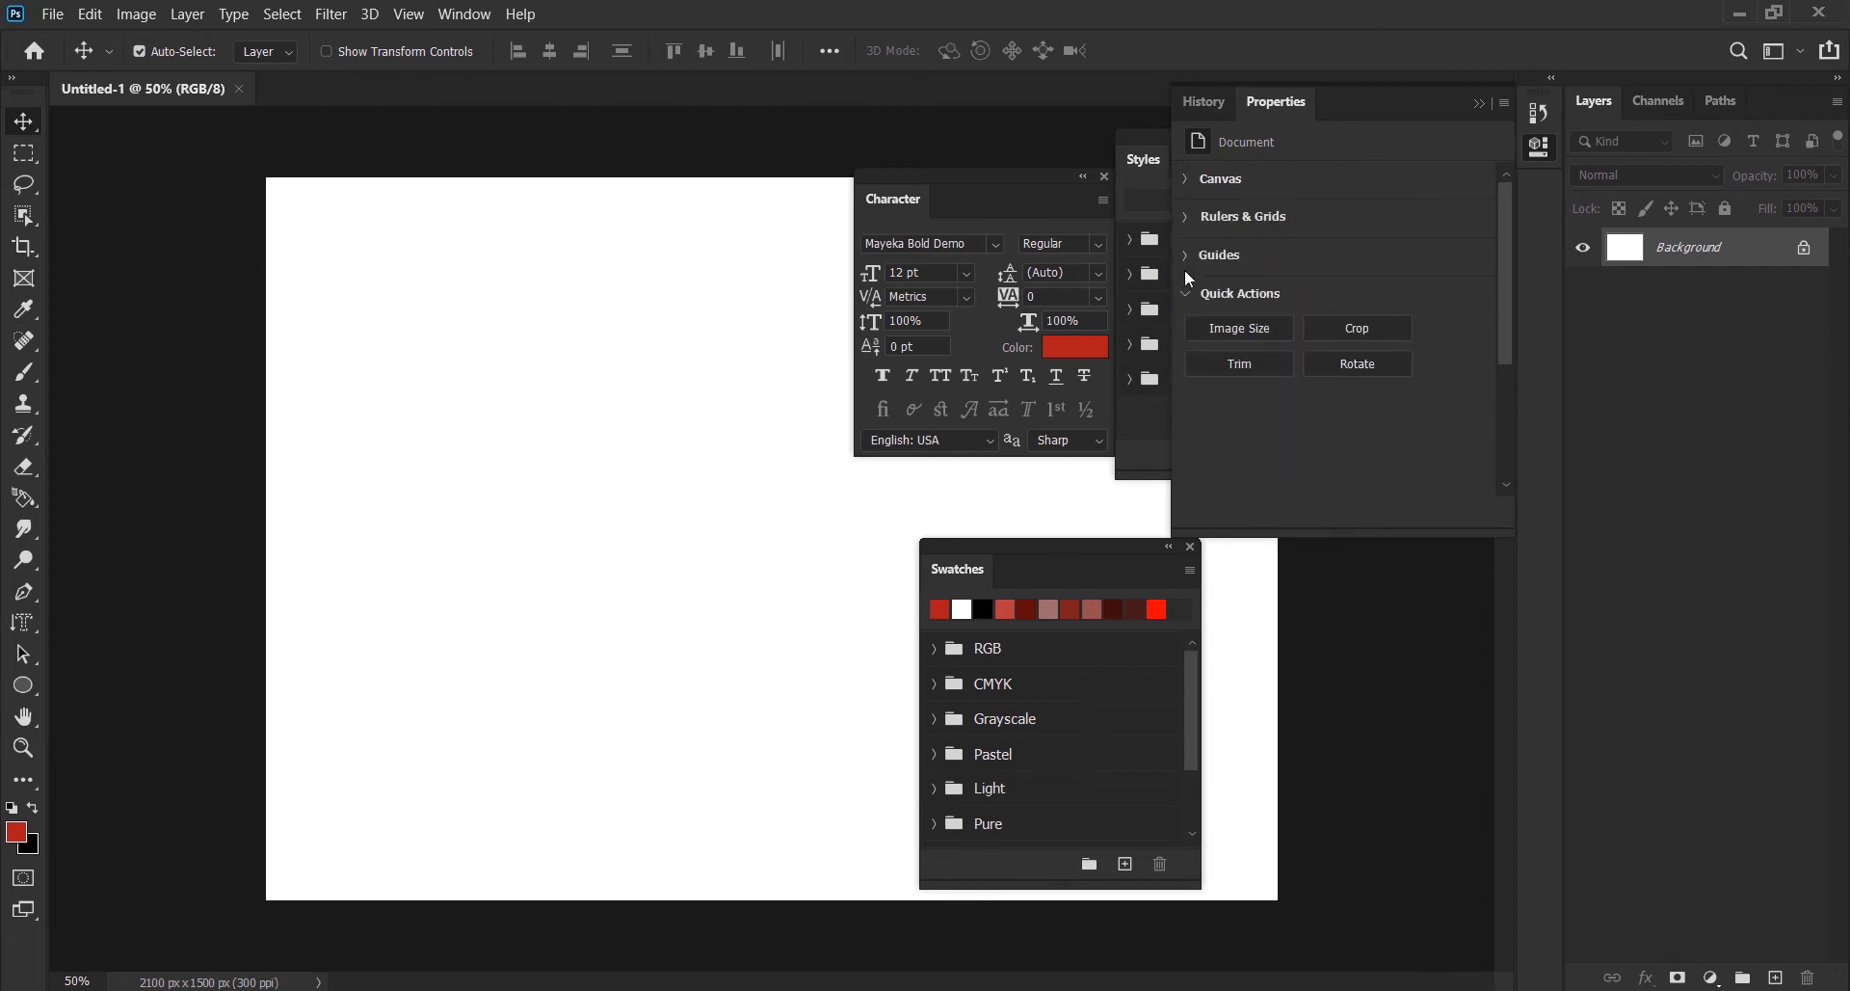
left_click(1181, 299)
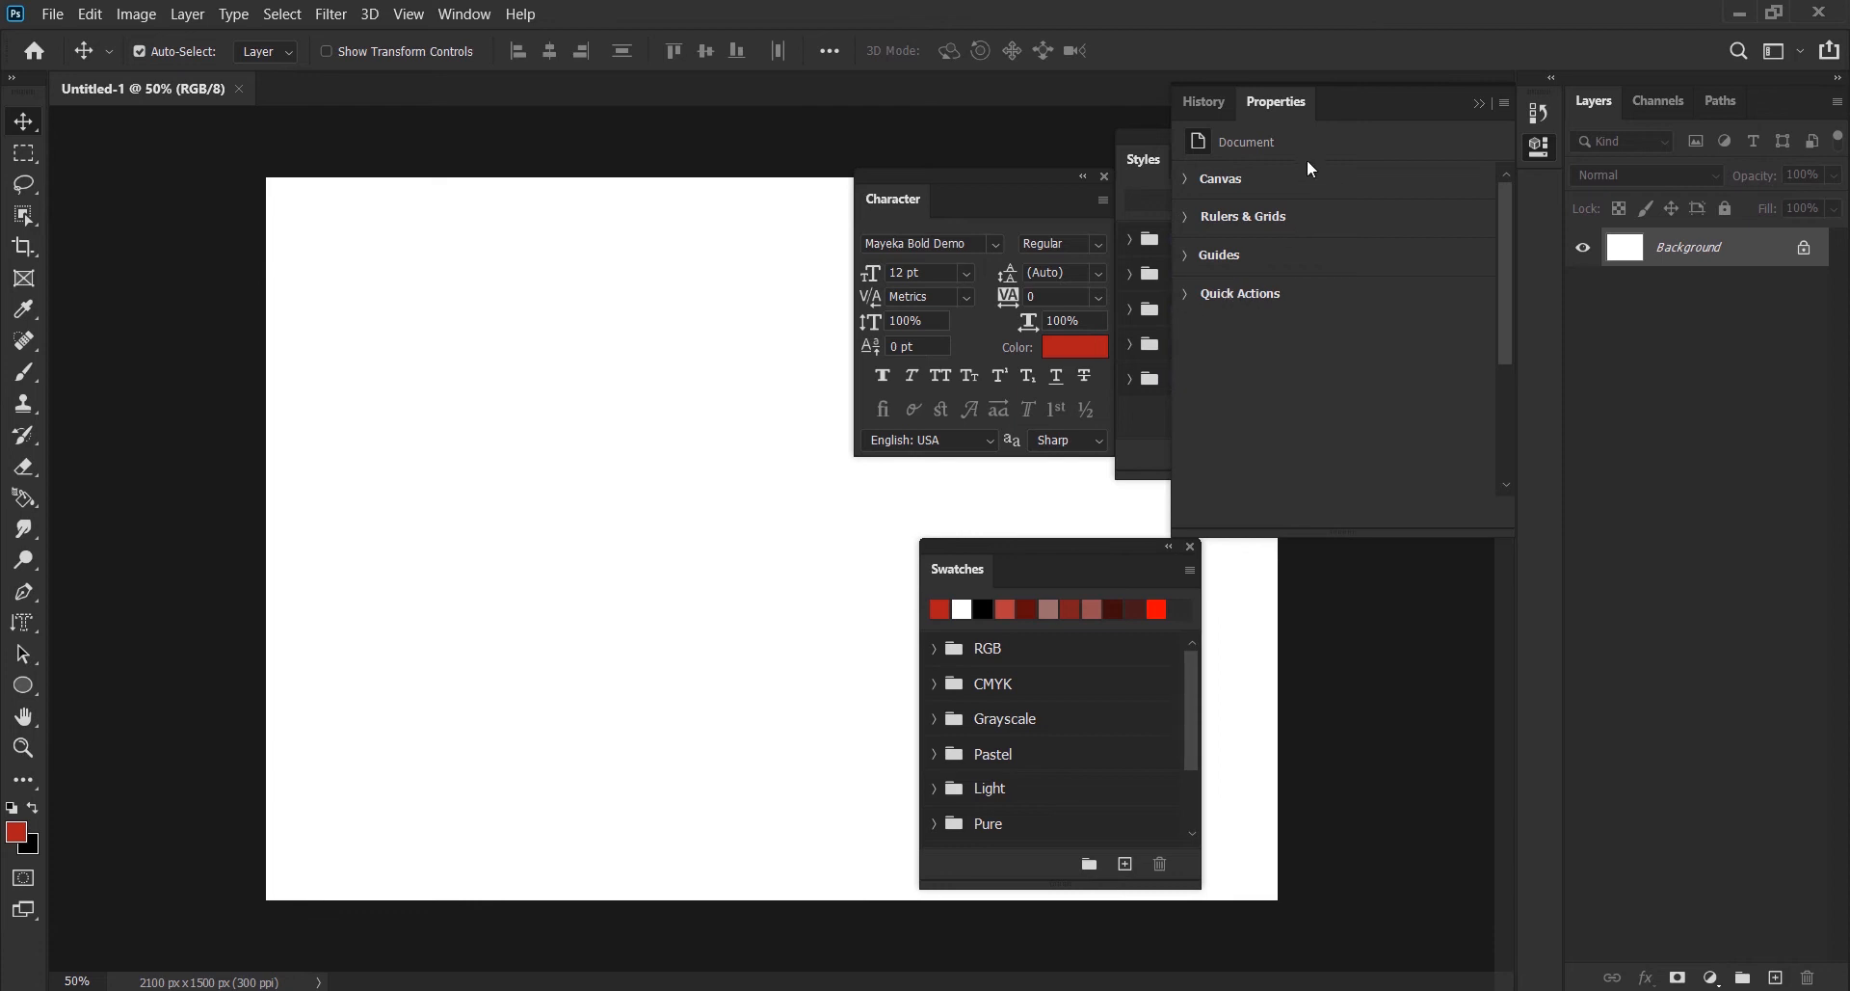
left_click(1480, 103)
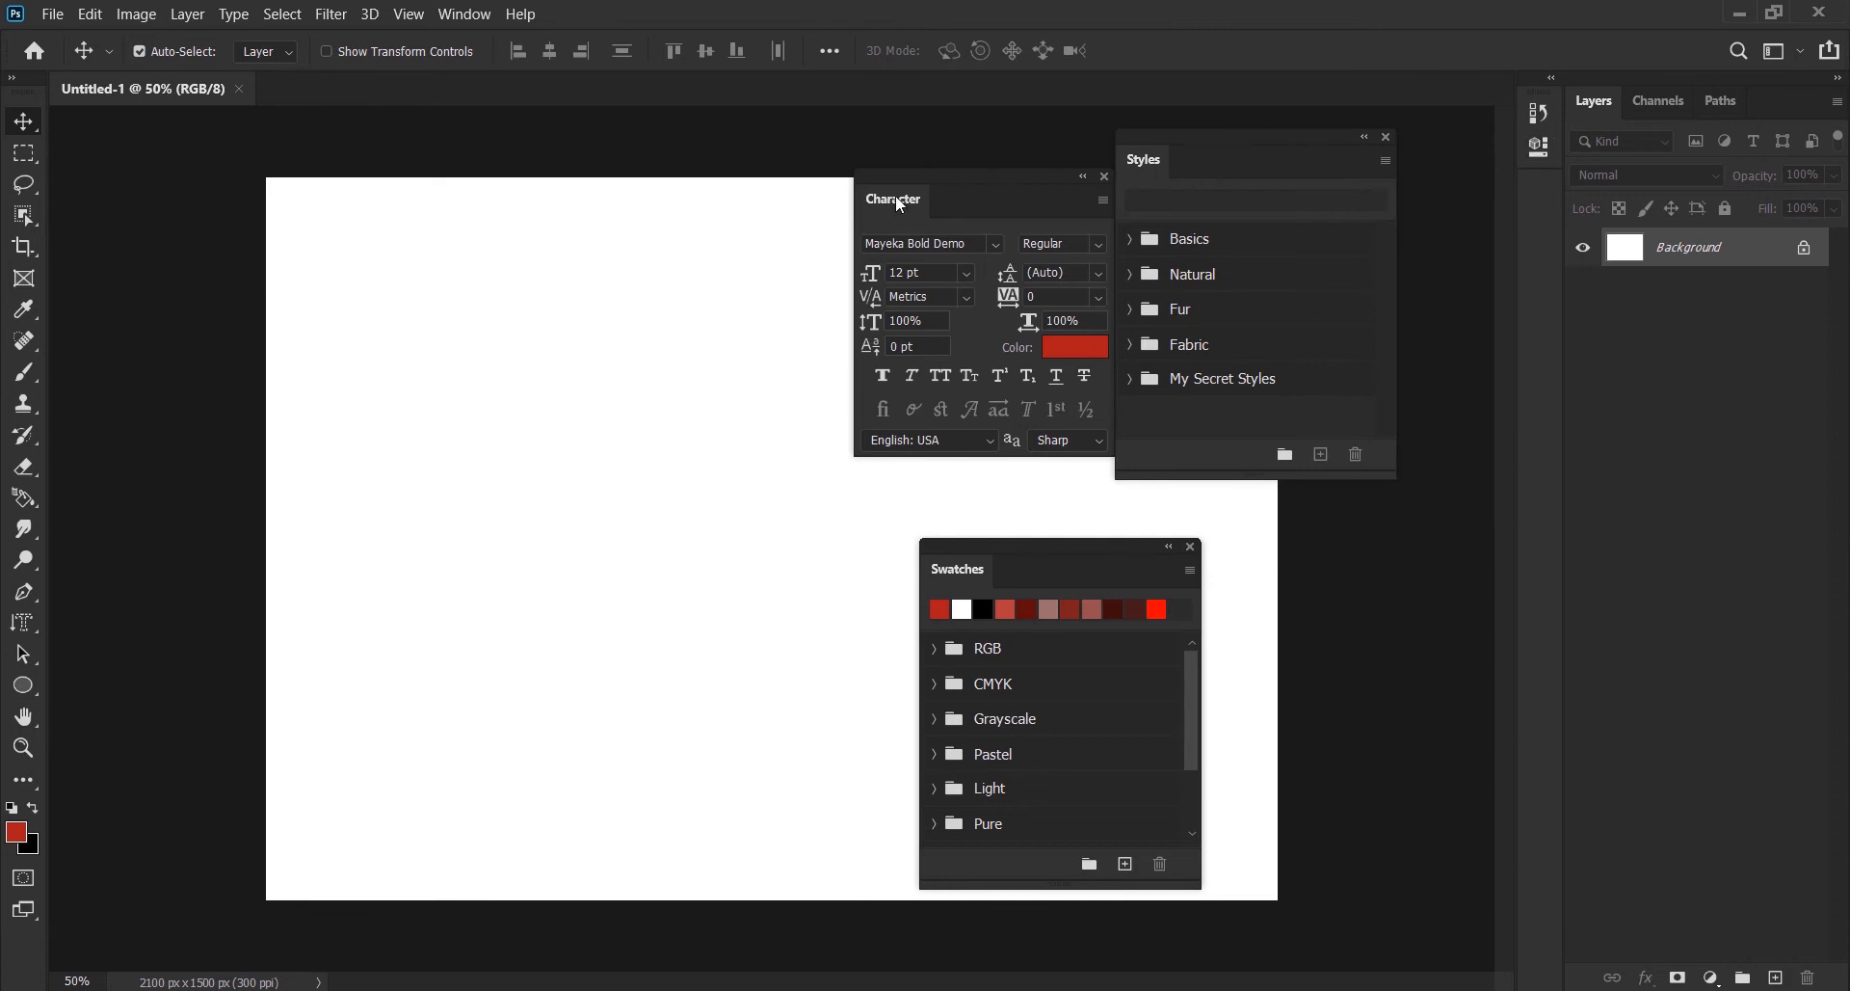
Step: Dock the Character panel above the Layers group, and group the Styles and Swatches panels with it in that order
left_click_drag(894, 199, 1598, 81)
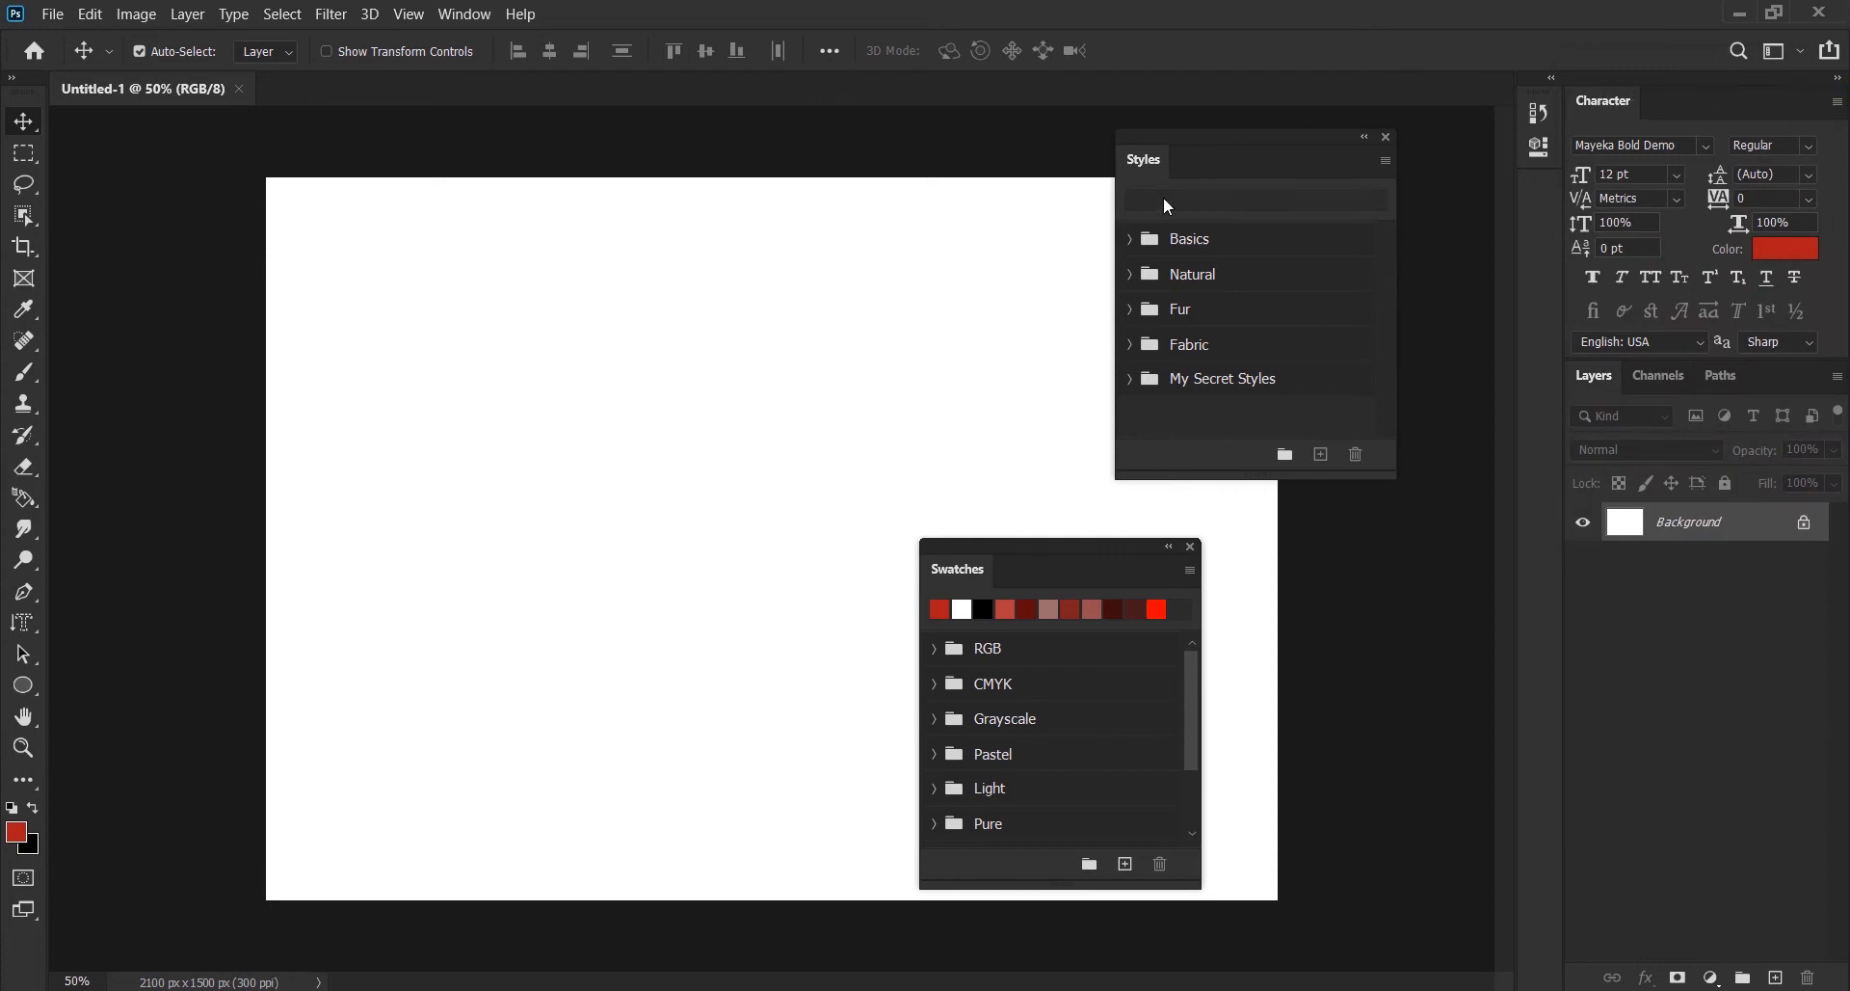
left_click_drag(1141, 163, 1662, 101)
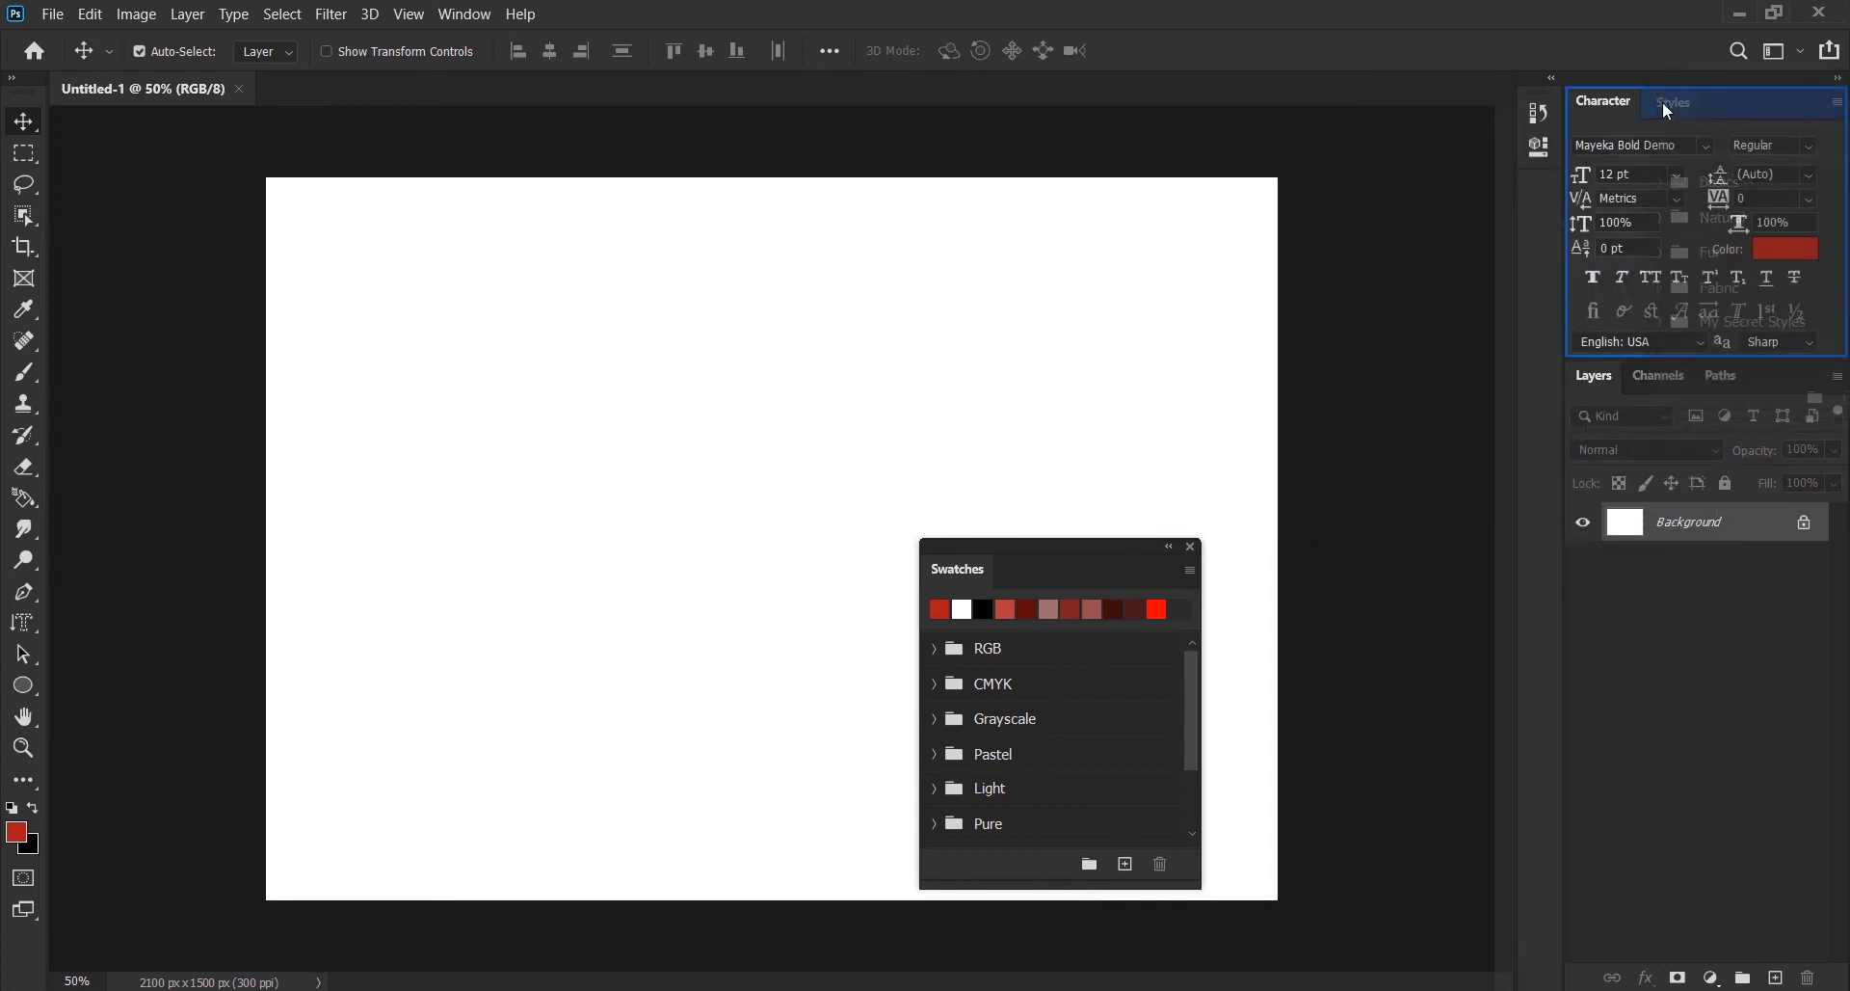
left_click_drag(1663, 101, 1663, 101)
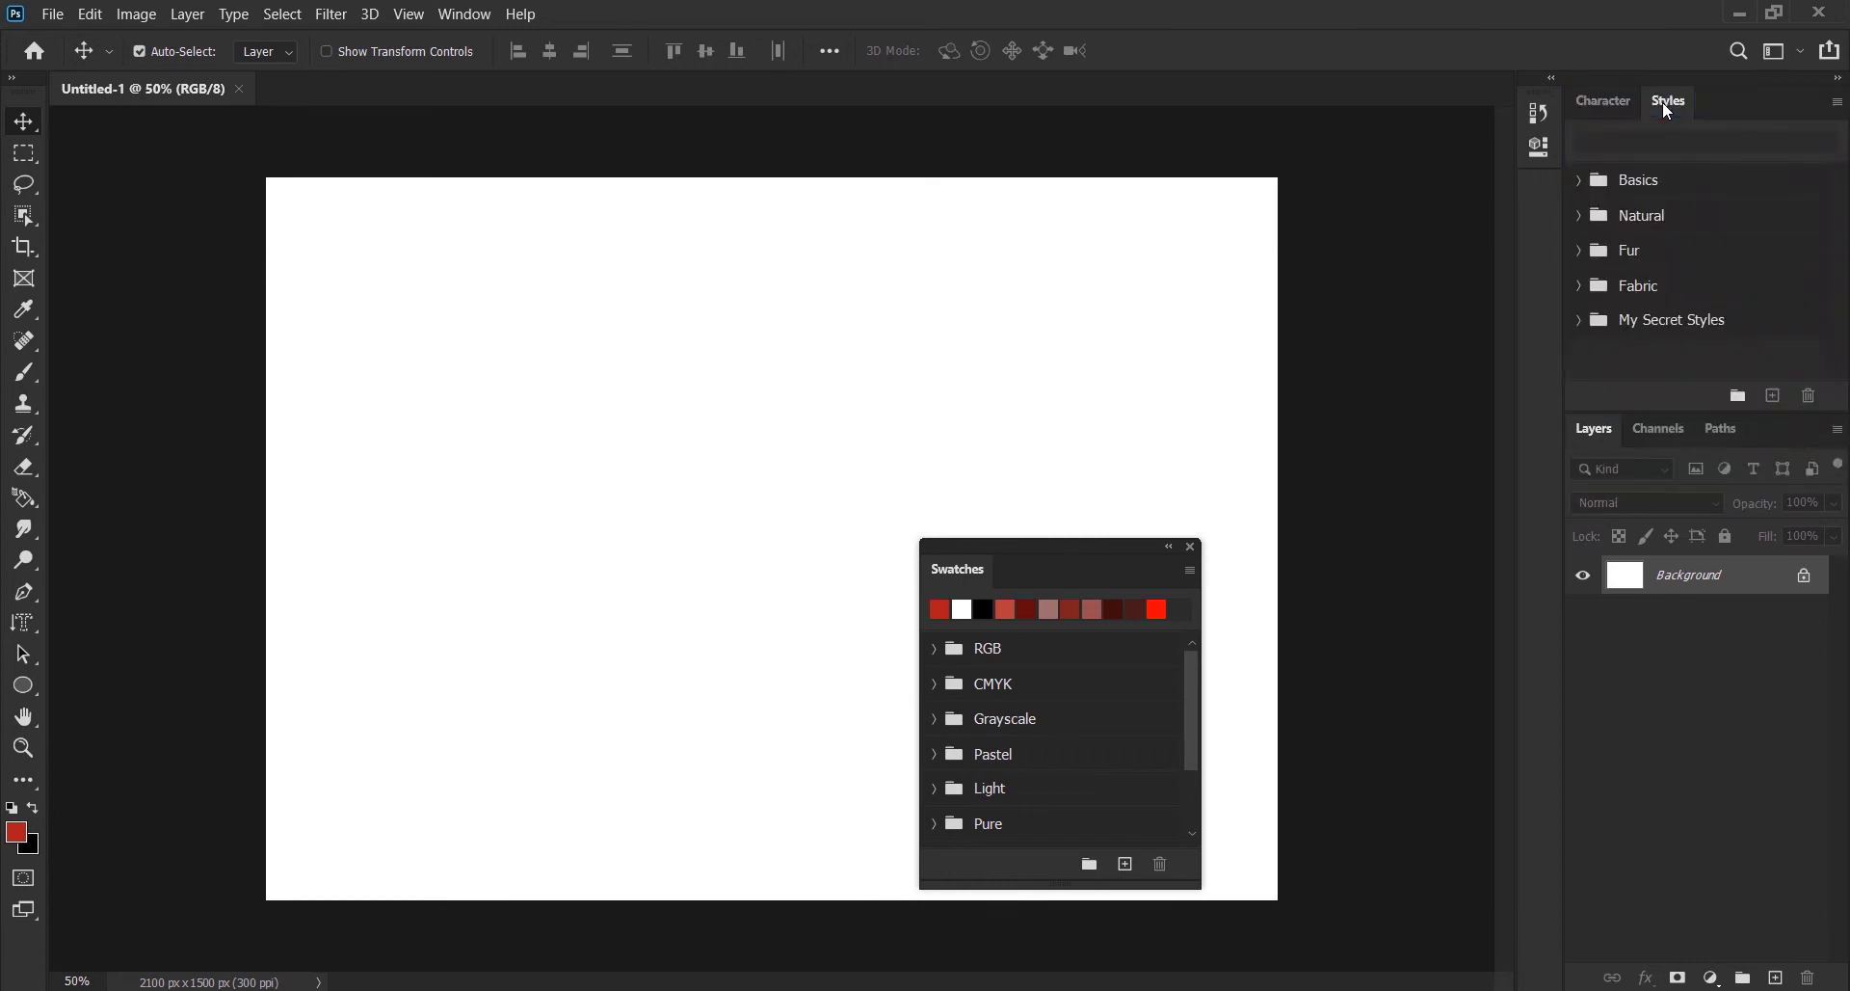
left_click_drag(957, 567, 1723, 108)
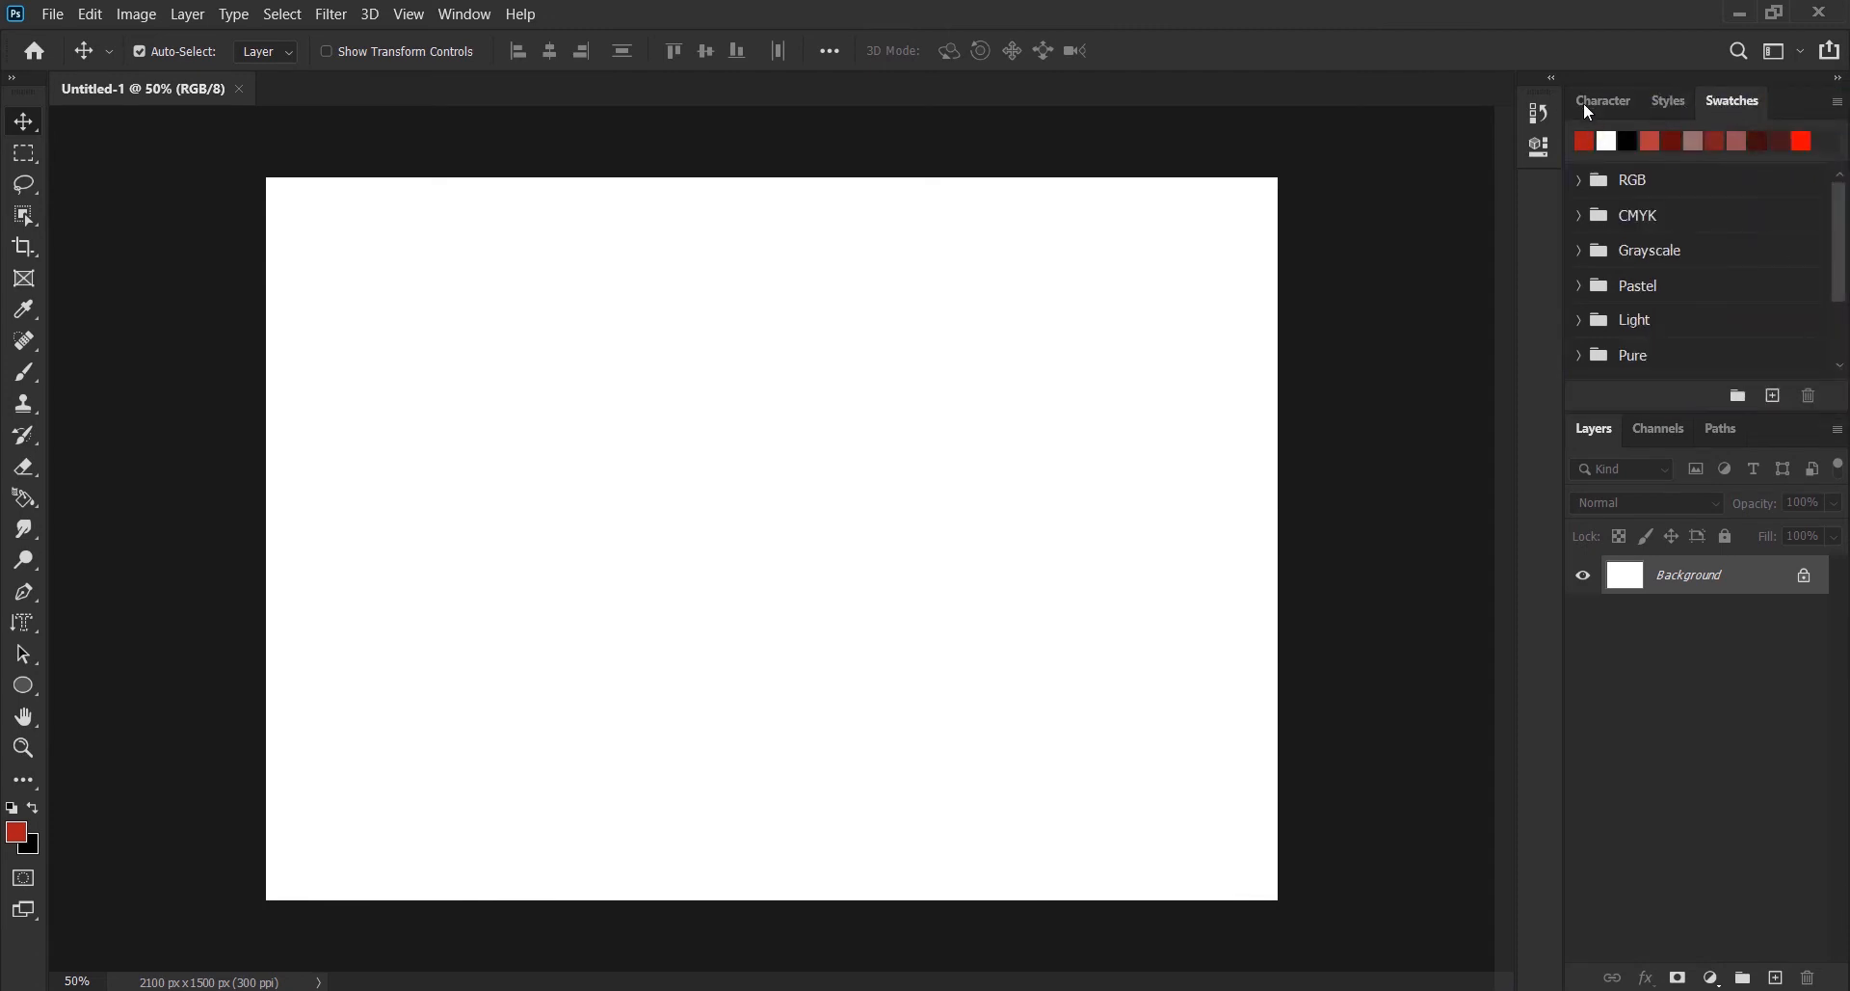
Step: View the Character, Styles and Swatches panels of the upper docked group in turn, returning to Character
left_click(1598, 98)
left_click(1675, 100)
left_click(1734, 100)
left_click(1603, 100)
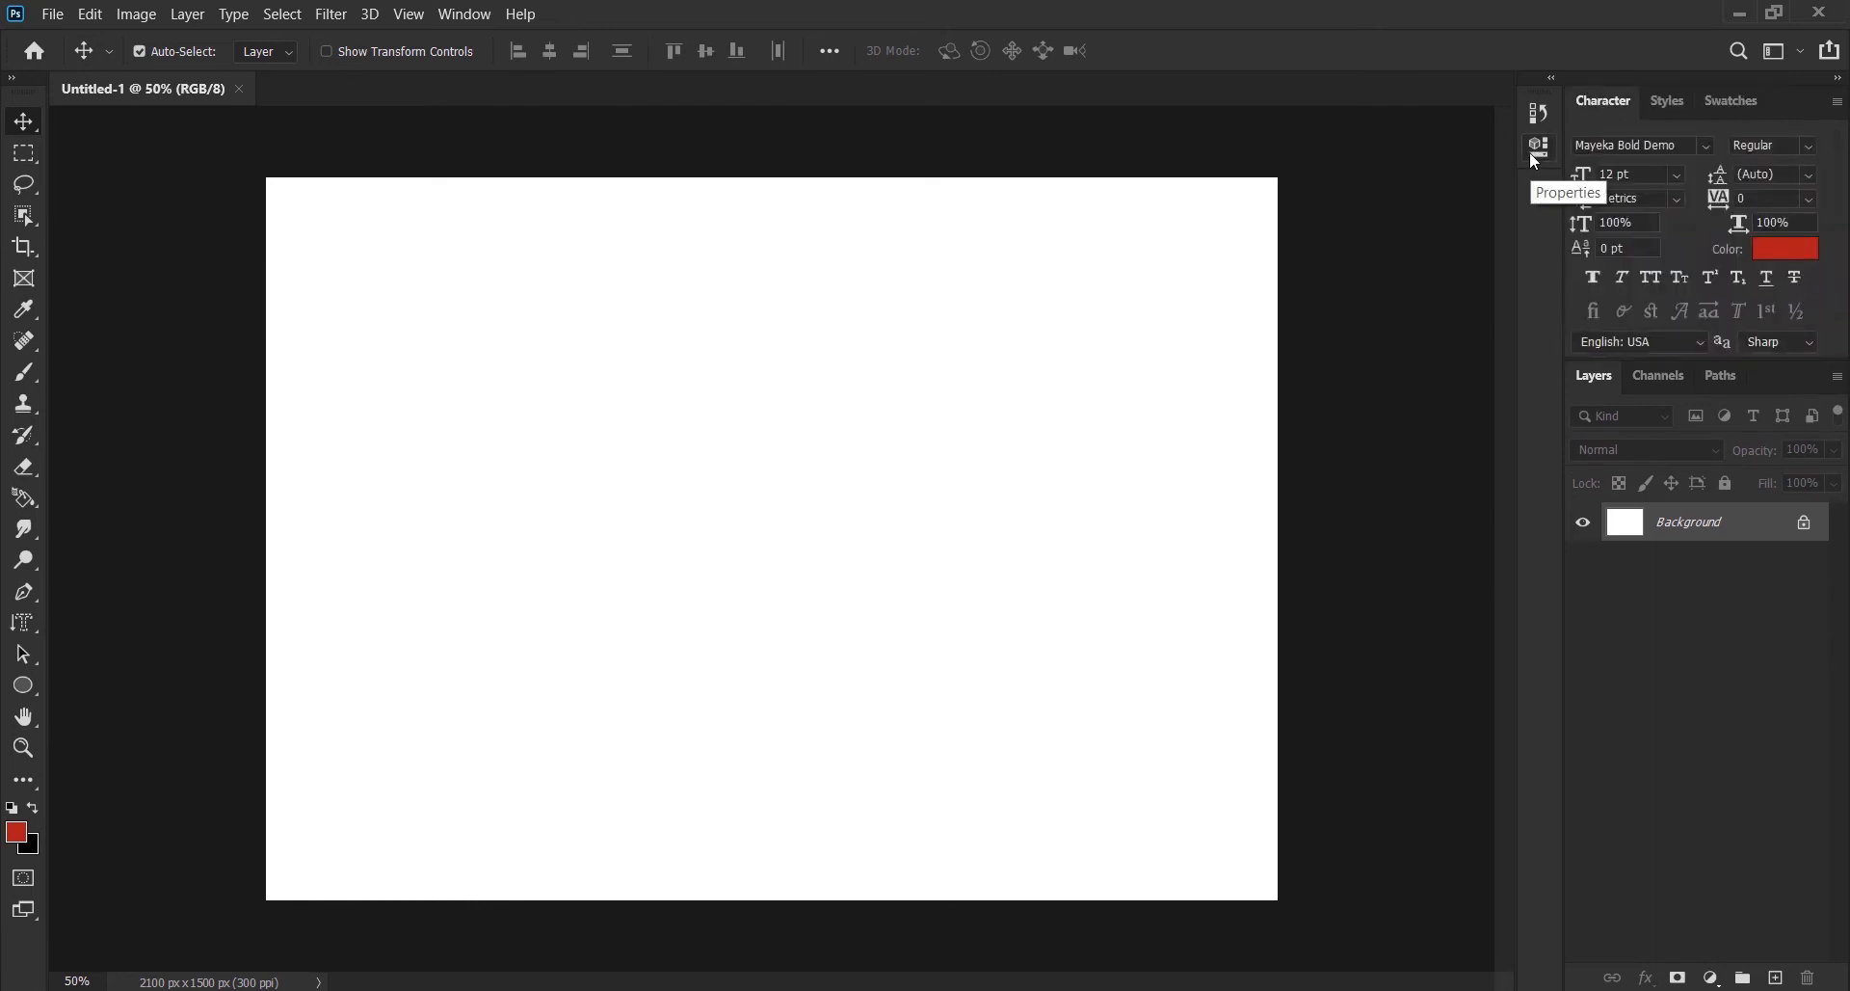
Step: Move the Properties panel from its icon into the upper docked group between Character and Styles, and bring it to the front
left_click(1539, 155)
left_click(1540, 152)
left_click(1540, 151)
left_click_drag(1241, 137, 1651, 94)
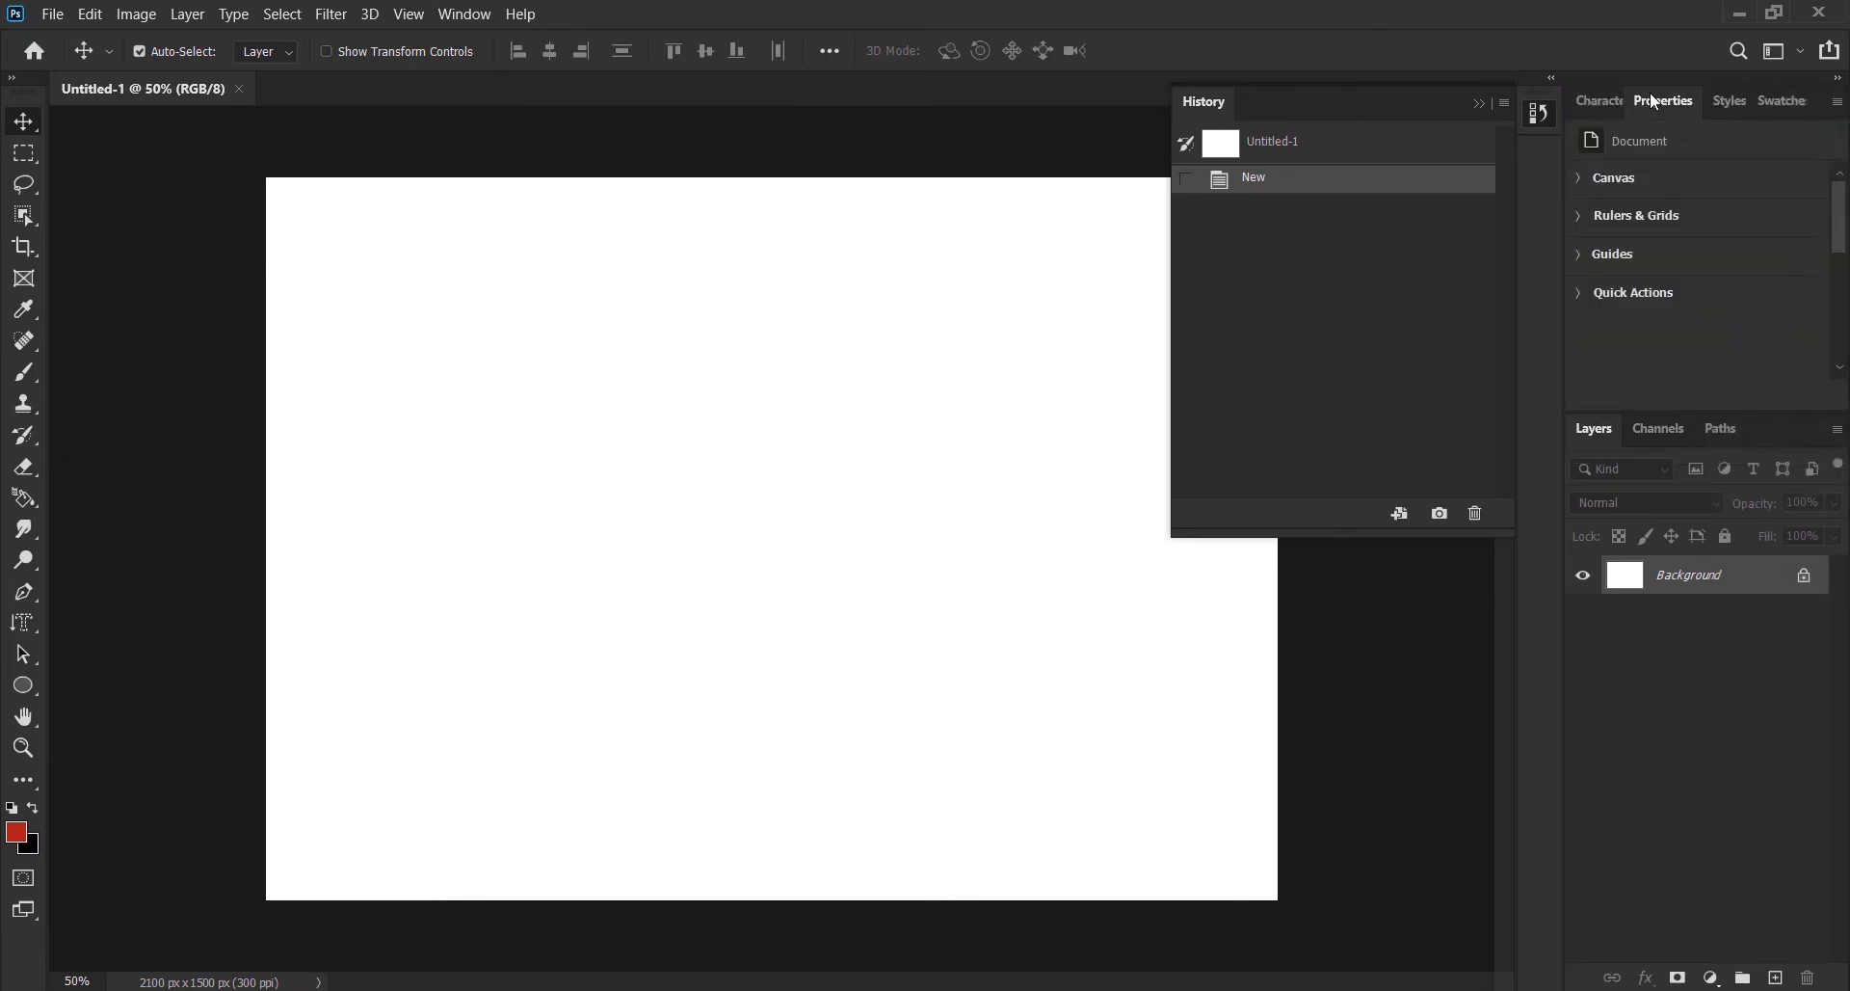
left_click(1604, 102)
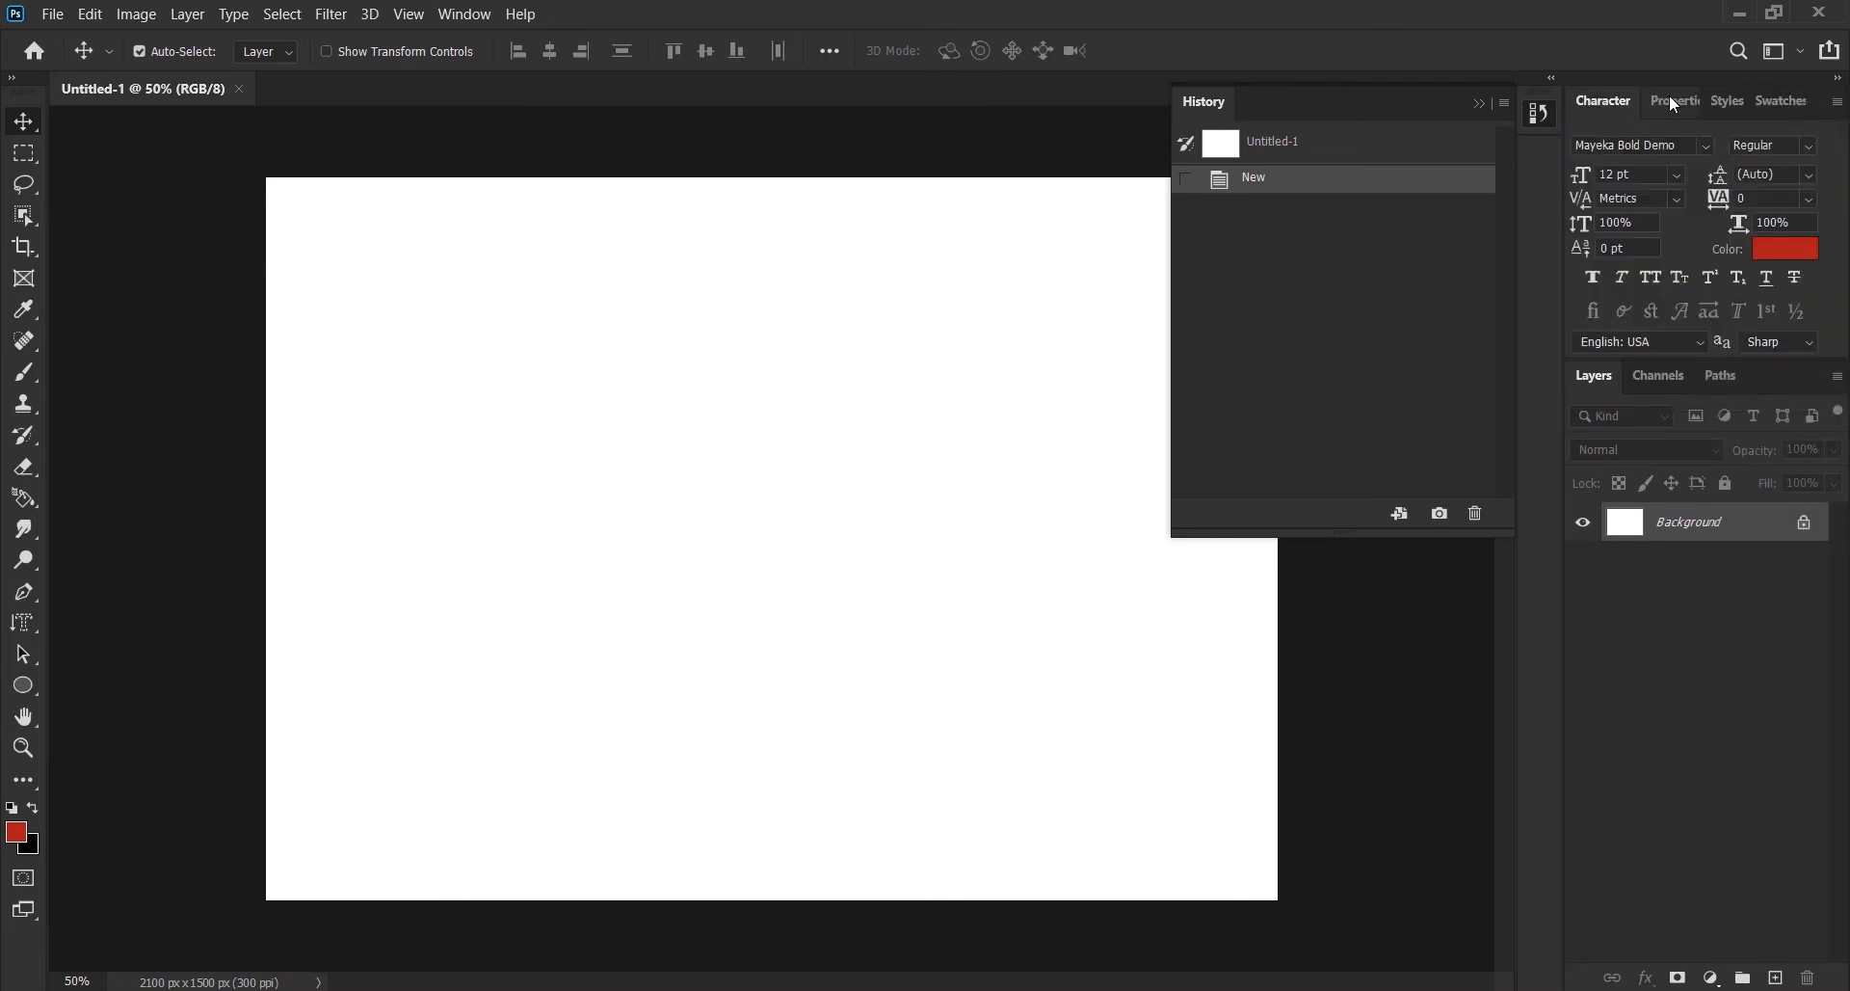
left_click(1665, 100)
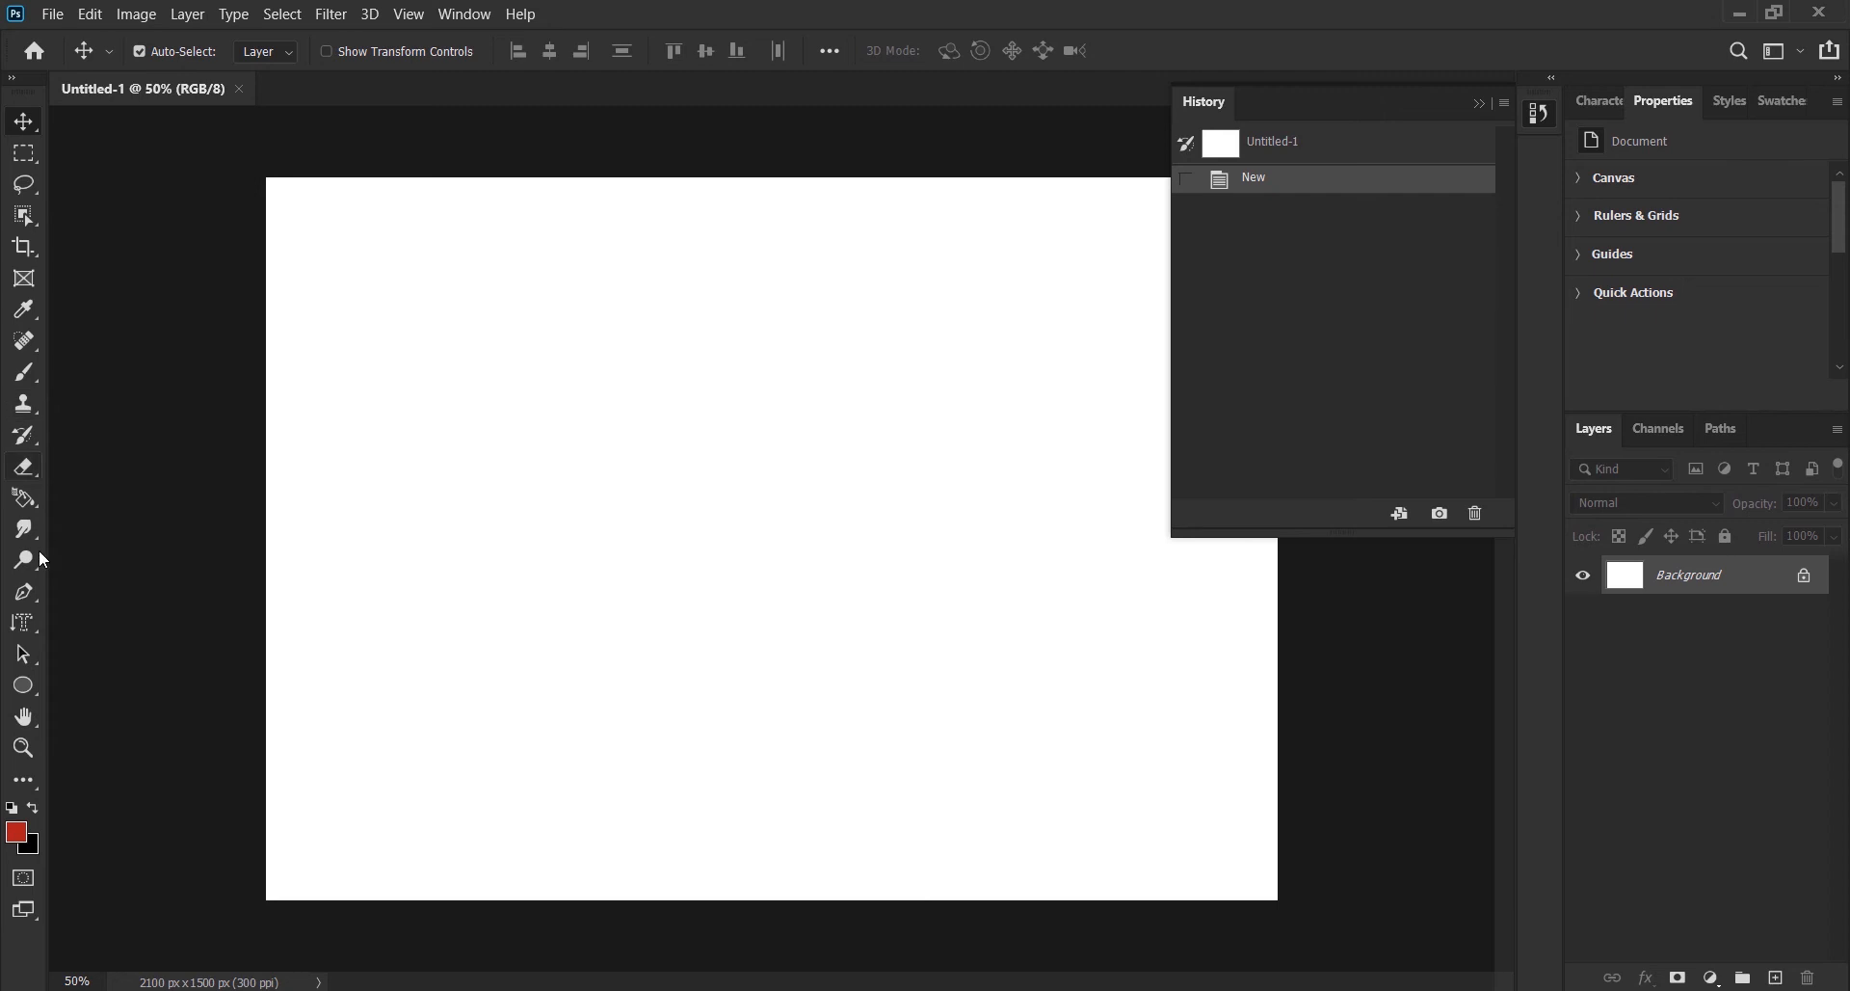
Step: Draw a red ellipse shape about 184 × 253 px in the canvas's left half and switch to the Move tool
left_click(24, 687)
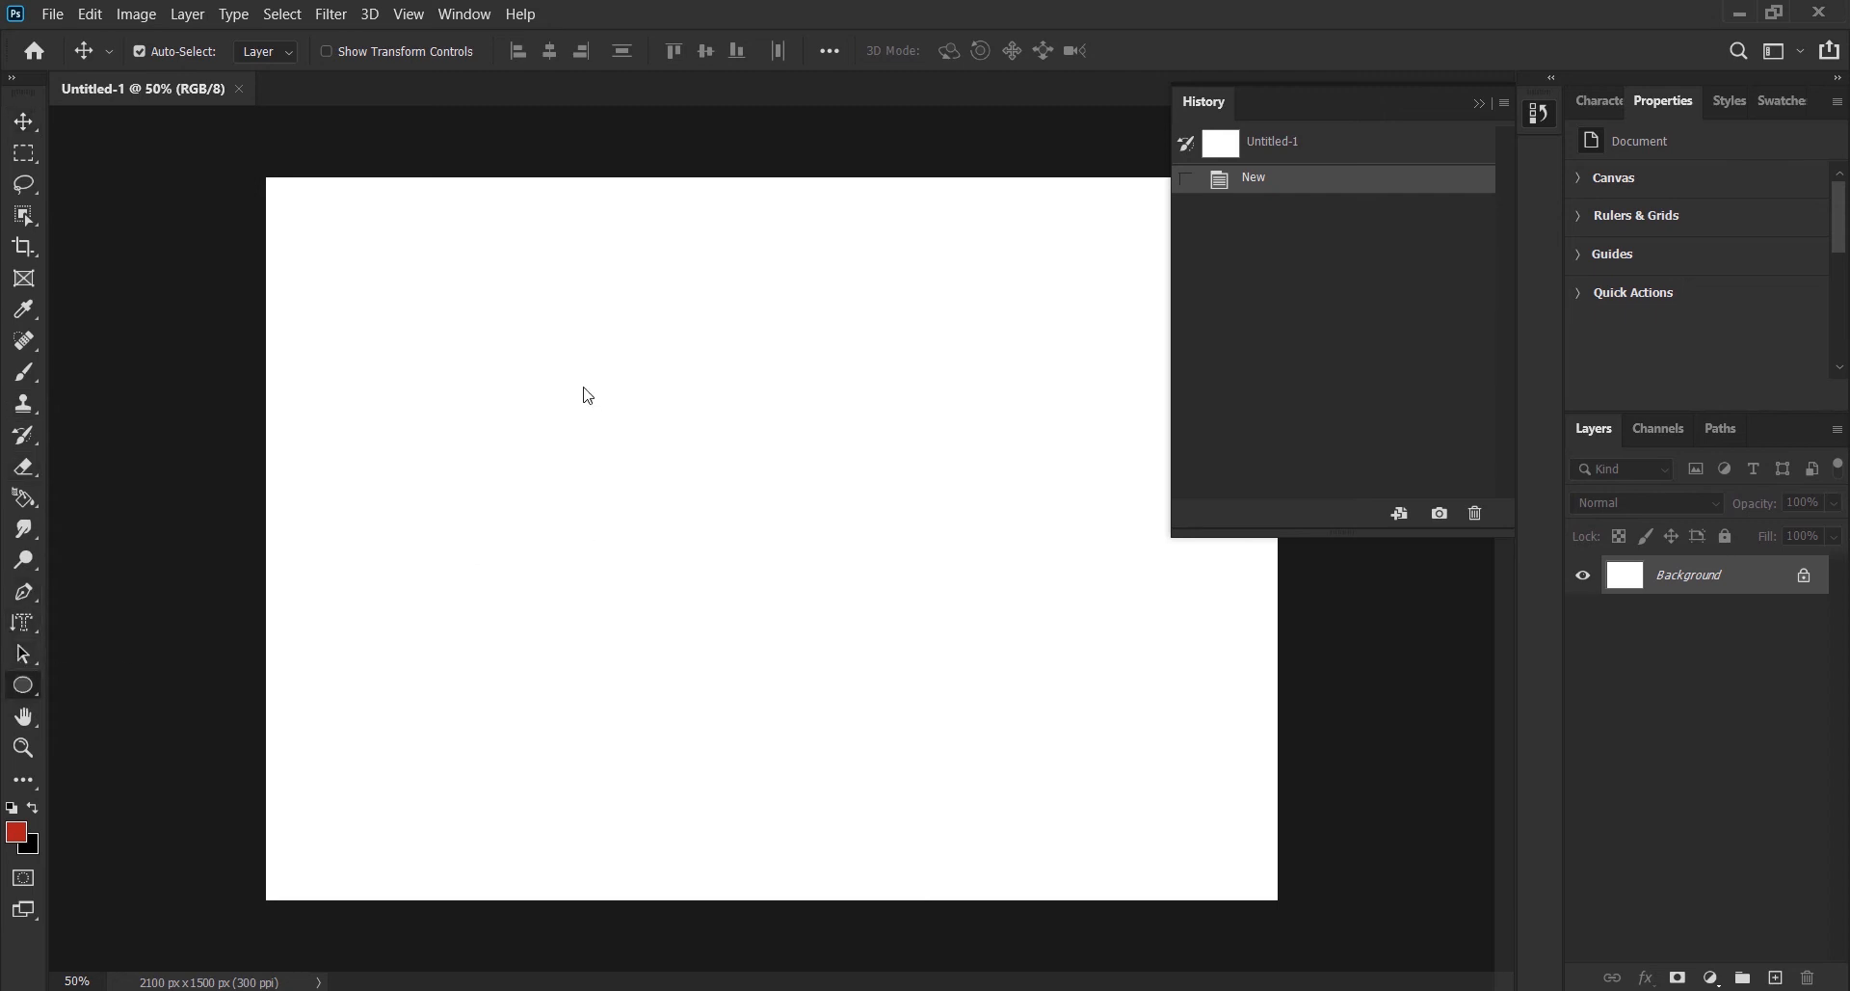
left_click_drag(502, 384, 589, 505)
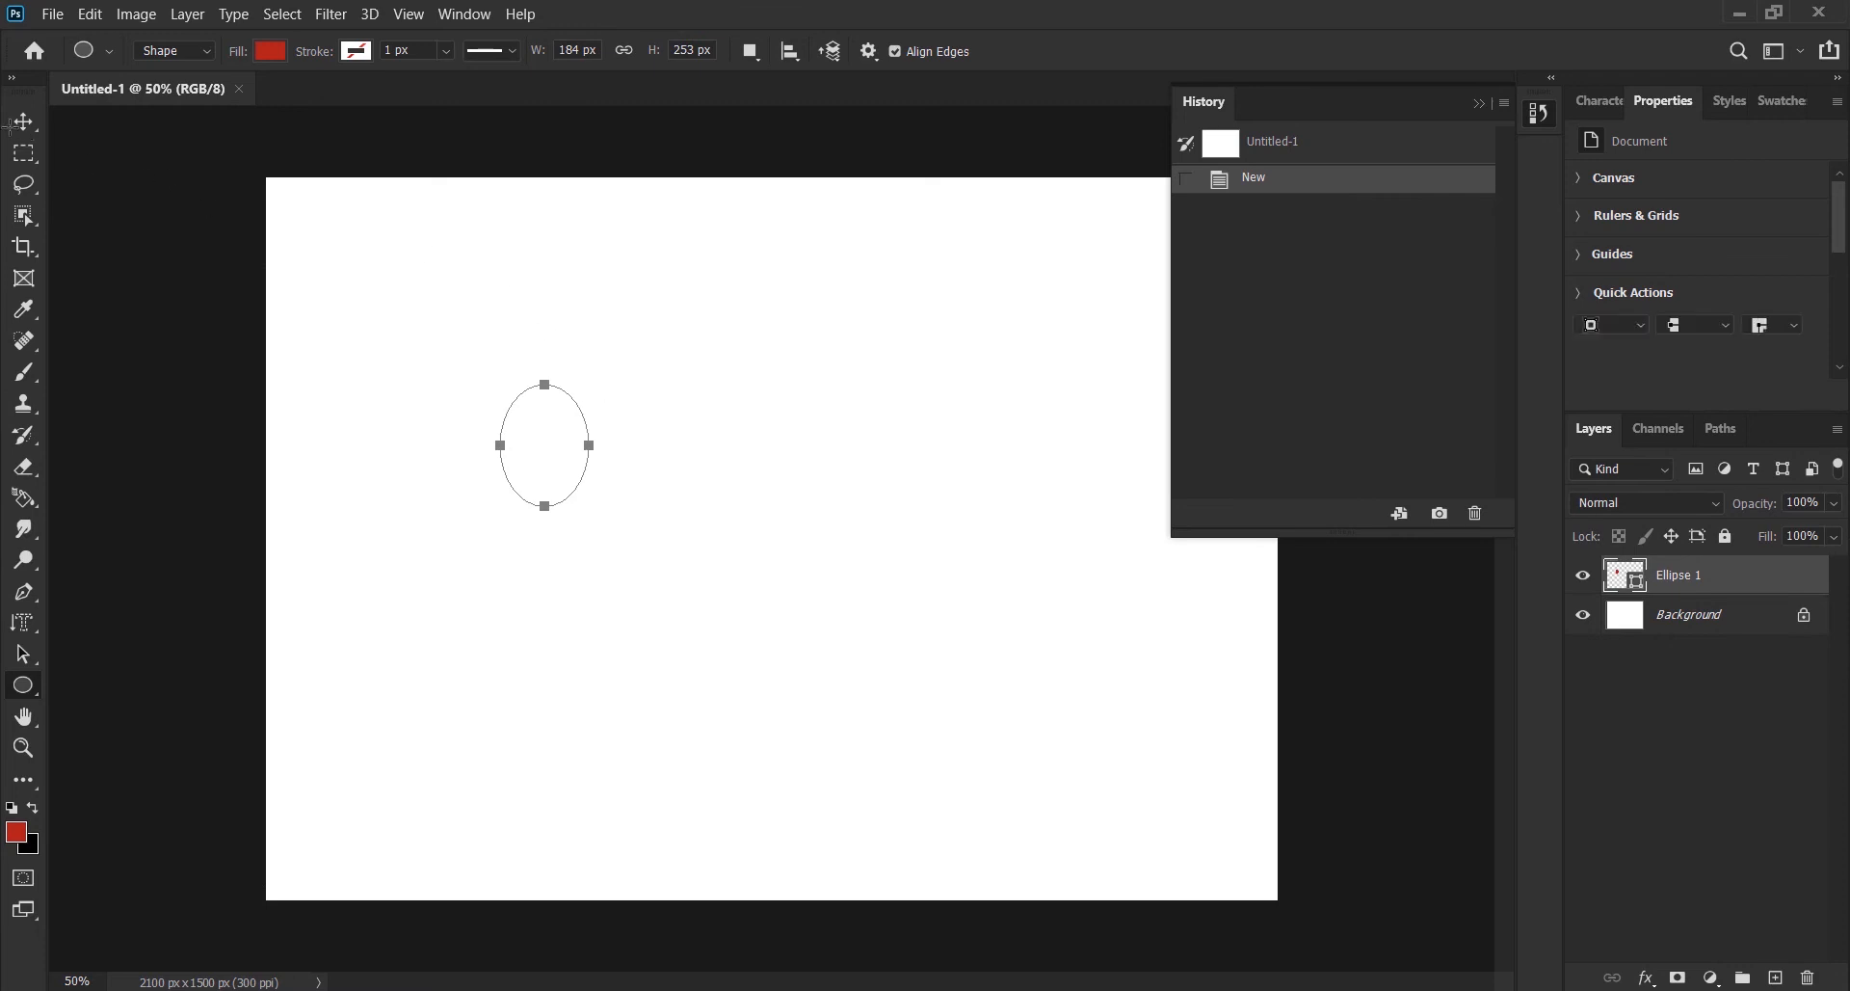
key("v")
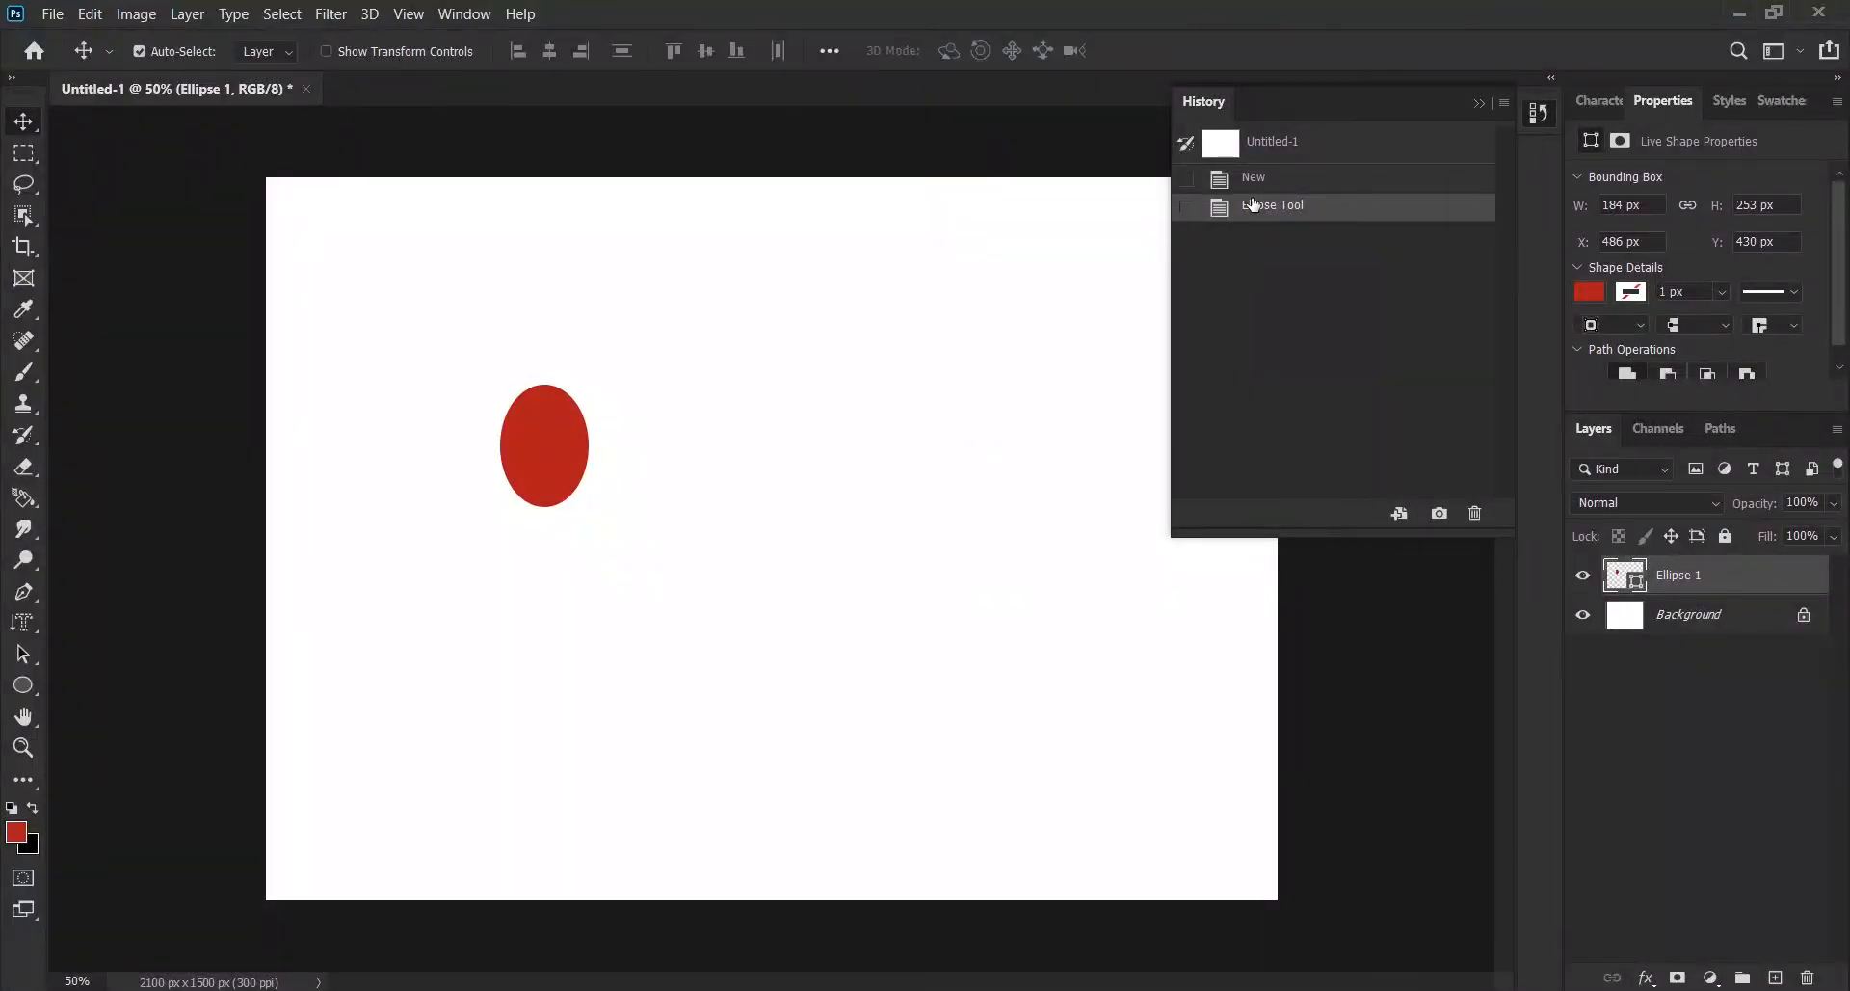
Step: Collapse History, dock Properties as an icon below it, lengthen the expanded Properties panel, and minimize it back to its icon
left_click(1483, 102)
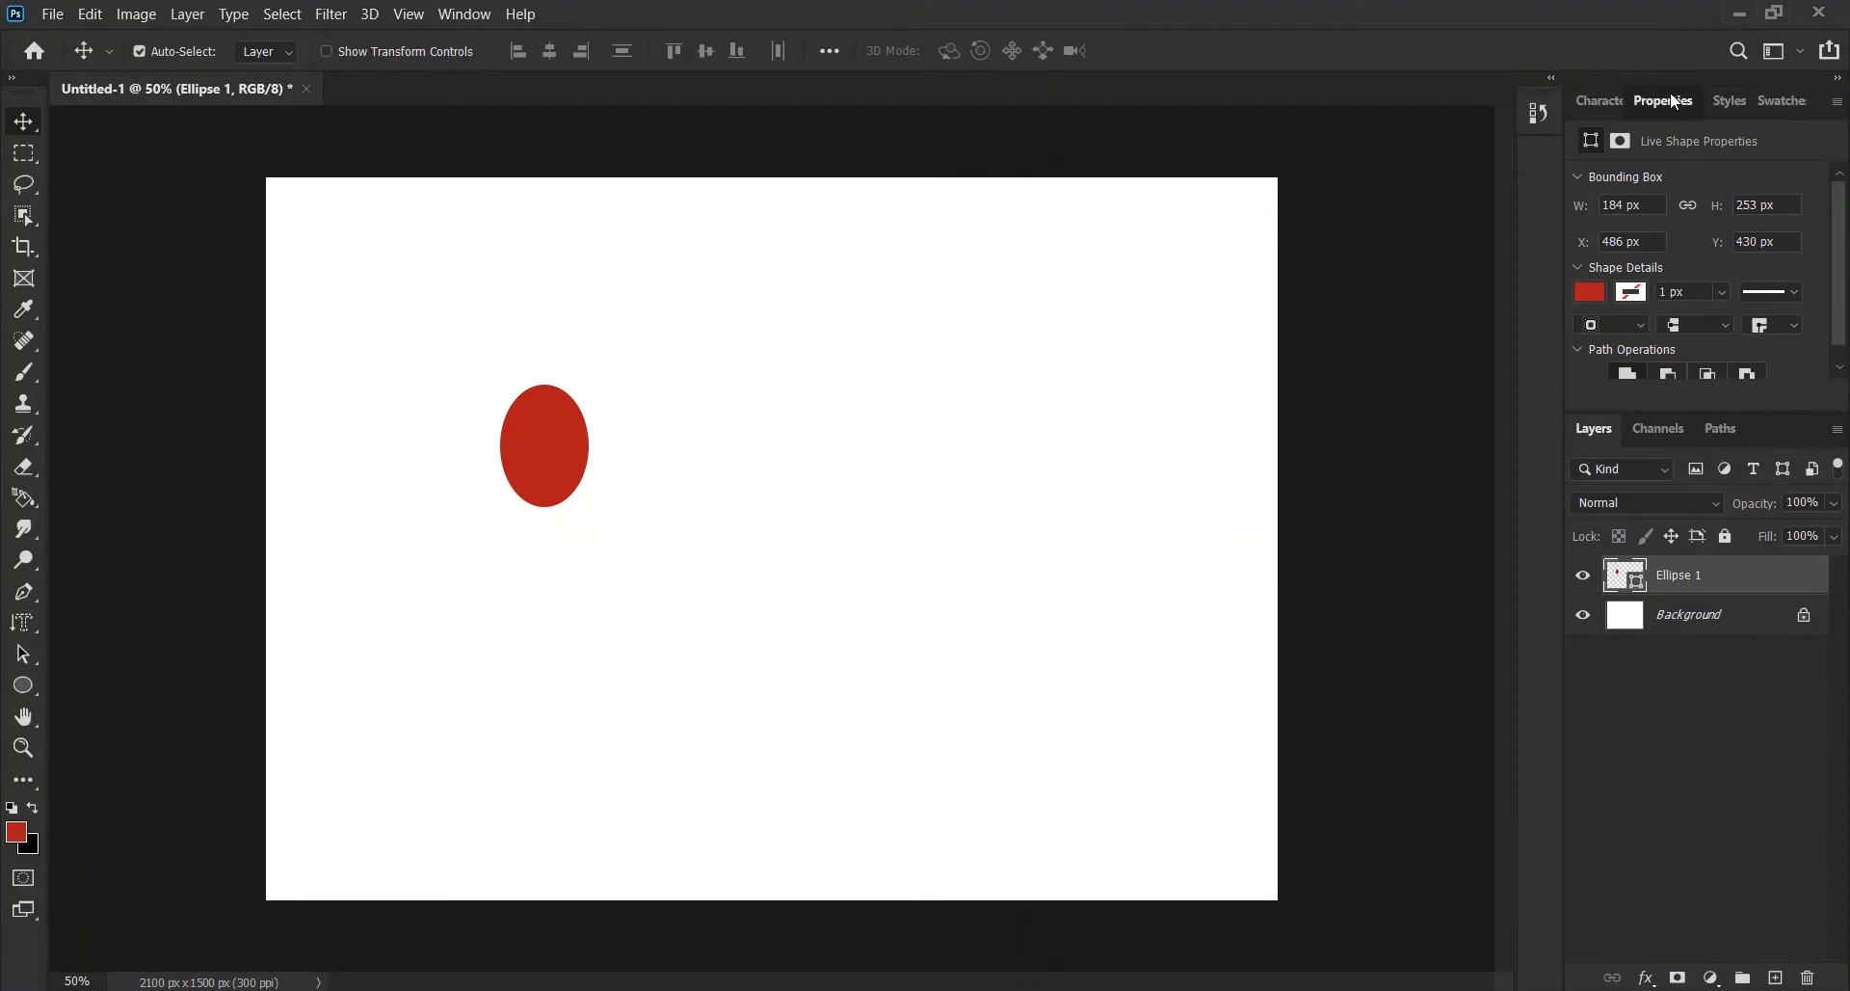
left_click_drag(1675, 102, 1549, 151)
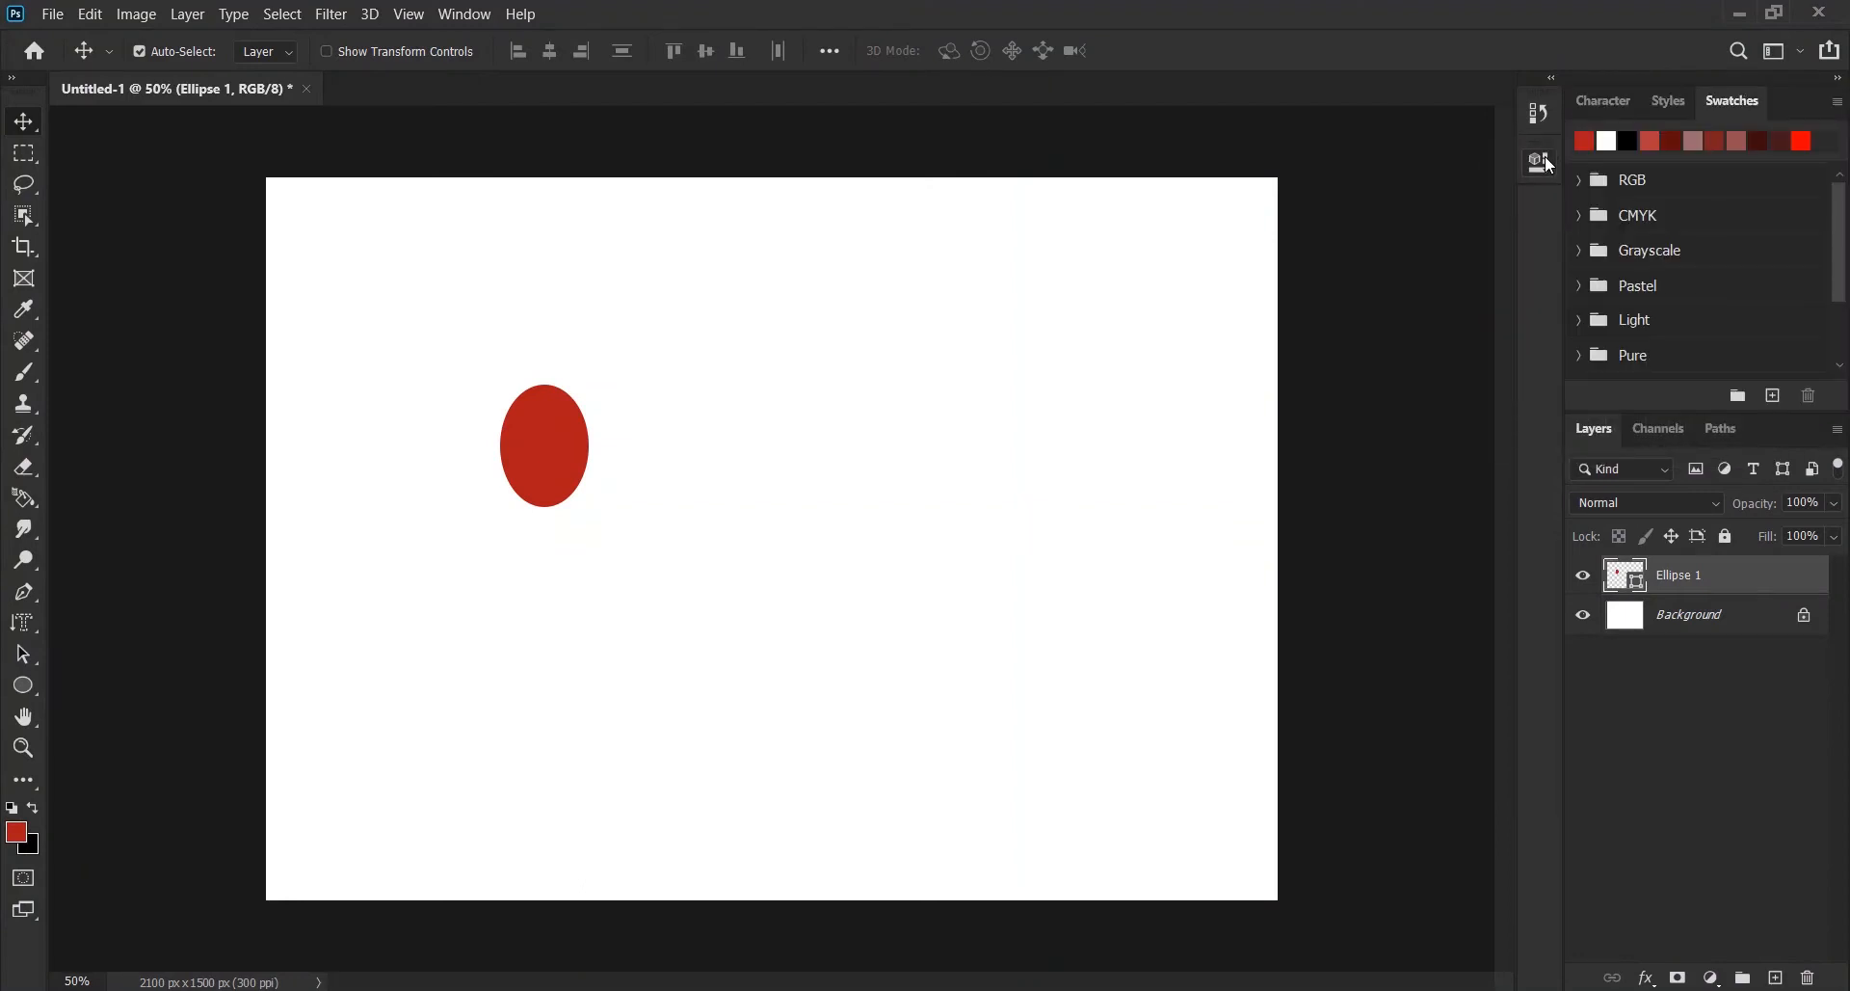
left_click(1542, 161)
left_click_drag(1327, 578, 1343, 879)
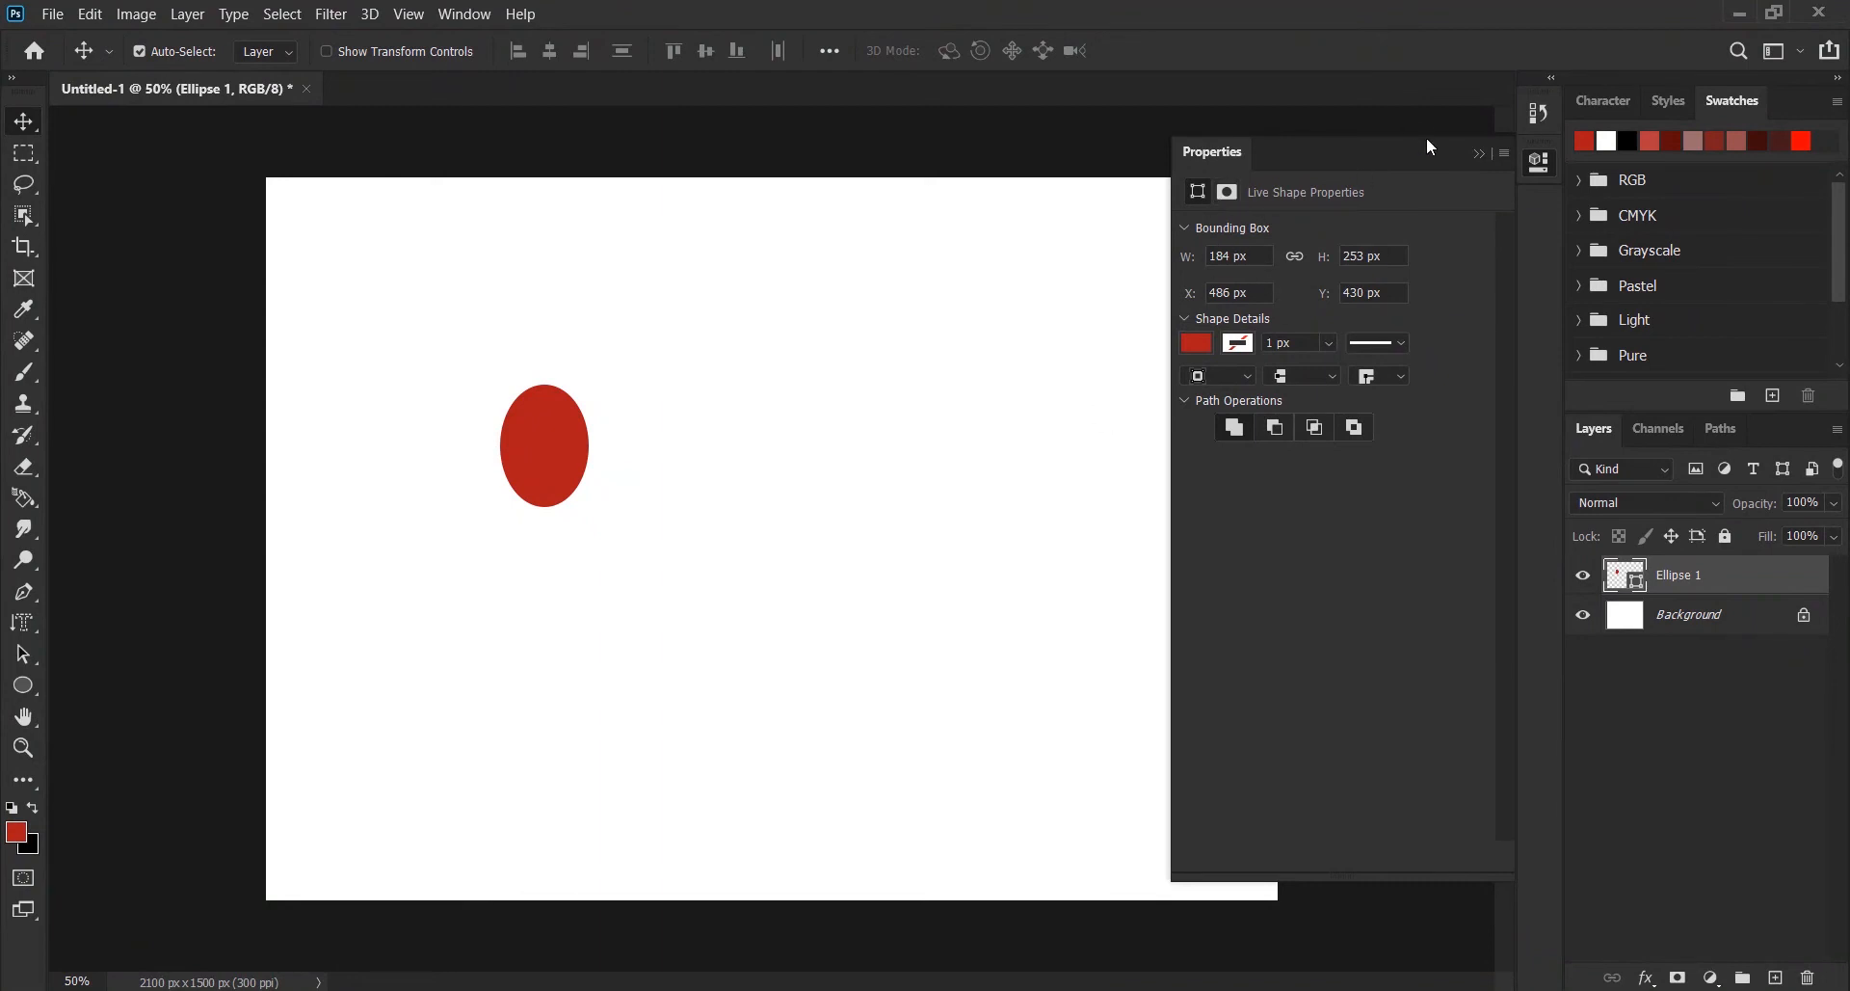
left_click(1479, 153)
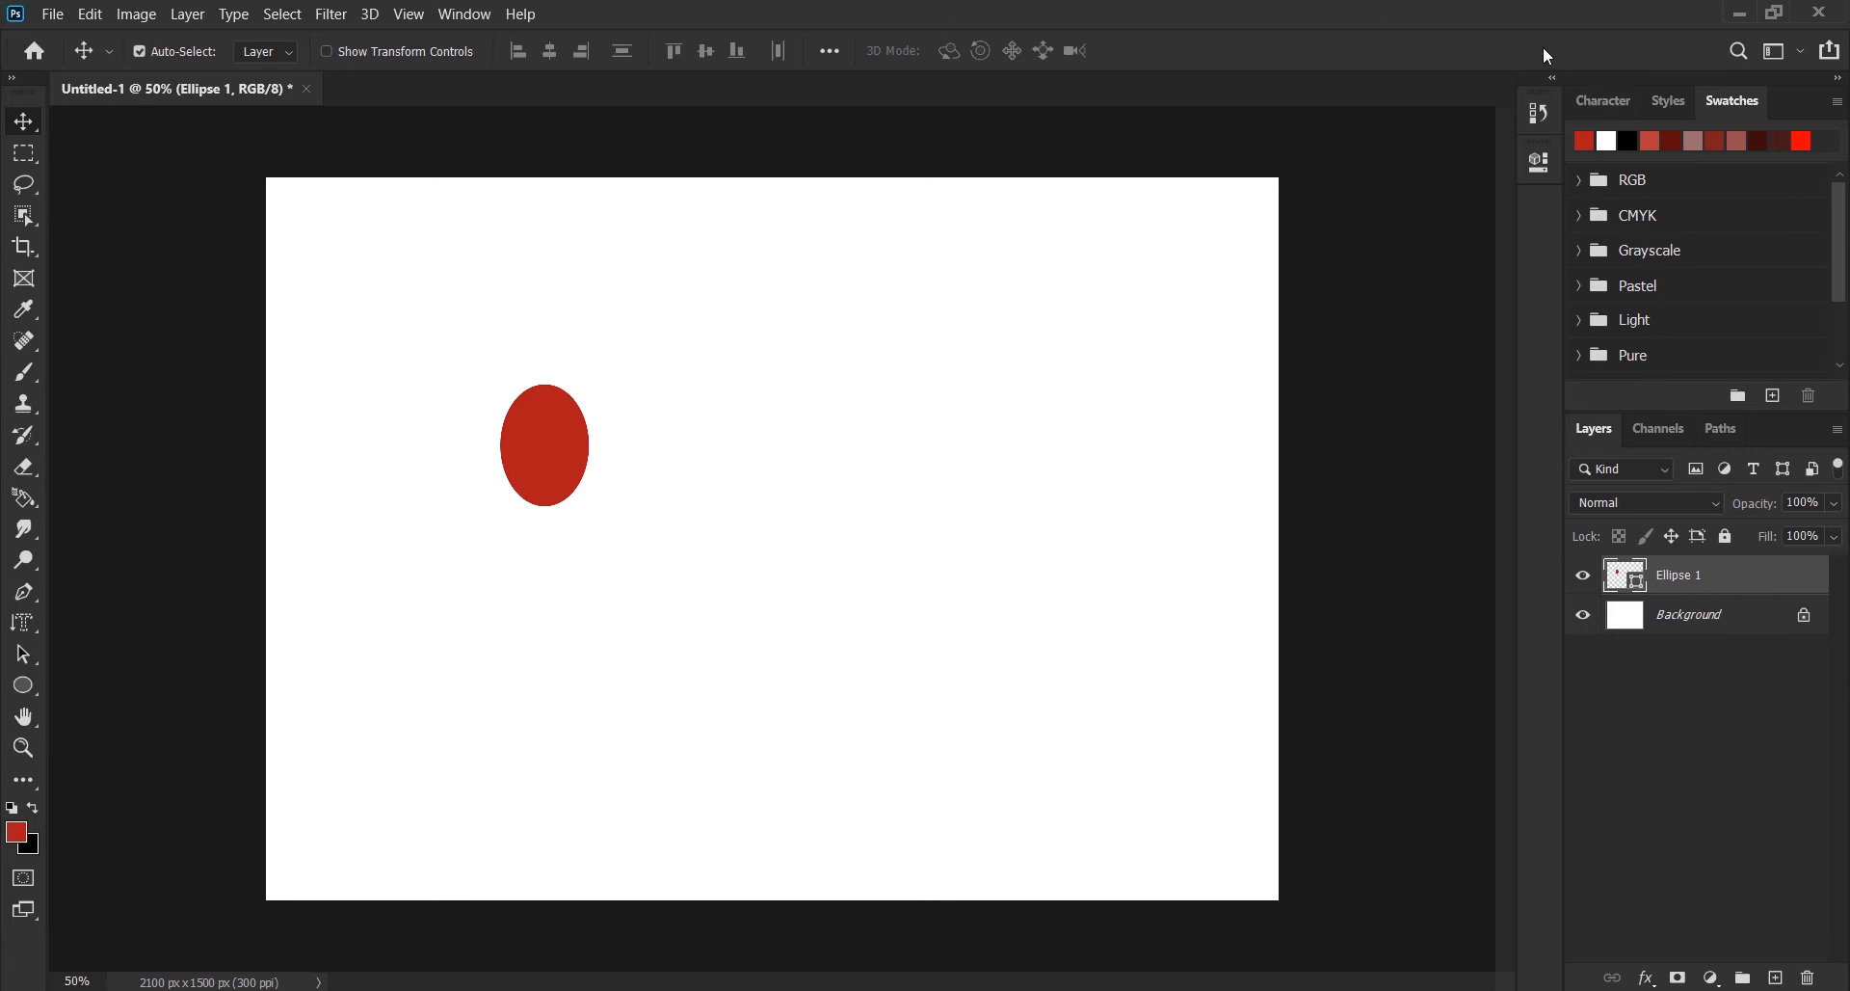
Step: Bring the Character panel to the front of its group and delete the ellipse shape layer
left_click(1619, 100)
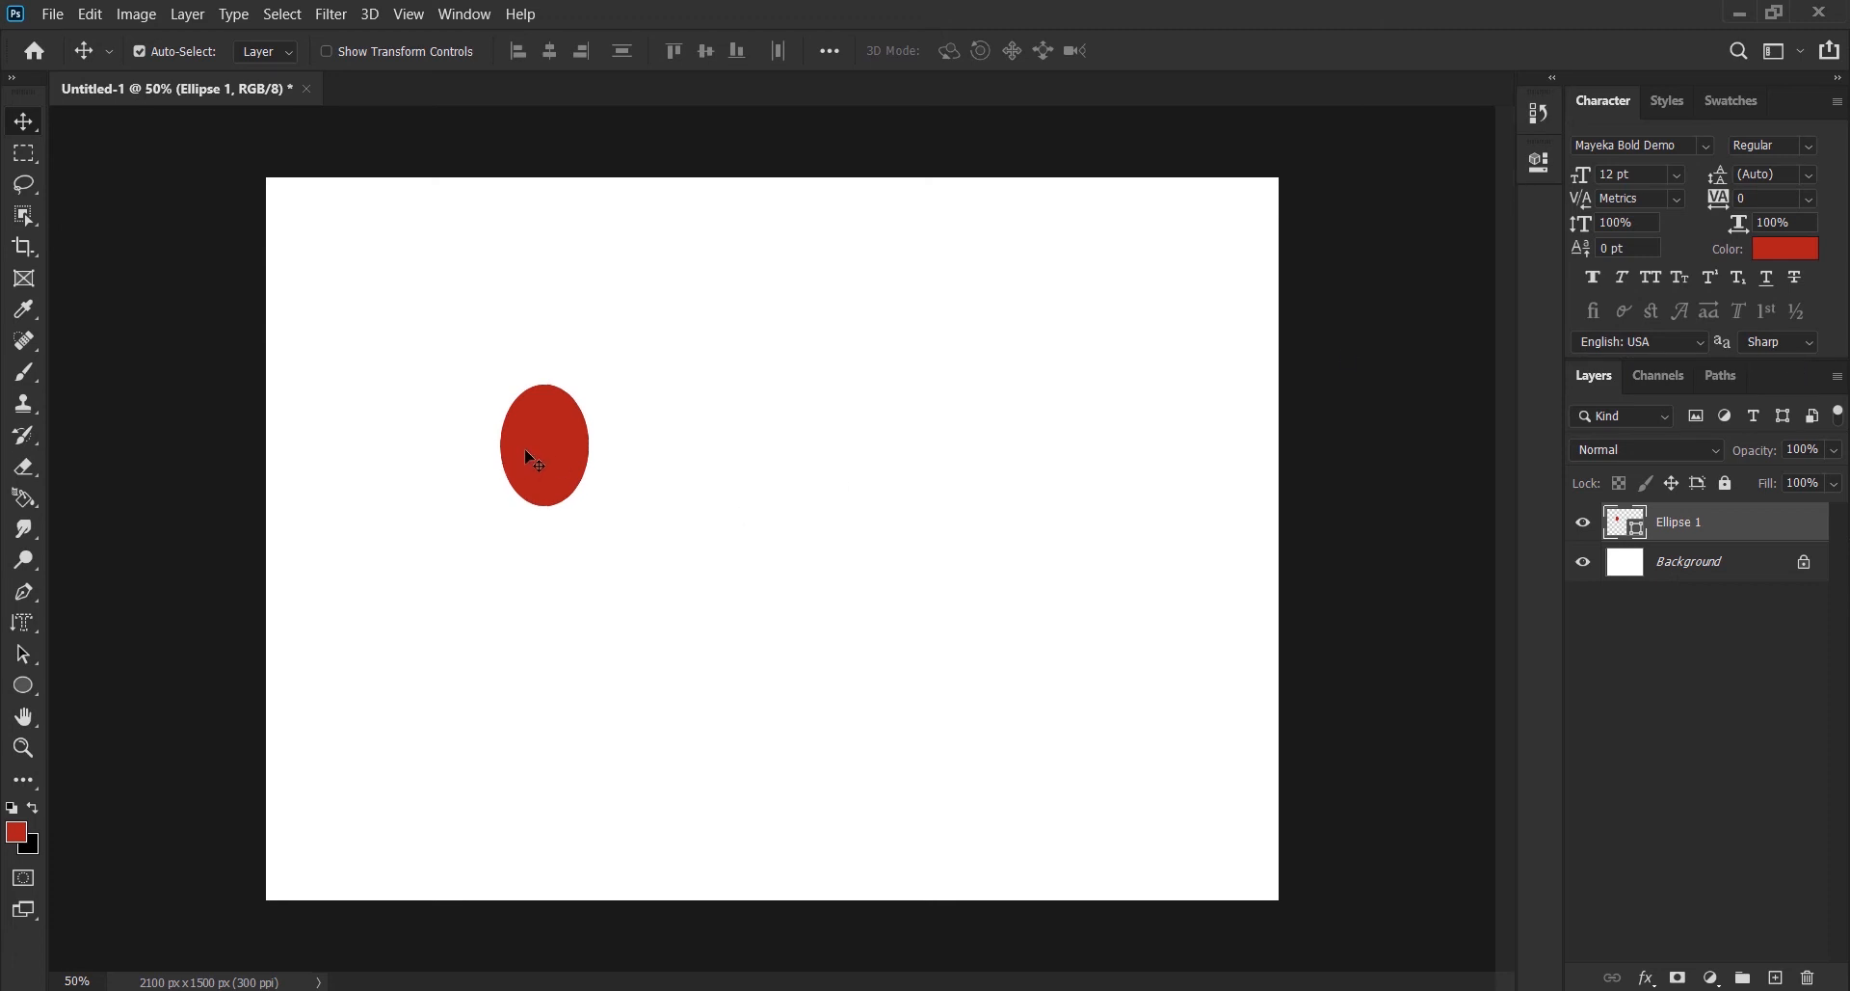
key("Delete")
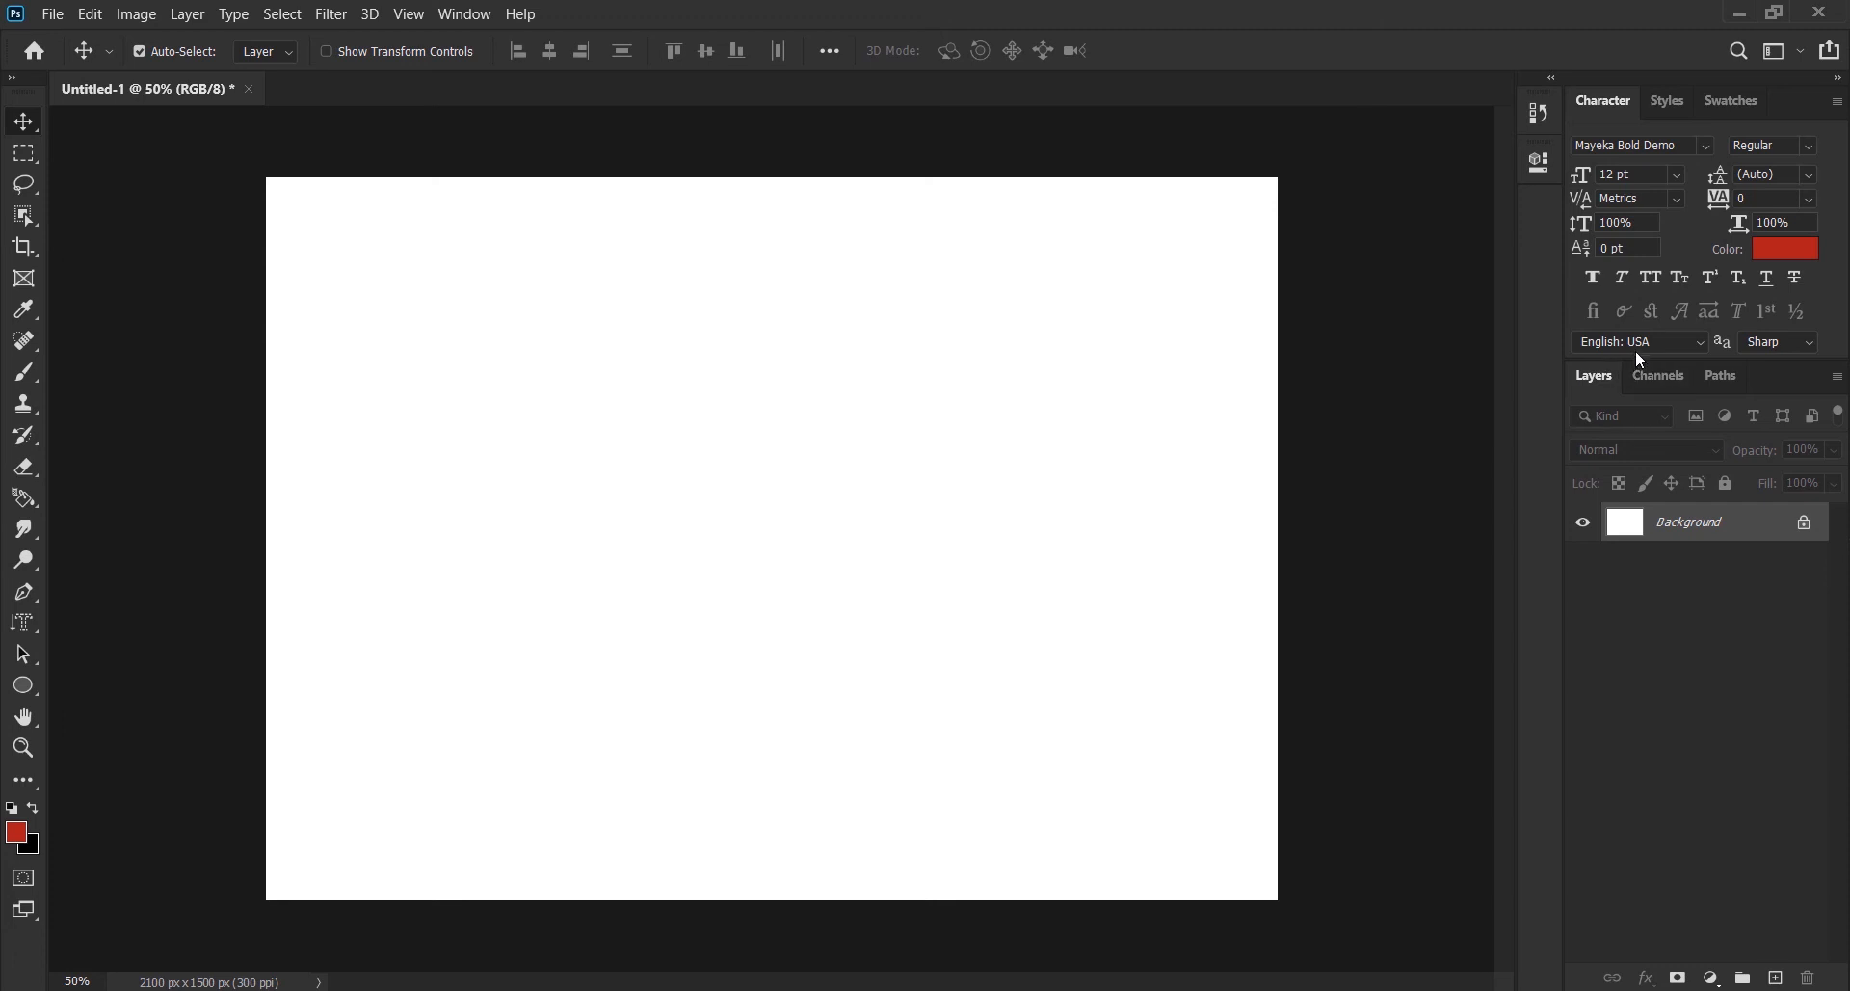
Step: Show the Styles panel and try to reduce the height of its group above Layers
left_click(1671, 94)
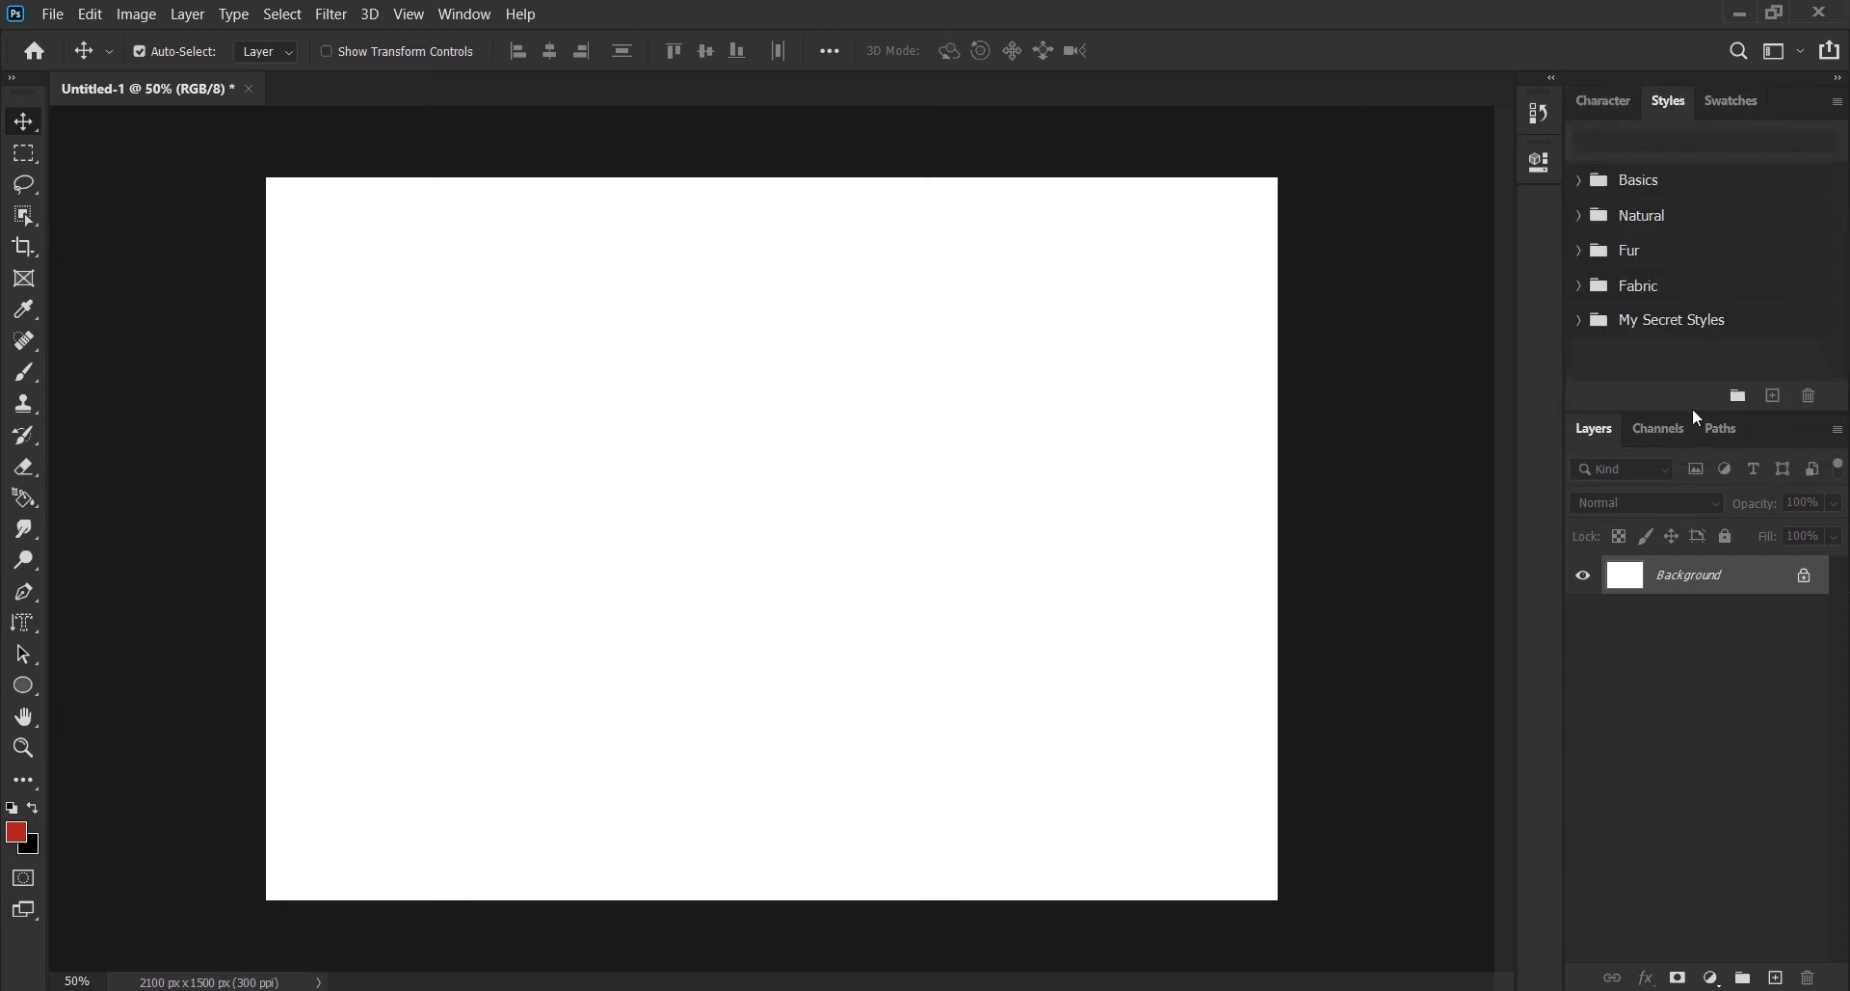
left_click_drag(1692, 419, 1718, 244)
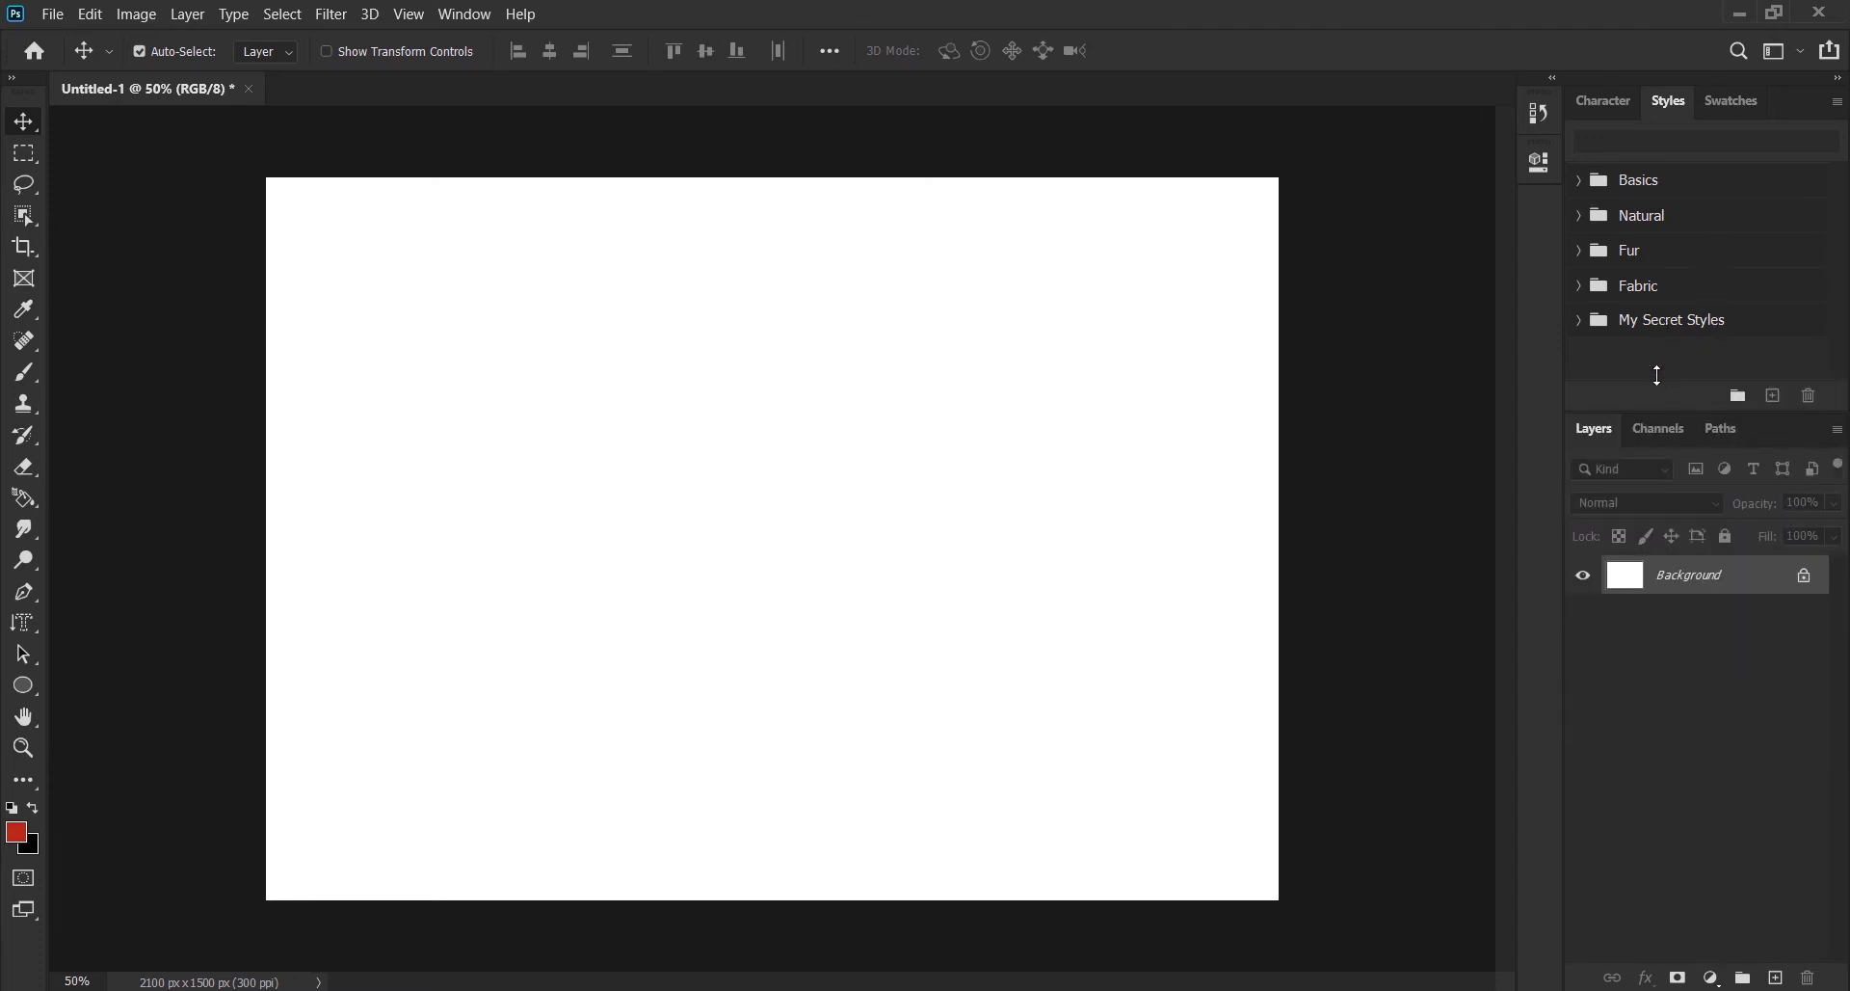
left_click_drag(1666, 331, 1658, 289)
Step: Collapse the docked panel column to labelled icons, expand Character, Styles and Swatches in turn, and minimize the group again
left_click(1840, 84)
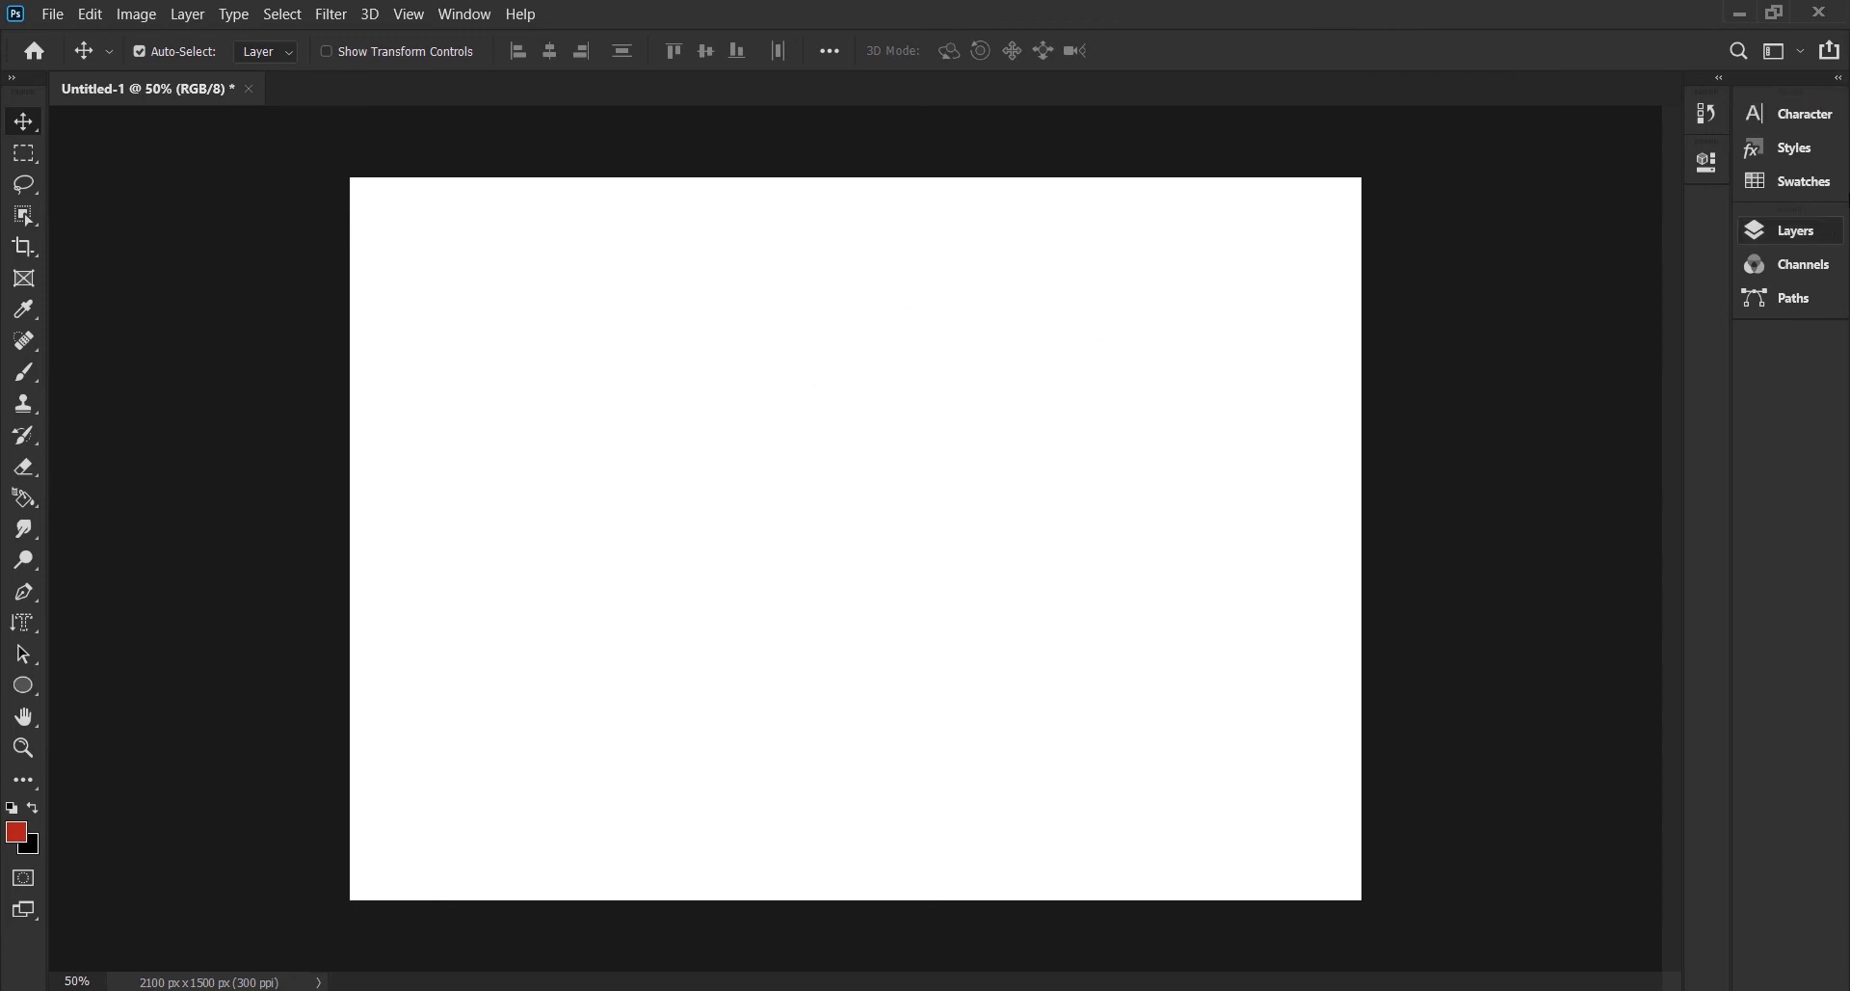
left_click(1795, 118)
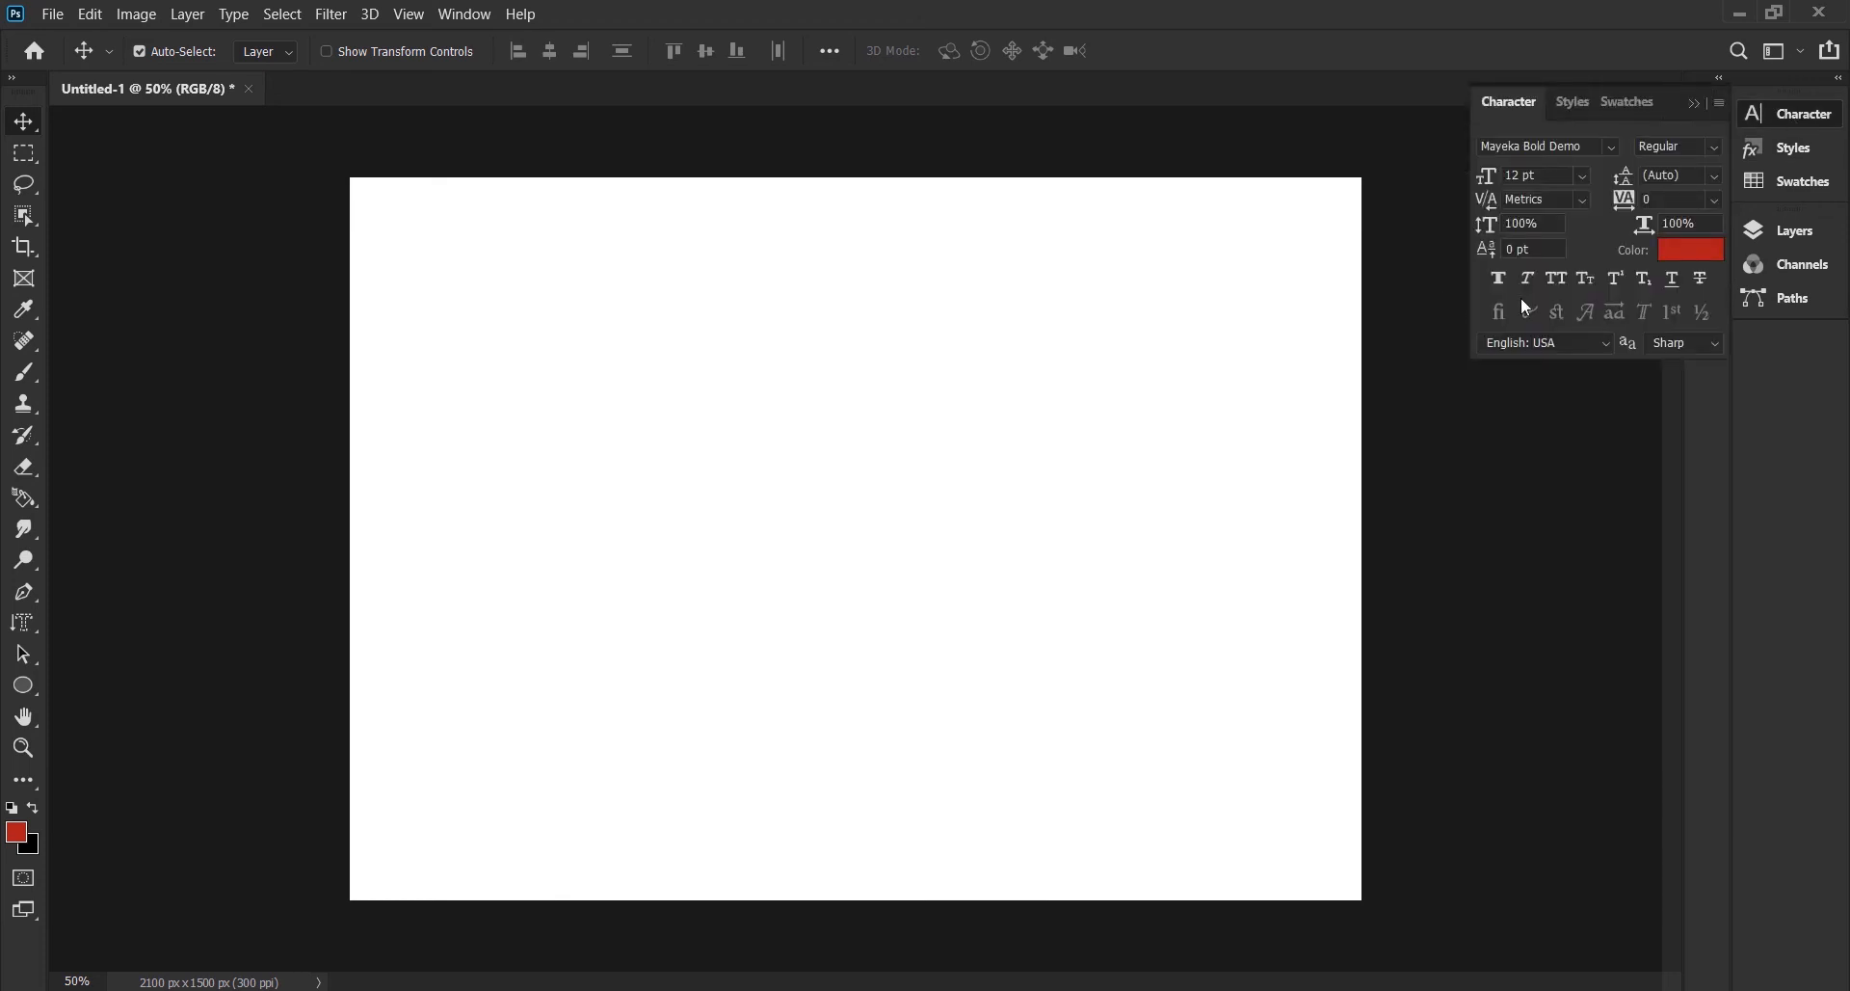
left_click(1785, 144)
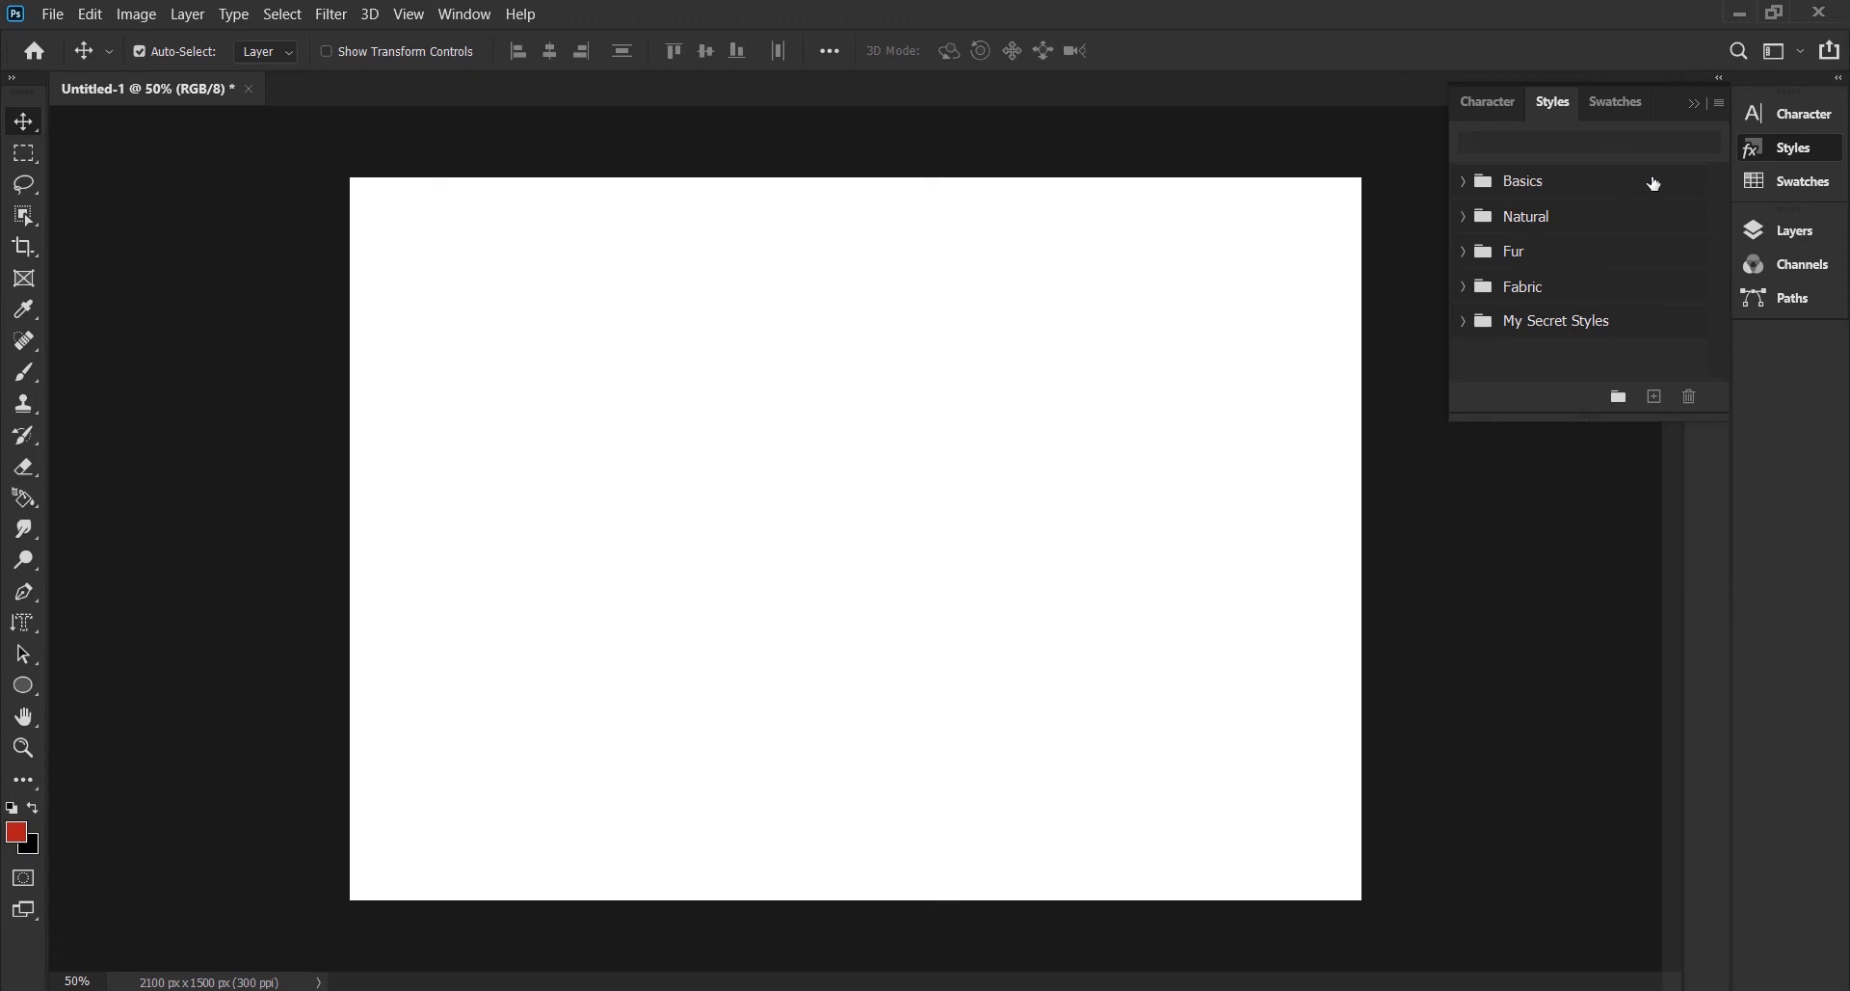
left_click(1495, 100)
left_click(1639, 104)
left_click(1563, 106)
left_click(1494, 102)
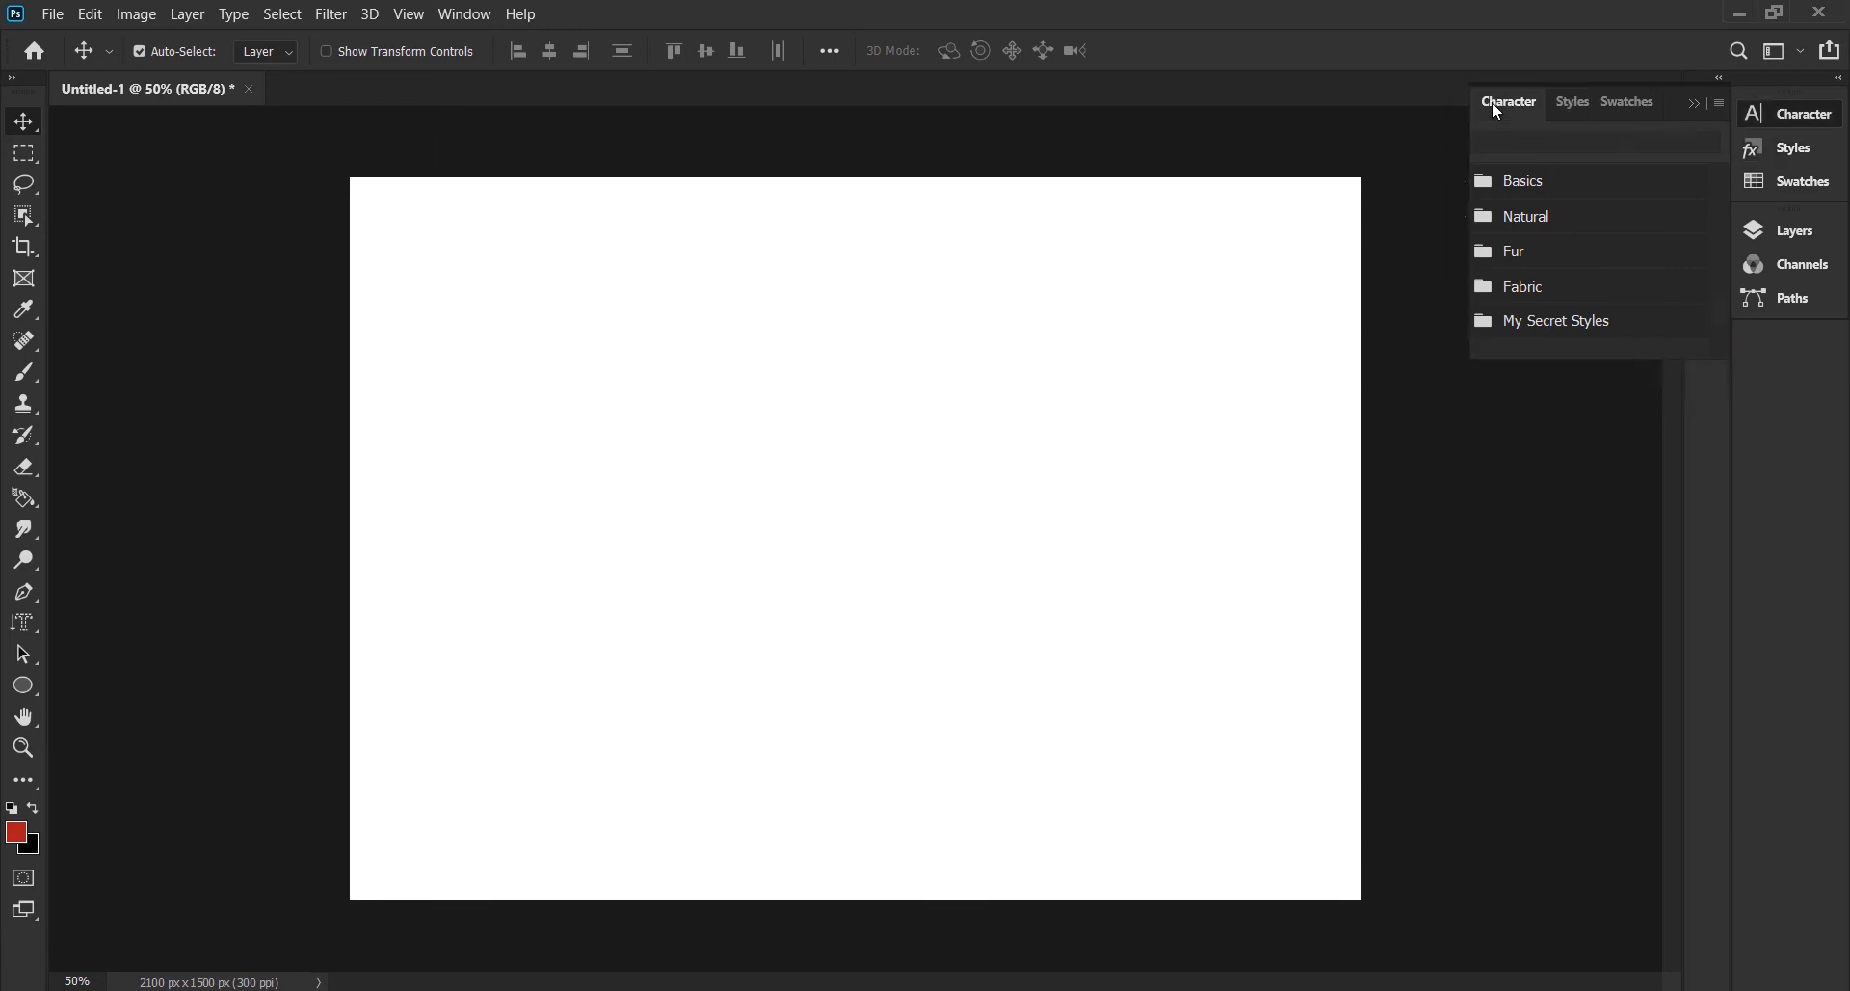
left_click(1704, 104)
Step: Expand the Layers panel from its icon and lengthen it to almost the bottom of the workspace
left_click(1773, 234)
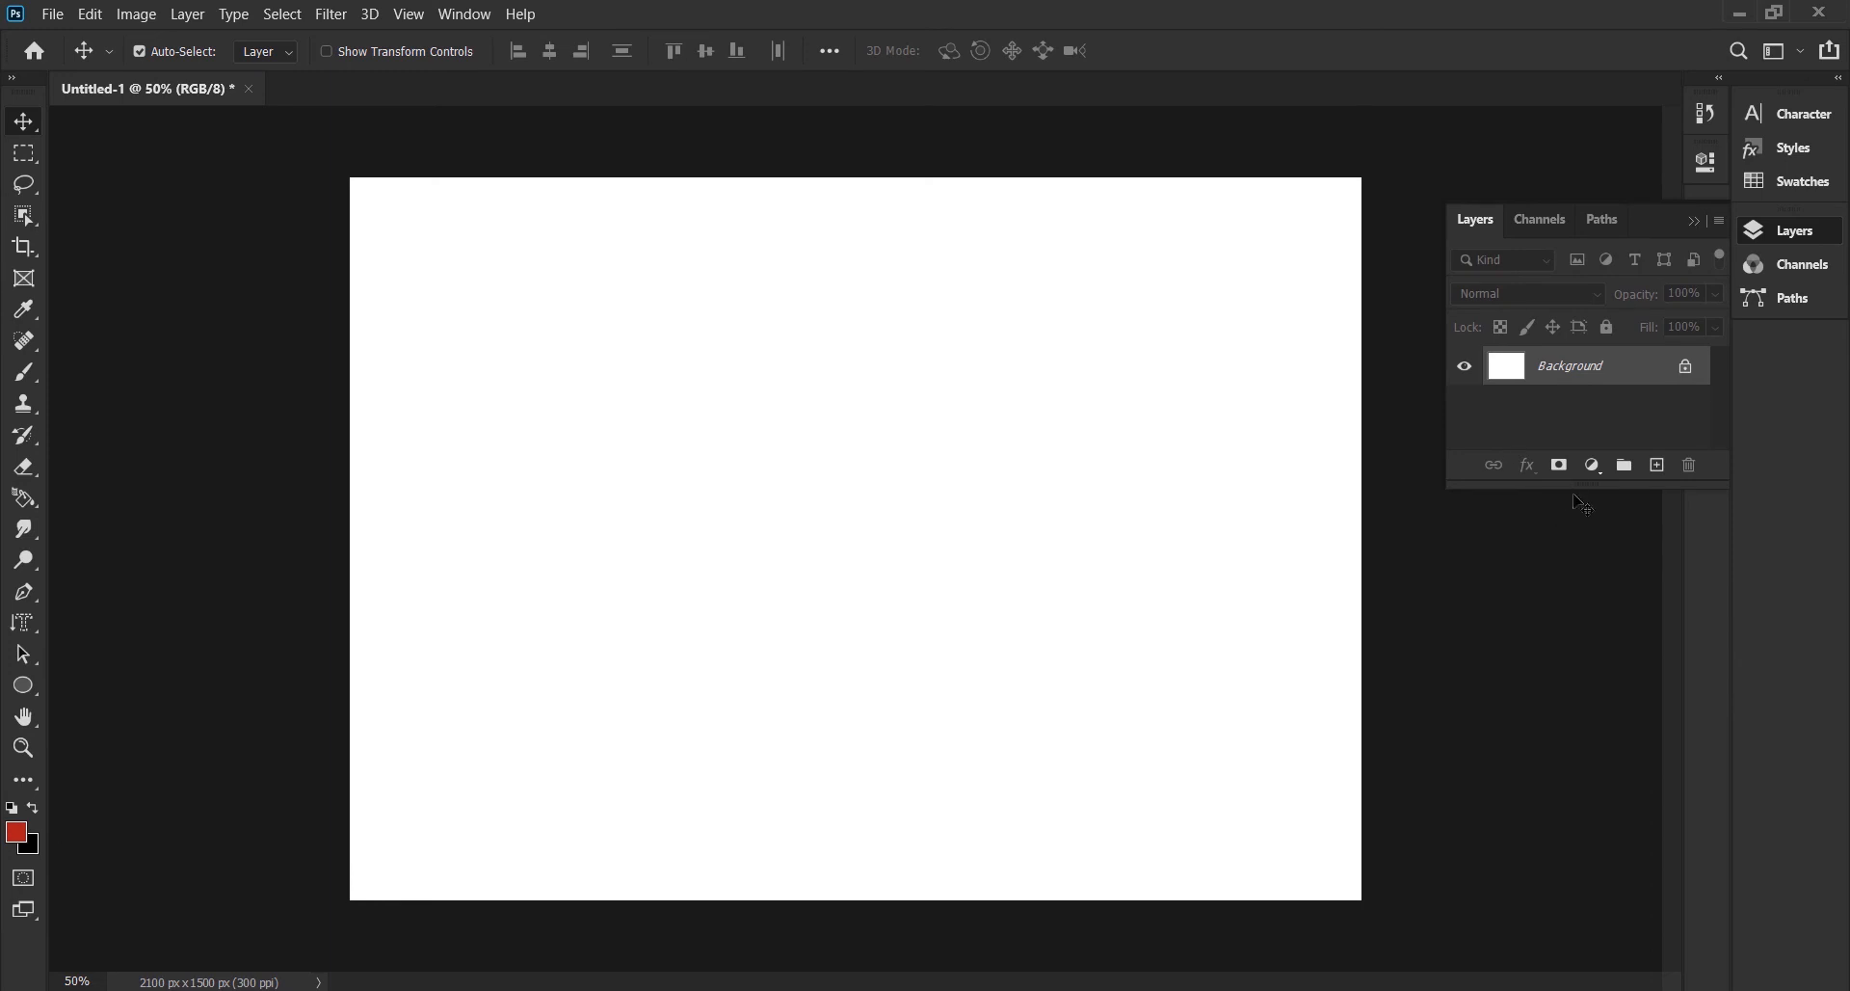
left_click_drag(1584, 494, 1595, 922)
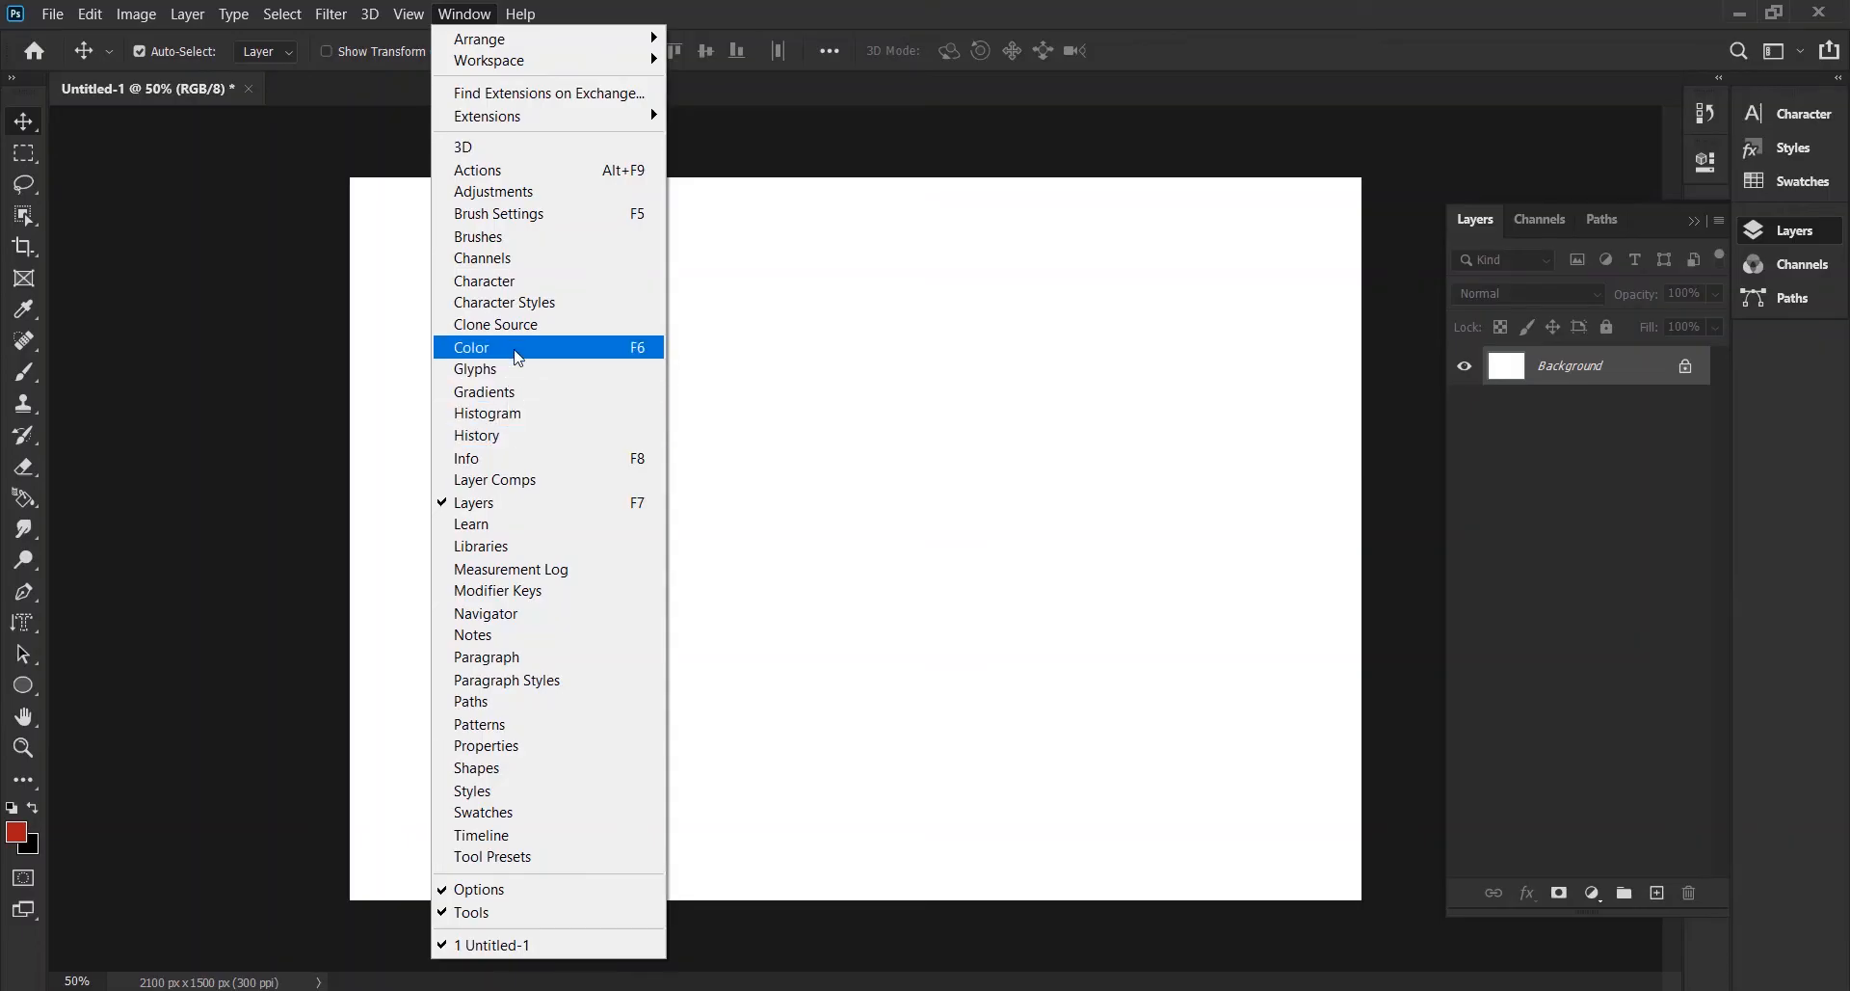
left_click(519, 355)
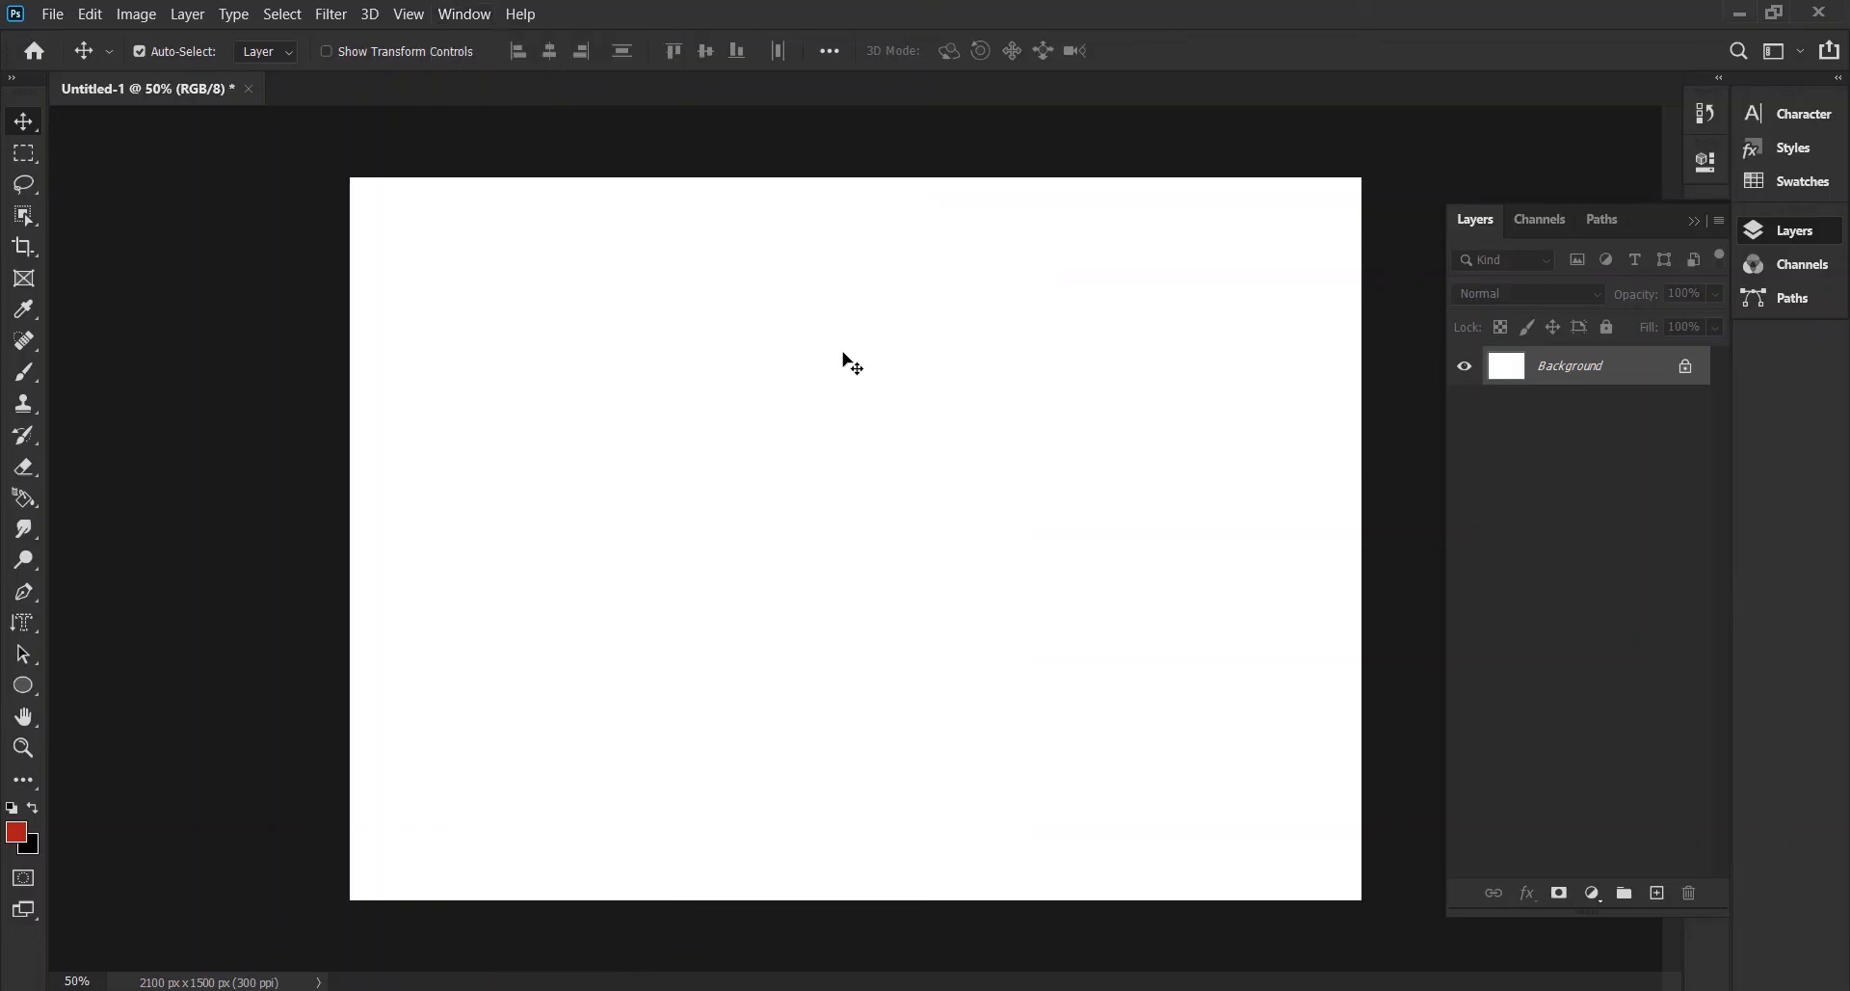